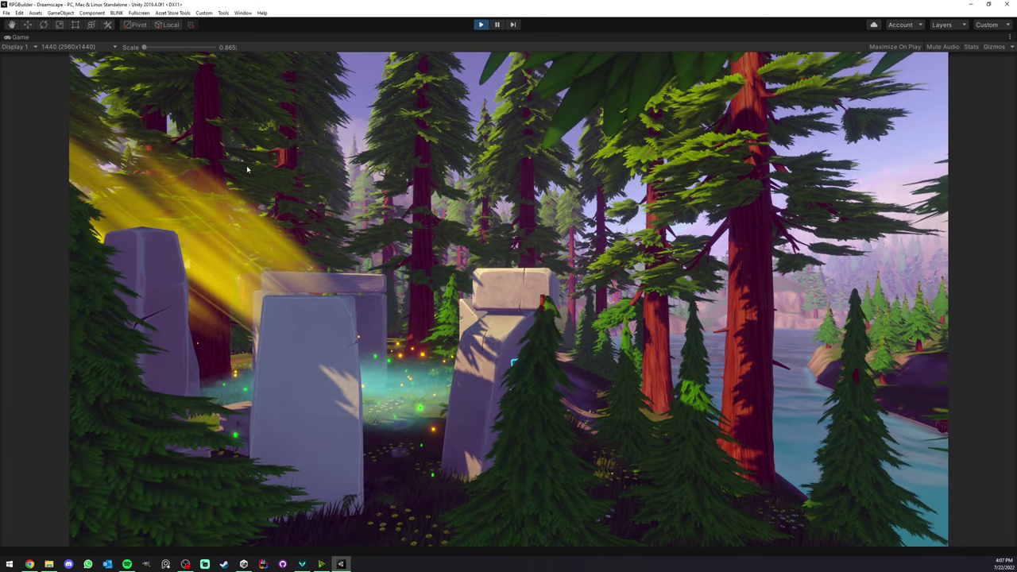
# Stop the running game and show the Dreamscape scene in a maximized scene view.
pyautogui.rightClick(36, 38)
pyautogui.click(69, 62)
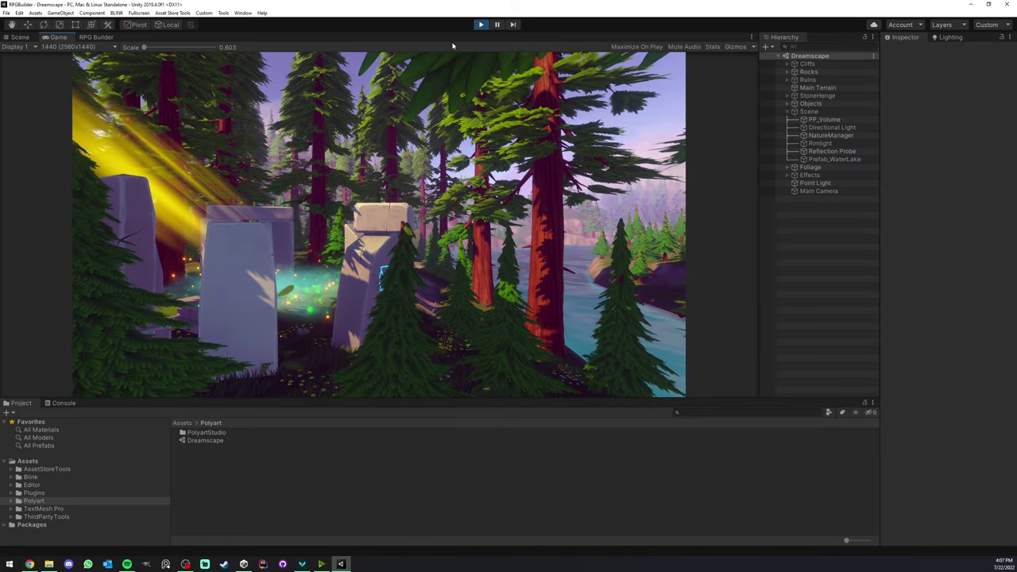
pyautogui.hotkey('ctrl', 'p')
pyautogui.click(19, 37)
pyautogui.scroll(-2, 483, 178)
pyautogui.hotkey('shift', 'space')
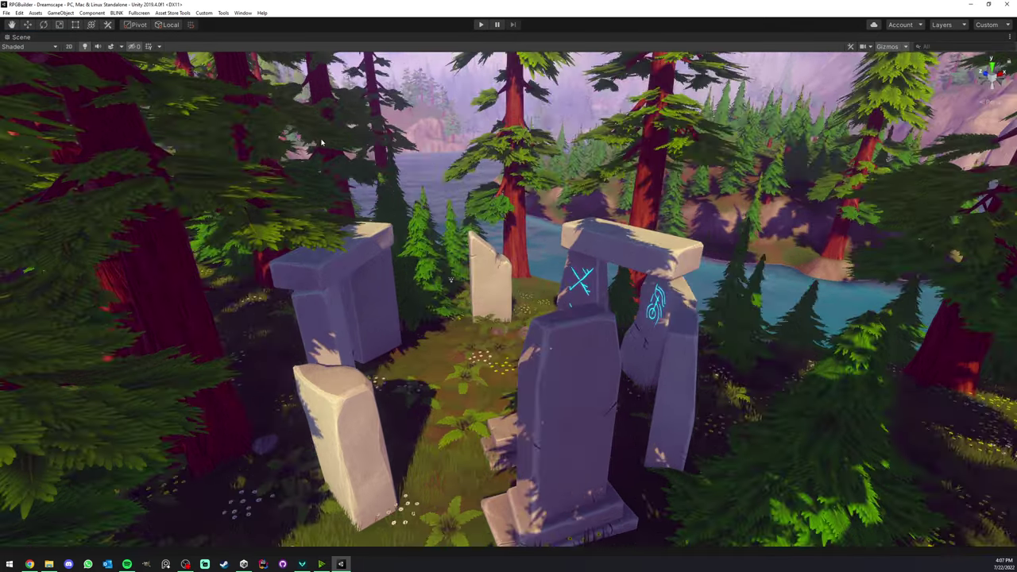
# Look over the forest, lake and island of the Dreamscape level from above, and restore the normal editor layout.
pyautogui.scroll(-10, 482, 178)
pyautogui.moveTo(516, 199); pyautogui.dragTo(492, 186, button='right')
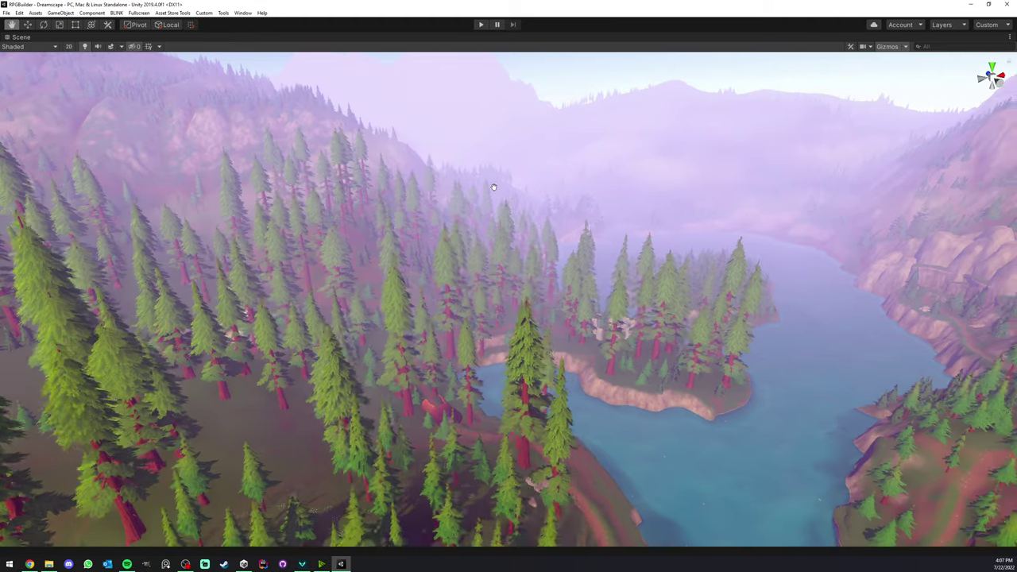
pyautogui.moveTo(493, 186); pyautogui.dragTo(429, 195, button='middle')
pyautogui.scroll(3, 428, 195)
pyautogui.moveTo(429, 194); pyautogui.dragTo(564, 229, button='right')
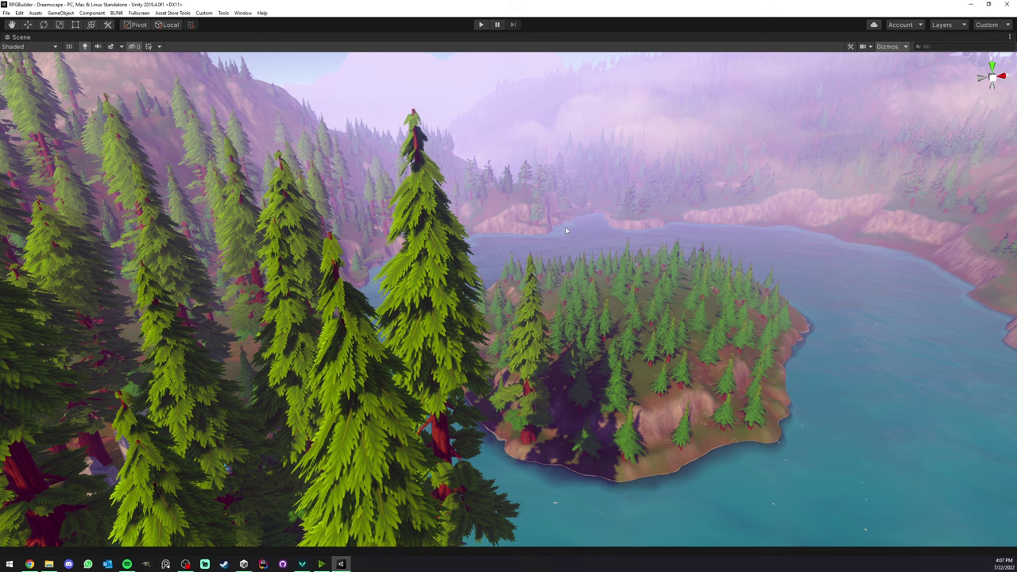
pyautogui.moveTo(565, 230); pyautogui.dragTo(570, 228, button='right')
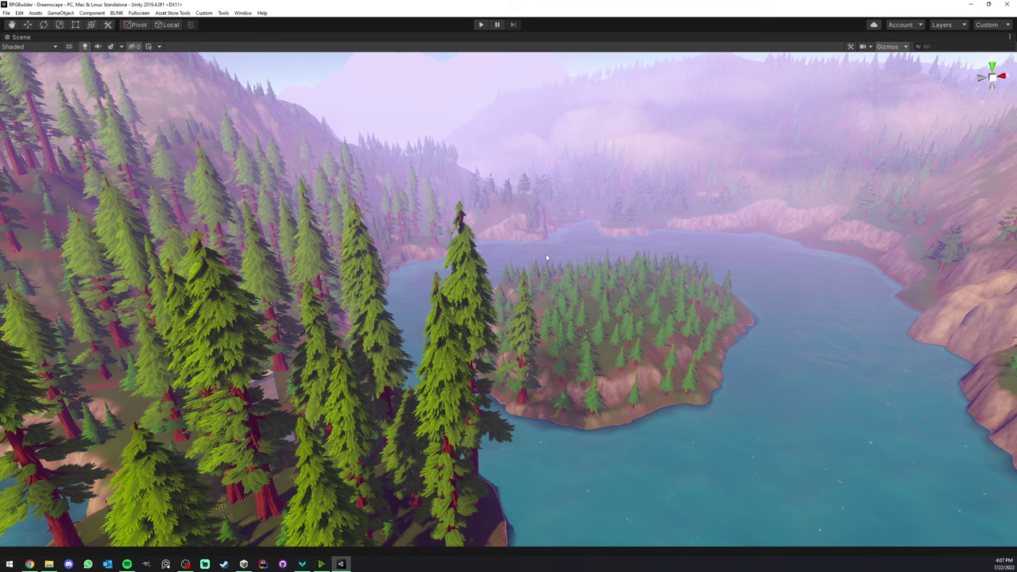
pyautogui.moveTo(508, 280)
pyautogui.mouseDown(button='right')
pyautogui.moveTo(426, 290)
pyautogui.moveTo(512, 289)
pyautogui.mouseUp(button='right')
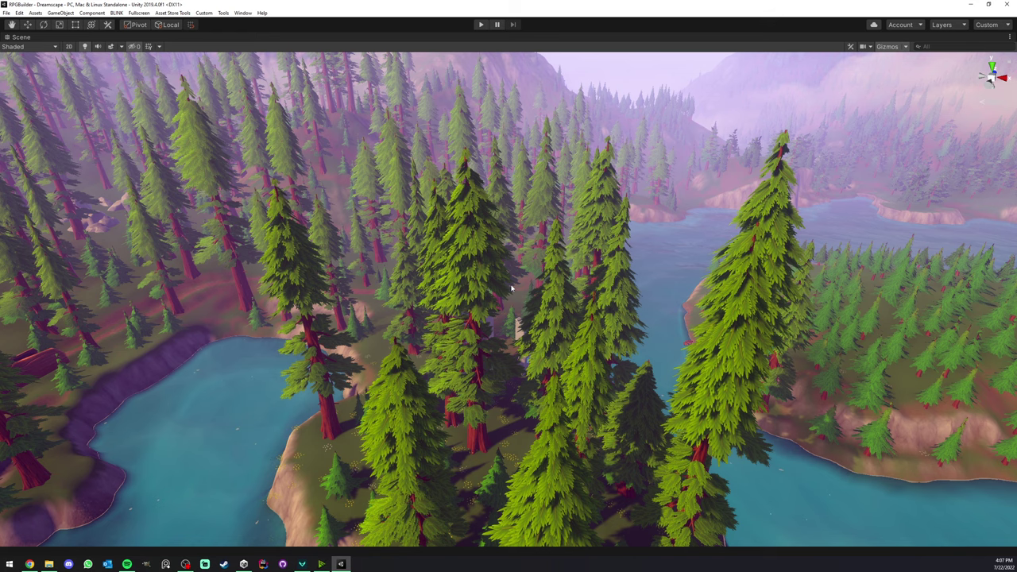
pyautogui.hotkey('shift', 'space')
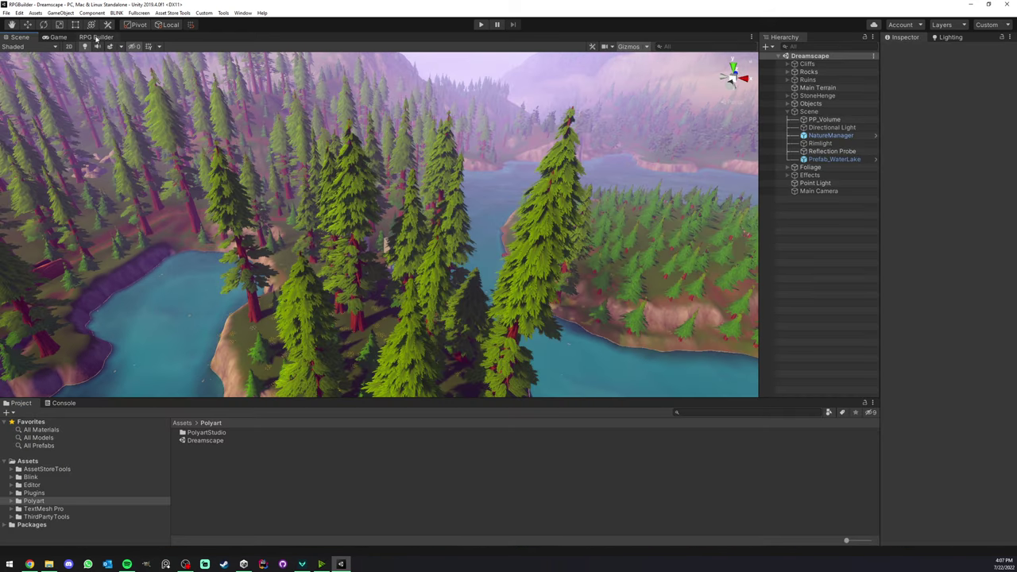
# Open the World coordinates in RPG Builder and examine the Use Rotation option of Demo2_Start by switching it off and on.
pyautogui.click(96, 37)
pyautogui.click(28, 163)
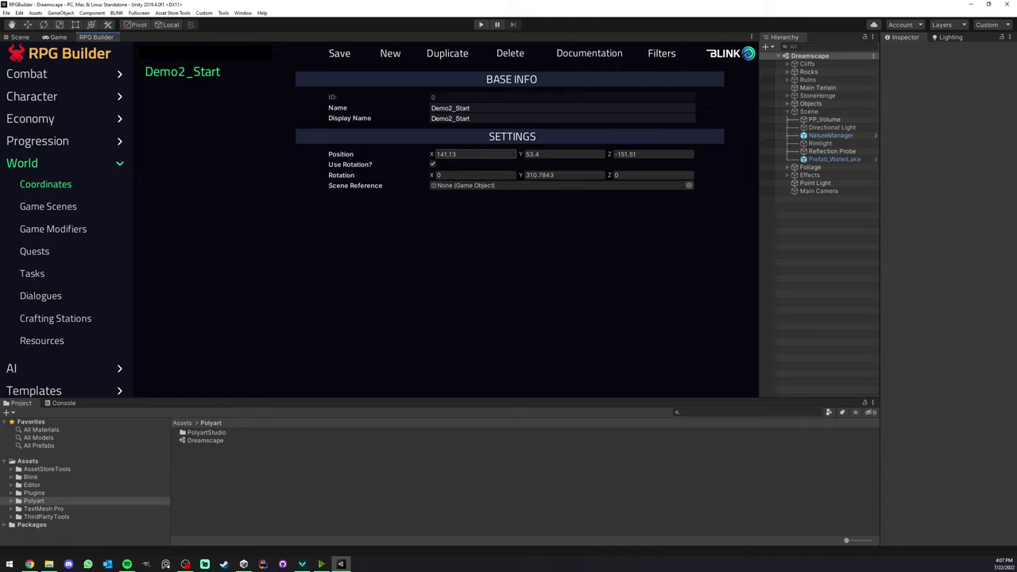
pyautogui.click(433, 164)
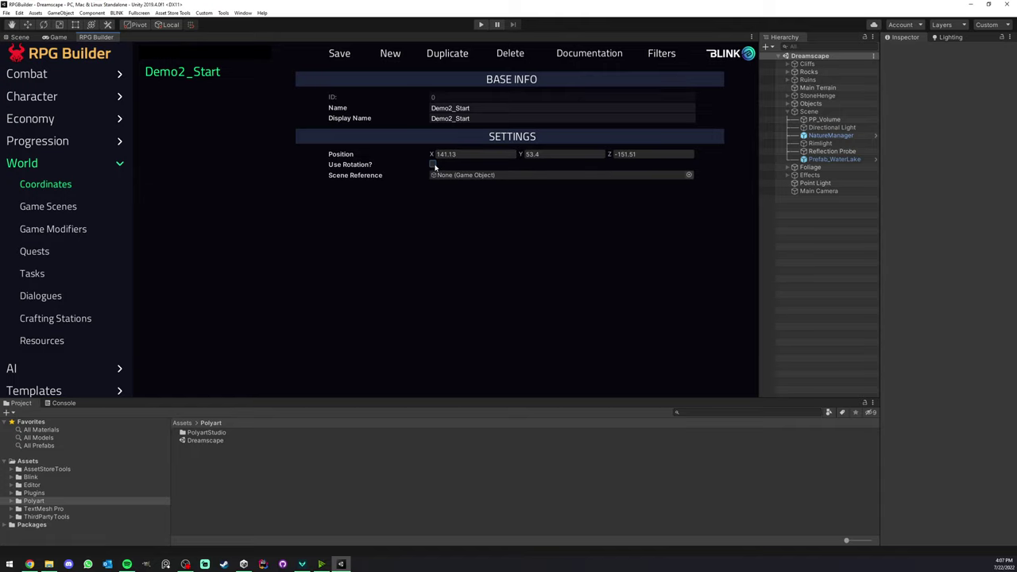
pyautogui.click(433, 165)
# Add a 3D sphere in the scene at the dirt path between the grass.
pyautogui.click(58, 38)
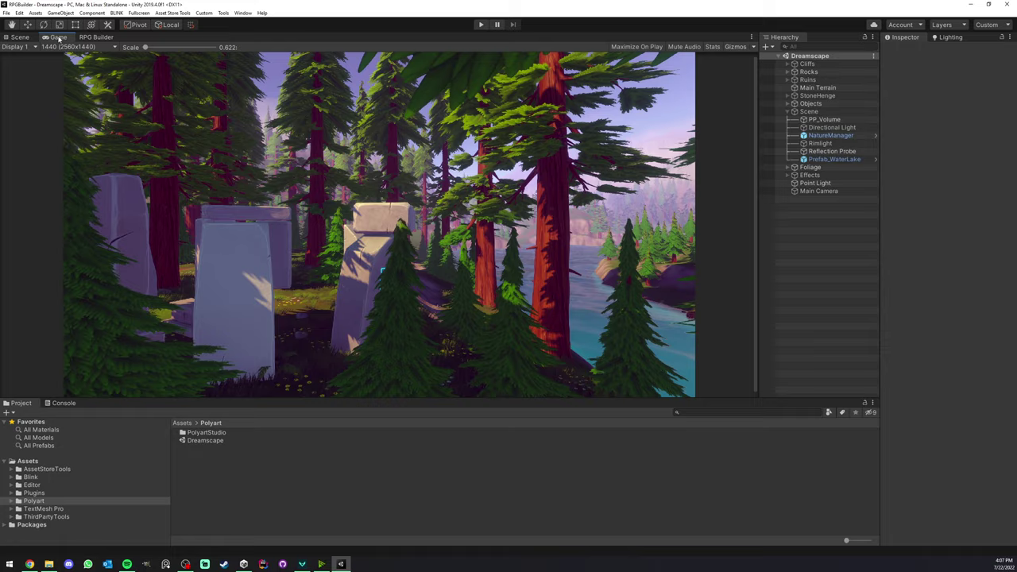
pyautogui.click(30, 37)
pyautogui.moveTo(333, 231); pyautogui.dragTo(461, 202, button='right')
pyautogui.press('w')
pyautogui.click(60, 13)
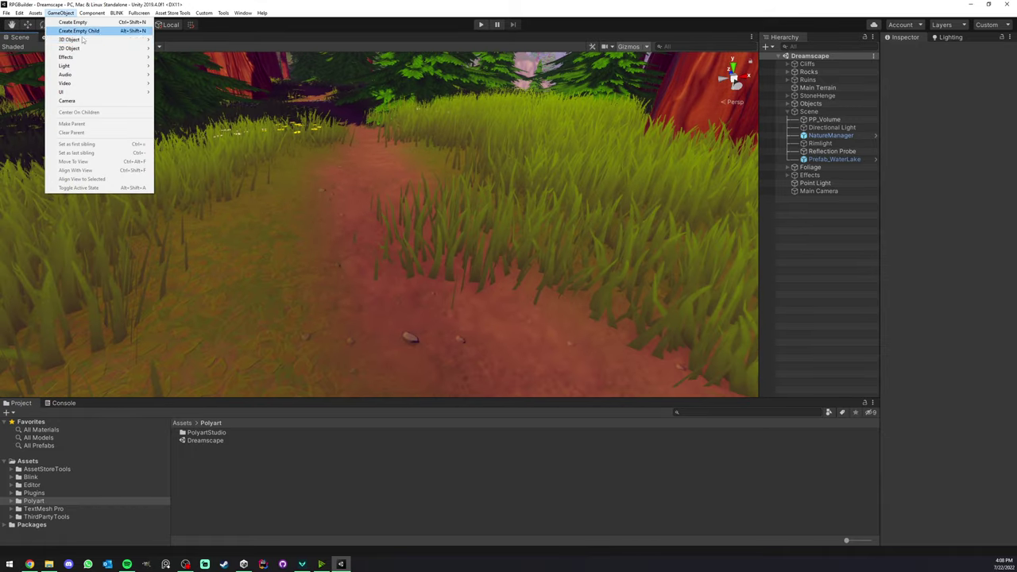
pyautogui.moveTo(104, 42)
pyautogui.click(173, 47)
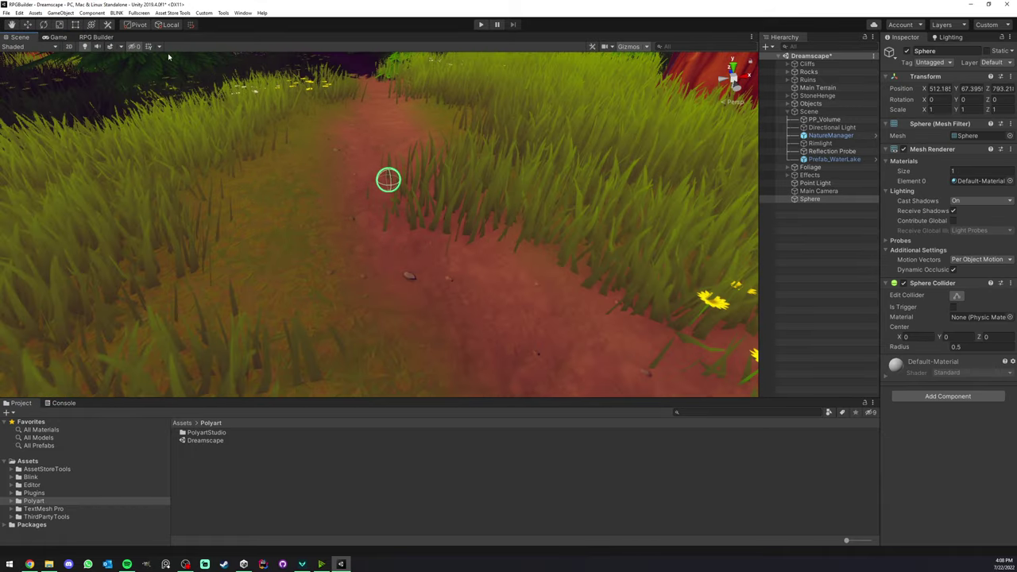
# Move the sphere onto the dirt path and scale it uniformly to about 0.3.
pyautogui.press('y')
pyautogui.moveTo(396, 134); pyautogui.dragTo(395, 52)
pyautogui.scroll(-3, 390, 101)
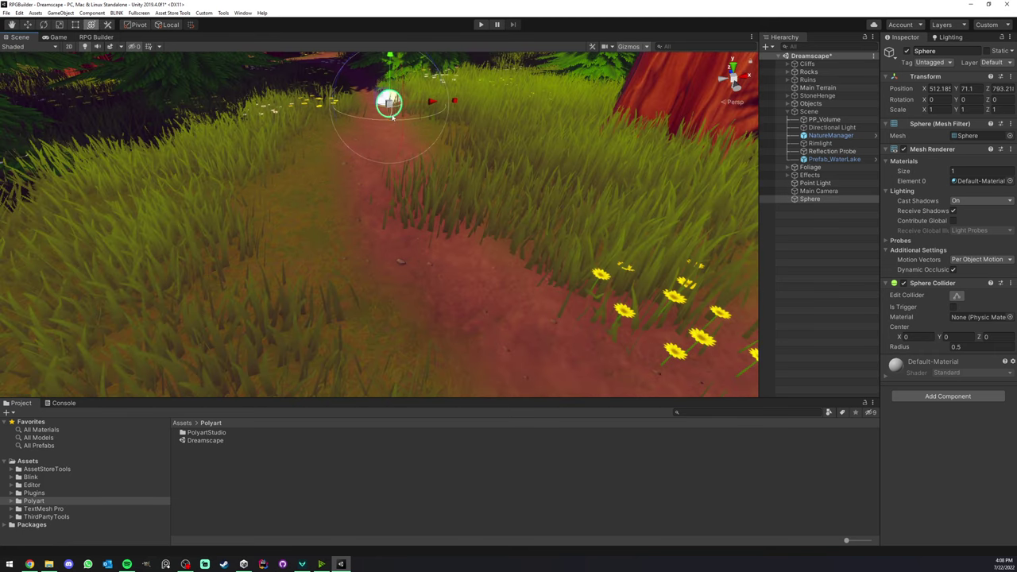
pyautogui.moveTo(380, 102); pyautogui.dragTo(376, 221)
pyautogui.moveTo(411, 170); pyautogui.dragTo(412, 152)
pyautogui.keyDown('ctrl'); pyautogui.keyDown('shift'); pyautogui.moveTo(408, 189); pyautogui.dragTo(431, 271); pyautogui.keyUp('shift'); pyautogui.keyUp('ctrl')
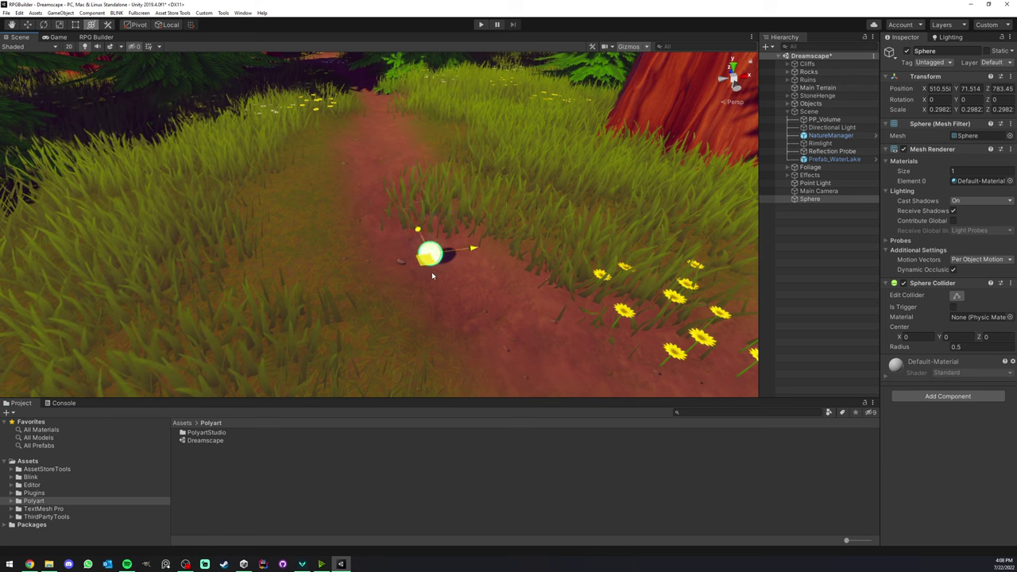
# Fine-tune the sphere's height so it sits just above the path, at a Y position of 71.45.
pyautogui.moveTo(432, 271); pyautogui.dragTo(441, 170, button='right')
pyautogui.press('w')
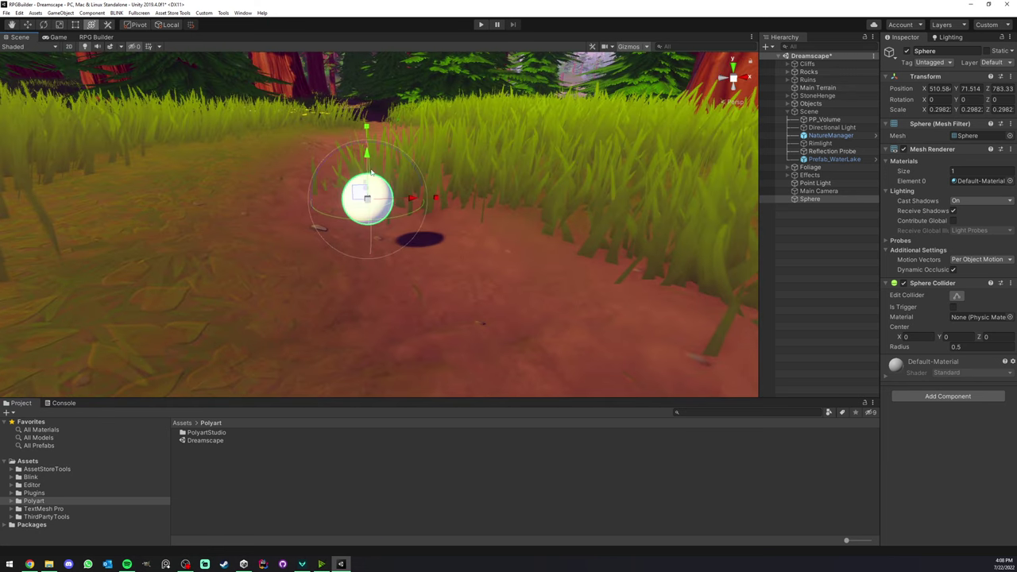
pyautogui.moveTo(369, 155)
pyautogui.mouseDown()
pyautogui.moveTo(378, 256)
pyautogui.moveTo(376, 154)
pyautogui.mouseUp()
pyautogui.press('q')
pyautogui.moveTo(375, 199); pyautogui.dragTo(368, 170, button='right')
pyautogui.press('e')
pyautogui.moveTo(367, 196); pyautogui.dragTo(368, 176)
pyautogui.moveTo(366, 175); pyautogui.dragTo(364, 185, button='right')
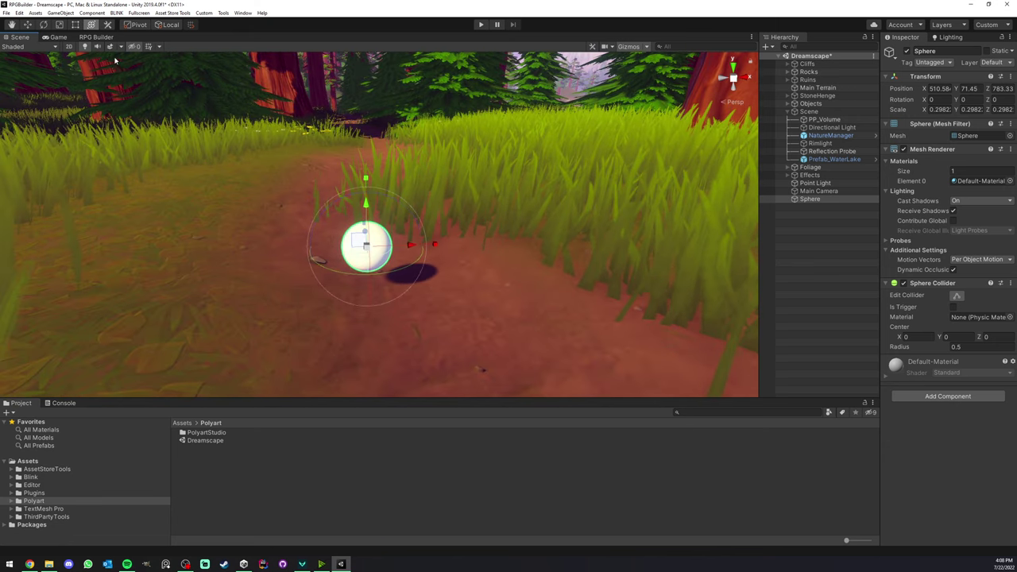
# Create a new RPG Builder coordinate with both name and display name set to Dreamscape.
pyautogui.click(96, 38)
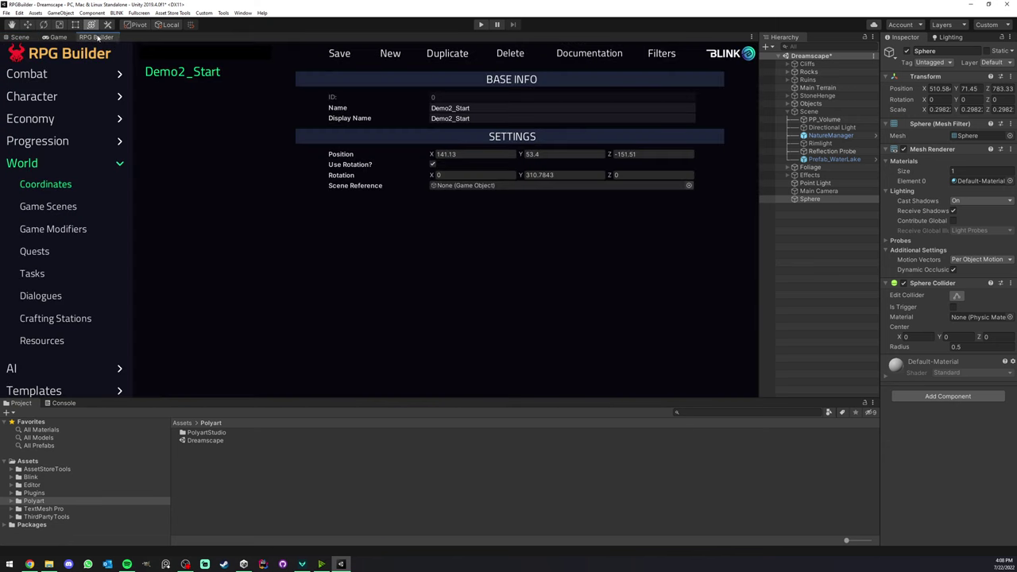
pyautogui.click(397, 57)
pyautogui.write('Dreamscape')
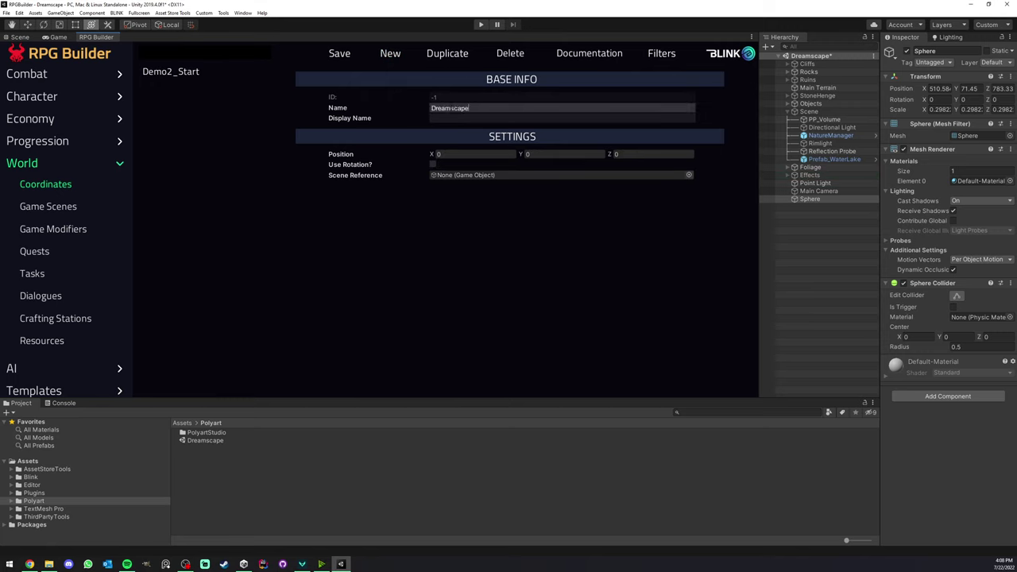
pyautogui.press('Tab')
pyautogui.write('Dreamscape')
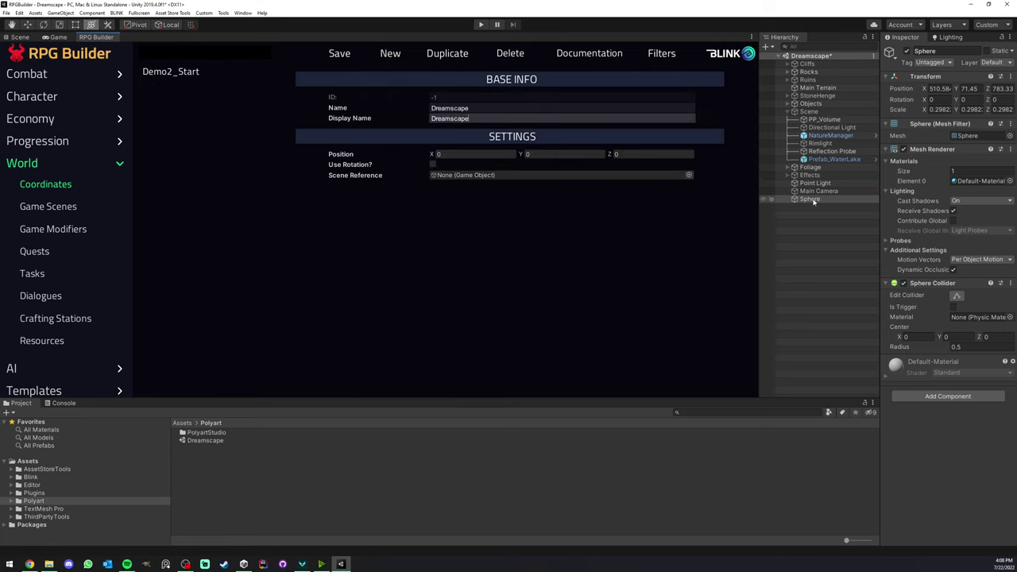
# Fill the Dreamscape coordinate's position from the sphere as scene reference and save the entry.
pyautogui.moveTo(811, 200); pyautogui.dragTo(456, 182)
pyautogui.moveTo(539, 156); pyautogui.dragTo(439, 180)
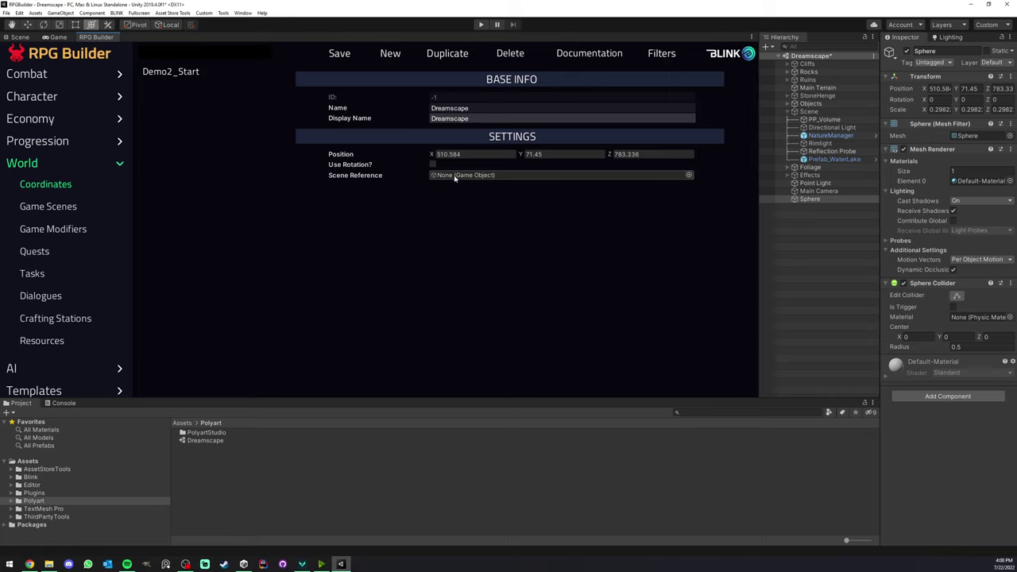
pyautogui.click(475, 154)
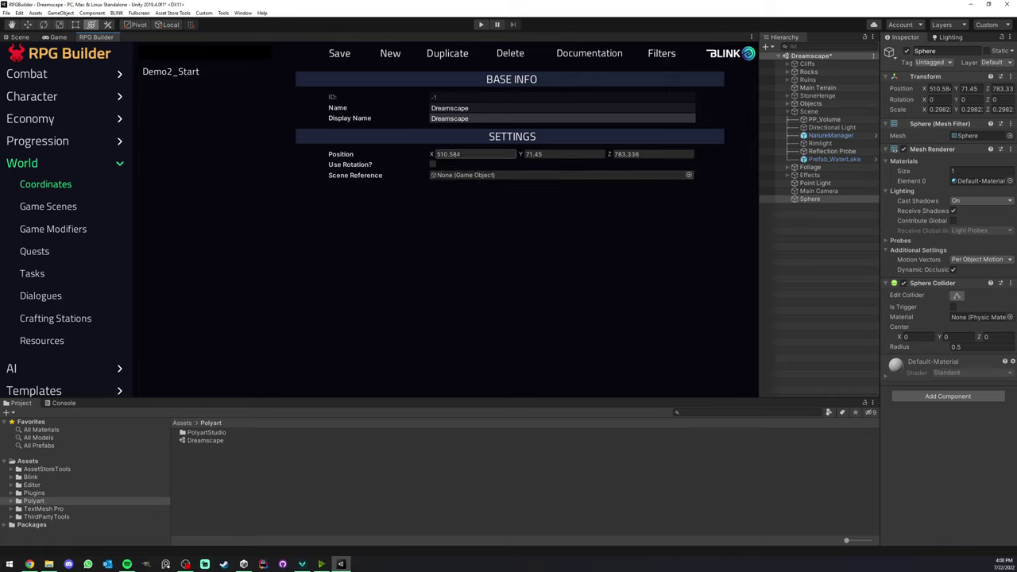
pyautogui.click(346, 55)
# Delete the sphere from the scene and look over the surrounding forest in the scene view.
pyautogui.click(823, 233)
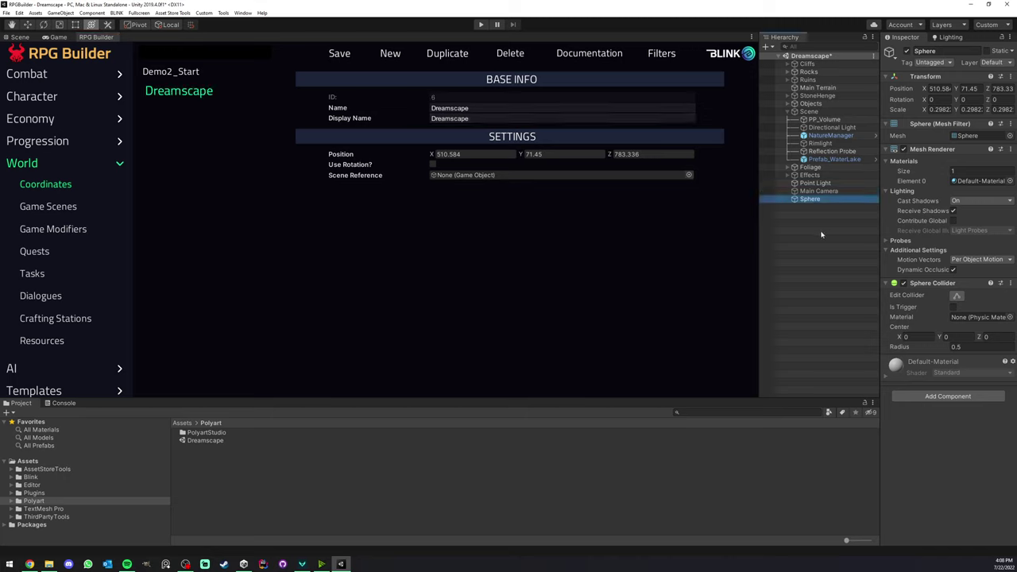
pyautogui.press('Delete')
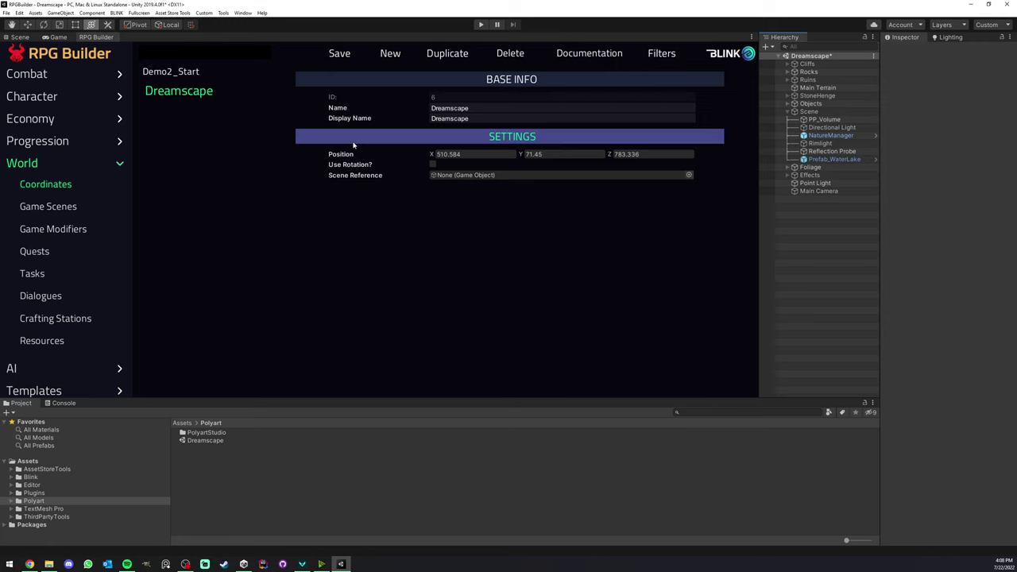
pyautogui.click(58, 37)
pyautogui.click(19, 38)
pyautogui.moveTo(199, 97); pyautogui.dragTo(251, 78, button='right')
pyautogui.press('s')
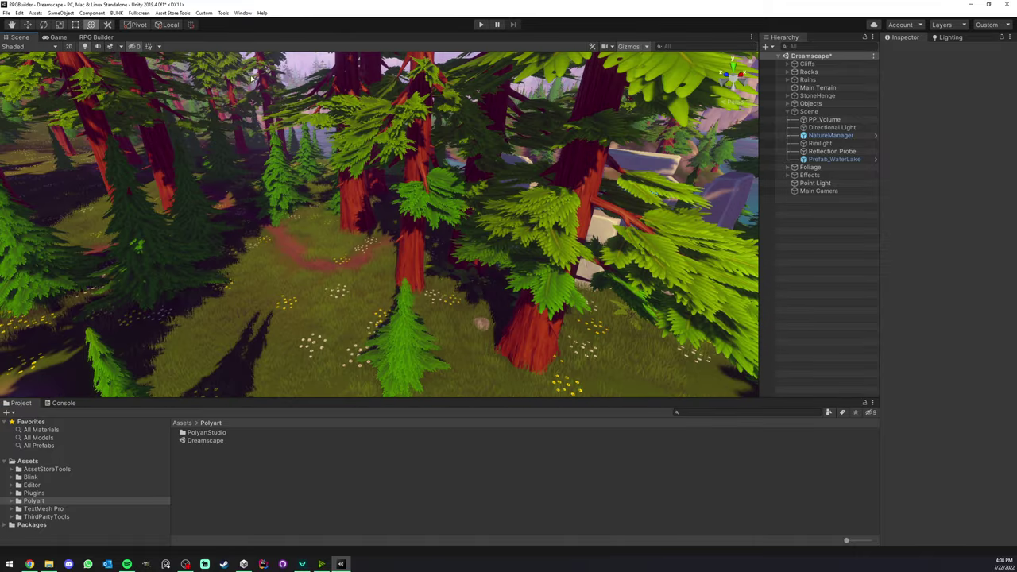
# Open RPG Builder's game scenes and review the demo scene's minimap, default position, day/night, loading screen and region settings.
pyautogui.click(95, 37)
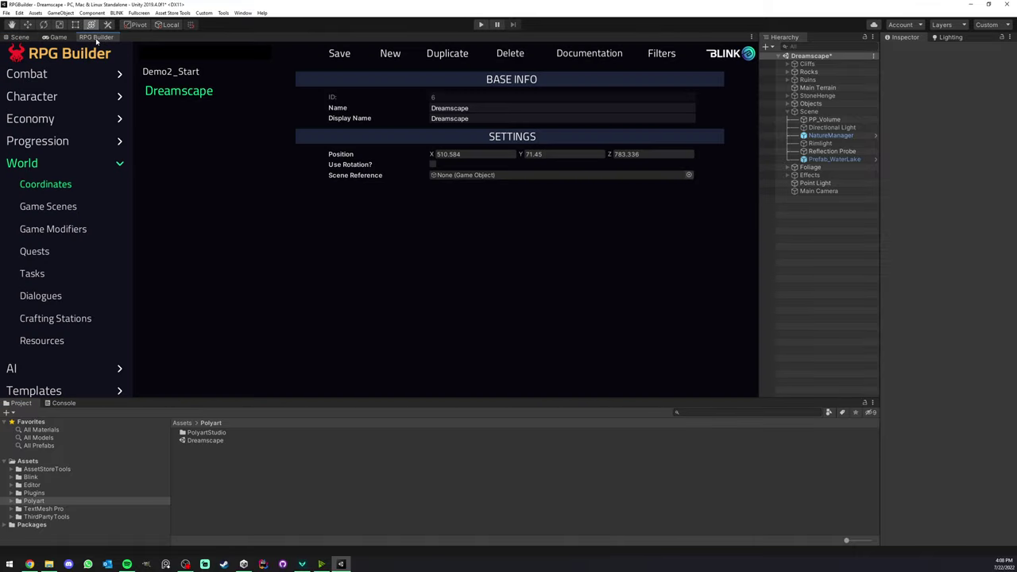
pyautogui.click(45, 207)
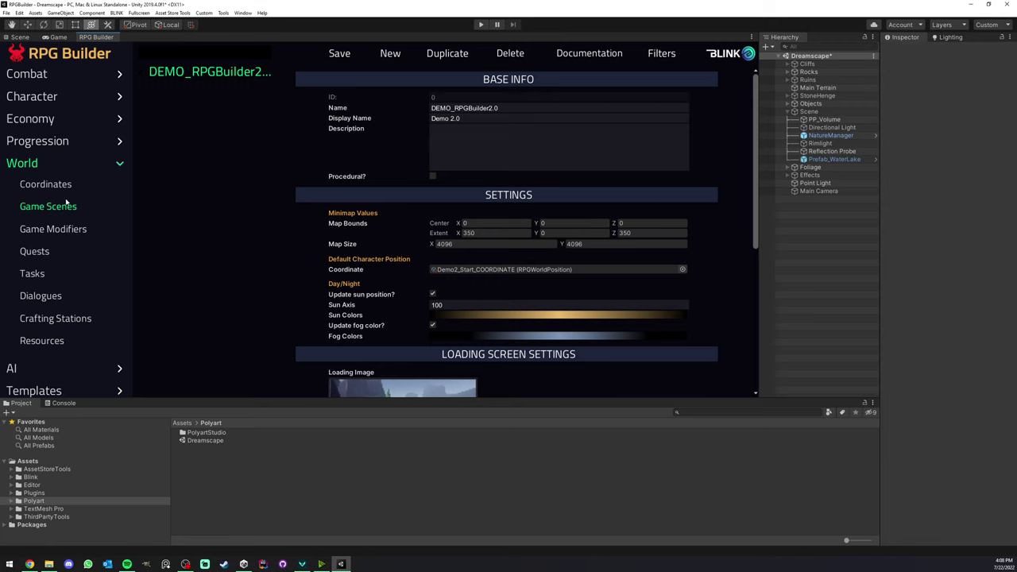
pyautogui.scroll(-10, 398, 226)
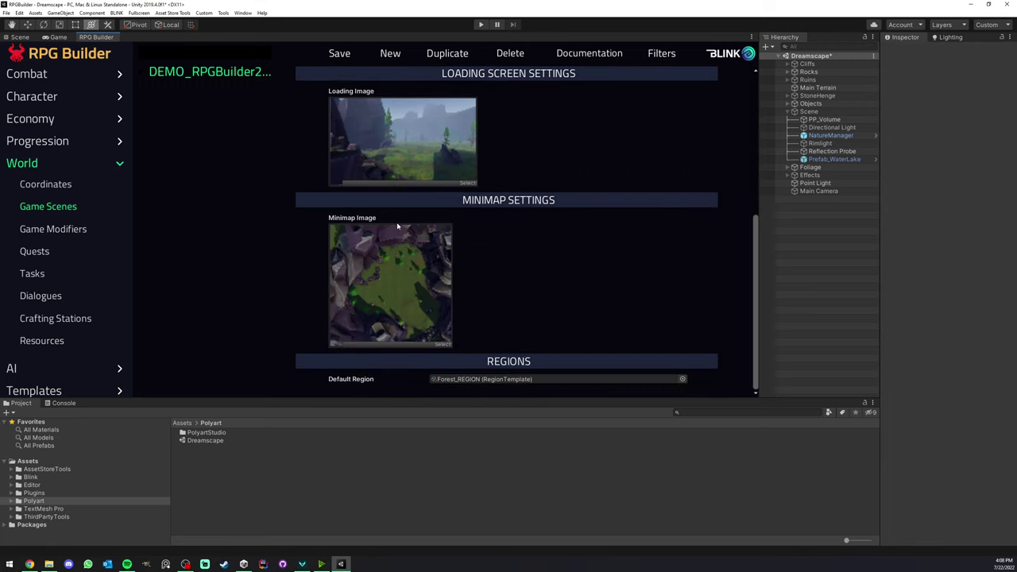
pyautogui.scroll(10, 405, 239)
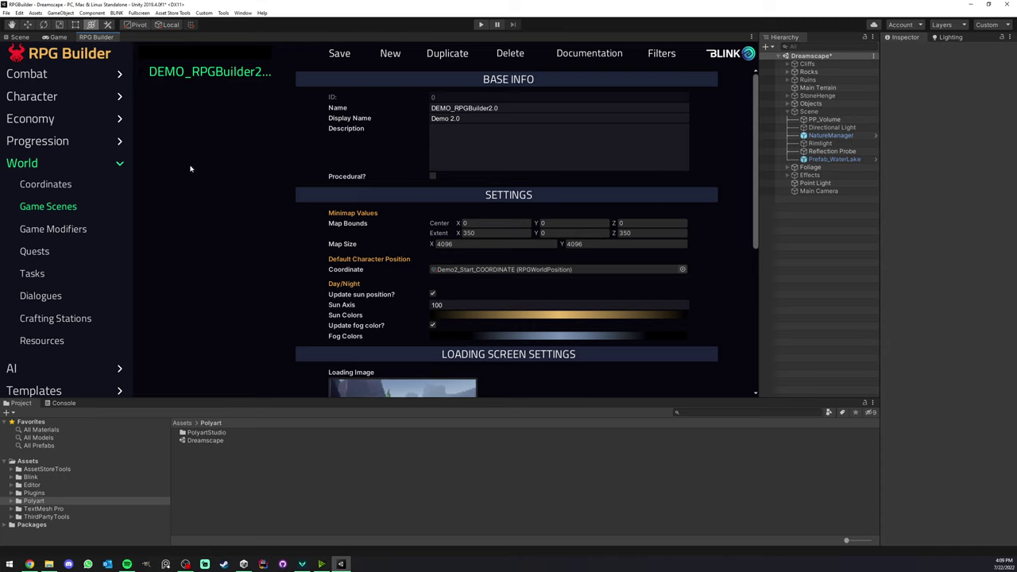
pyautogui.scroll(-2, 407, 167)
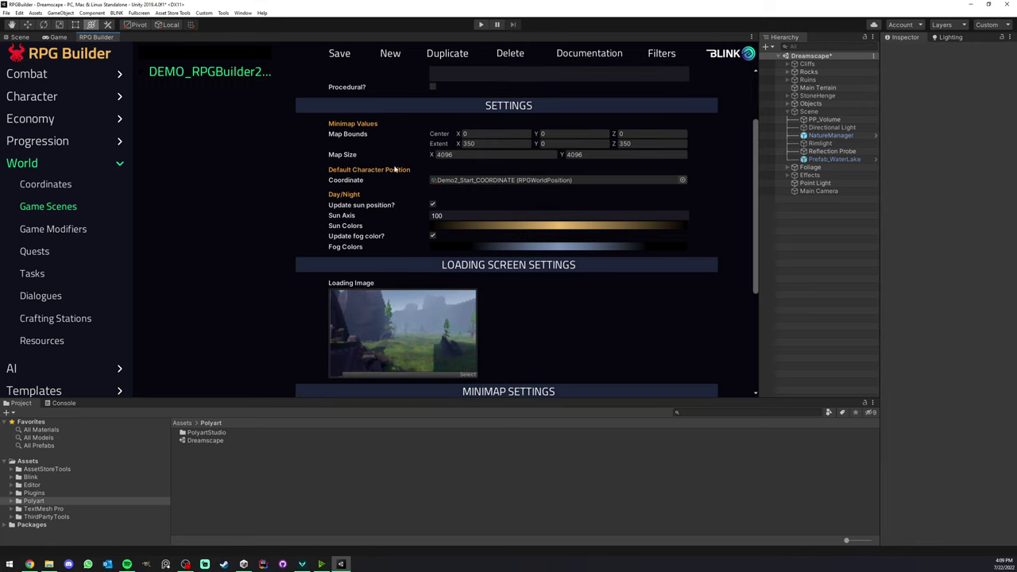
pyautogui.scroll(-4, 400, 210)
pyautogui.scroll(5, 400, 213)
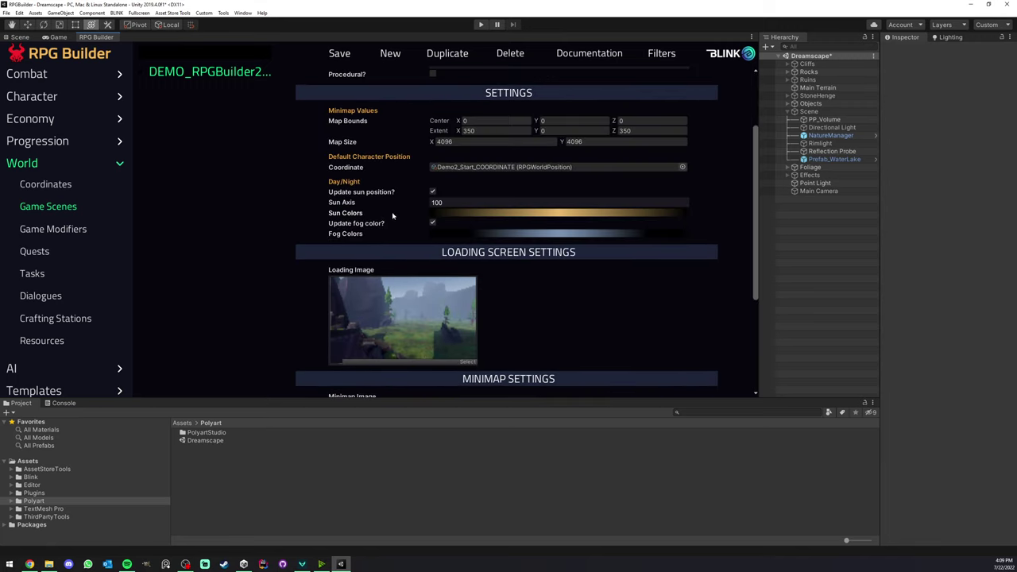
# Create a new game scene entry named Dreamscape, checking the name against the scene asset in the Polyart folder.
pyautogui.click(390, 54)
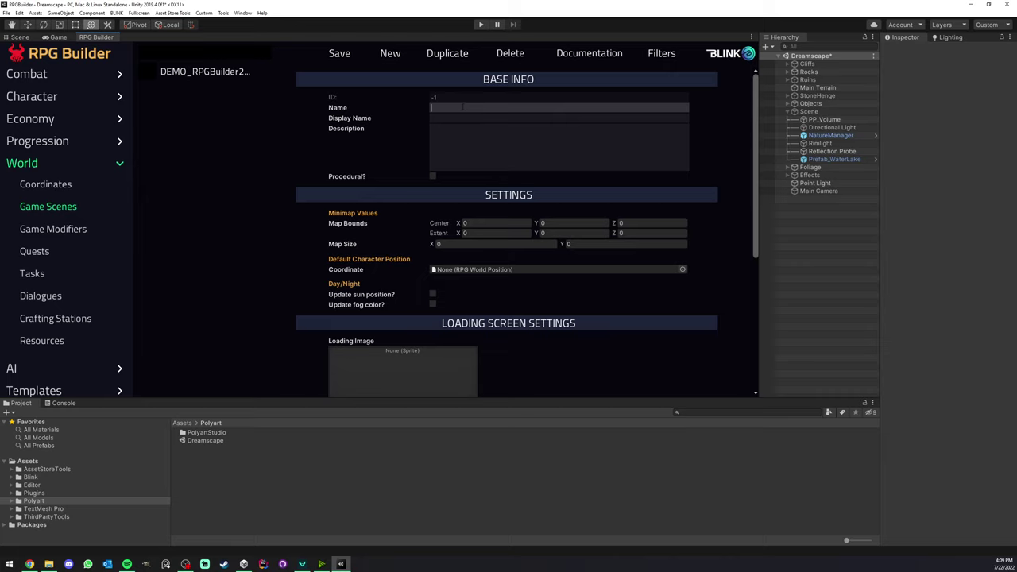
pyautogui.write('Dreamscape')
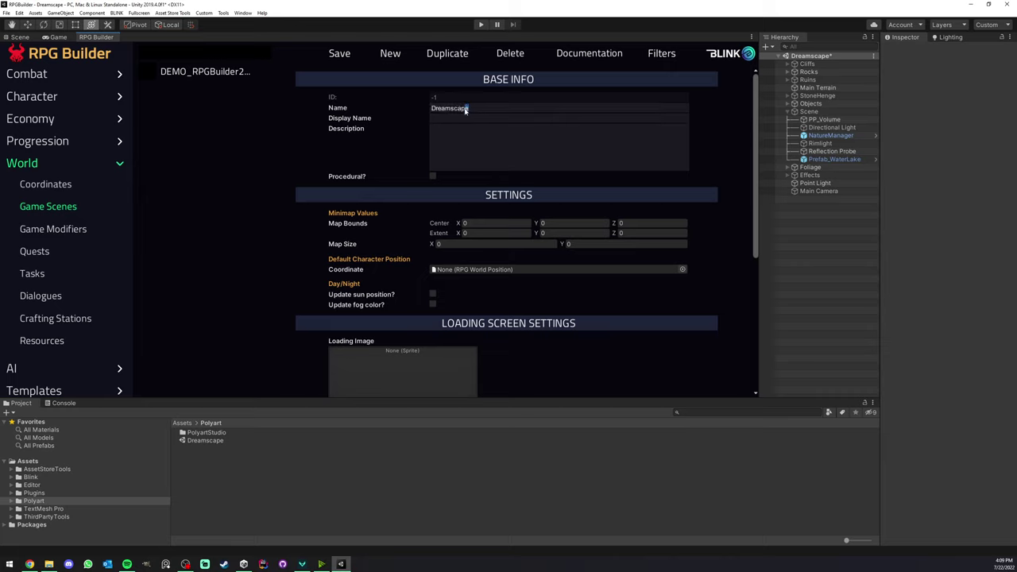
pyautogui.moveTo(473, 107); pyautogui.dragTo(419, 110)
pyautogui.click(478, 107)
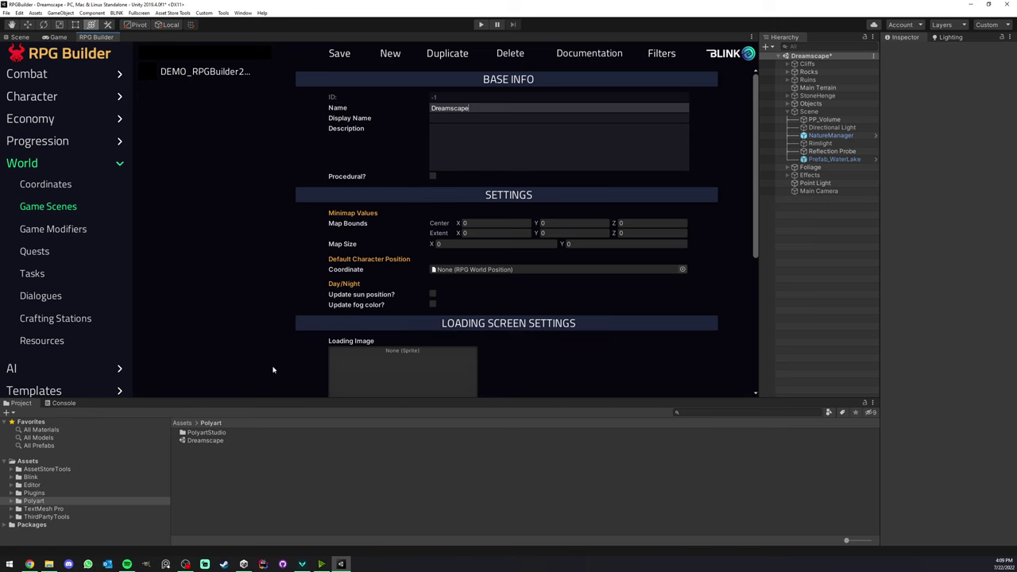
pyautogui.click(238, 450)
pyautogui.click(207, 441)
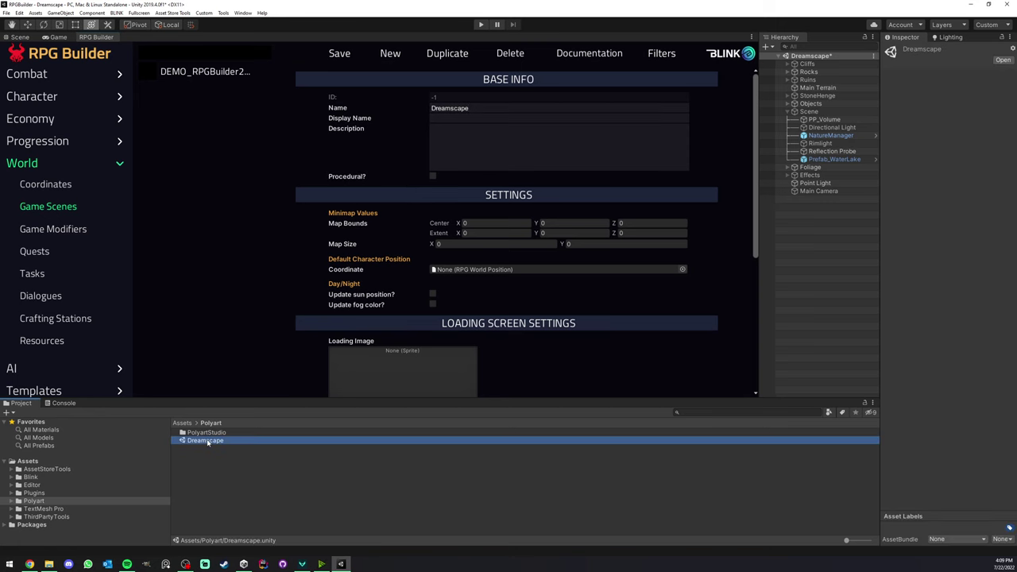
pyautogui.click(57, 36)
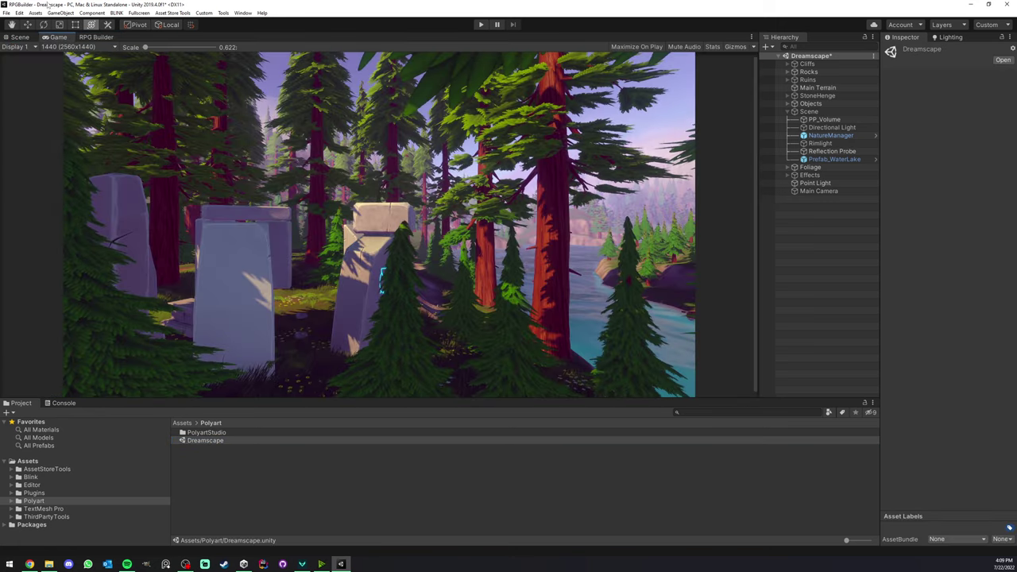
# Compare the Dreamscape scene asset's name in the Polyart folder with the name of the new game scene entry.
pyautogui.click(220, 443)
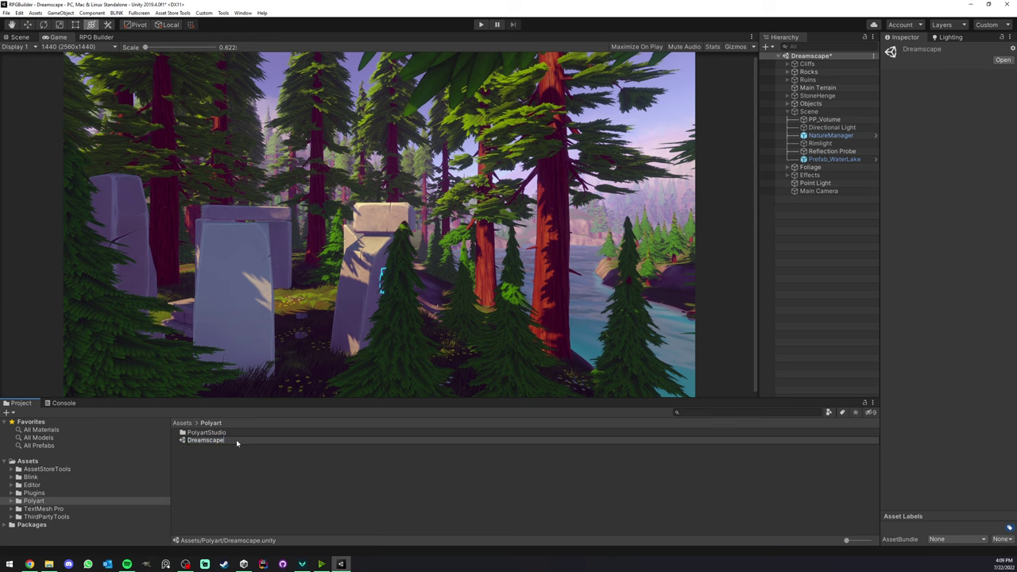
pyautogui.press('Return')
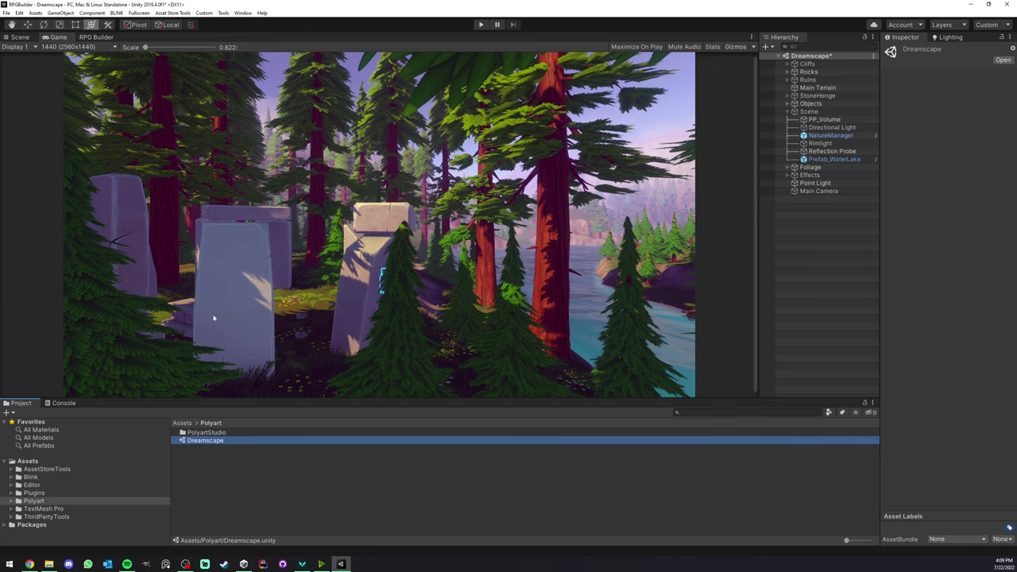
pyautogui.click(110, 38)
pyautogui.click(491, 108)
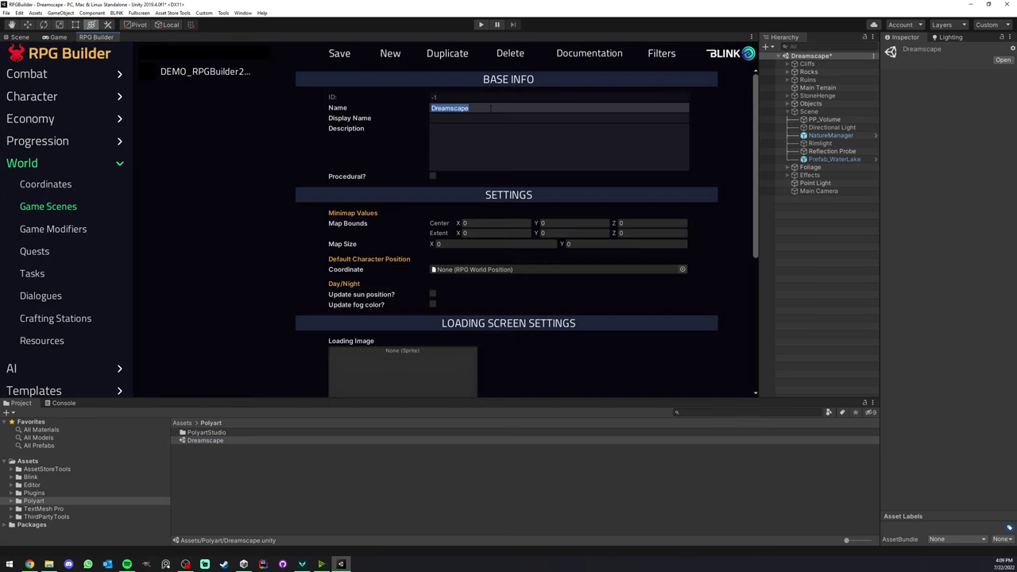
pyautogui.click(491, 107)
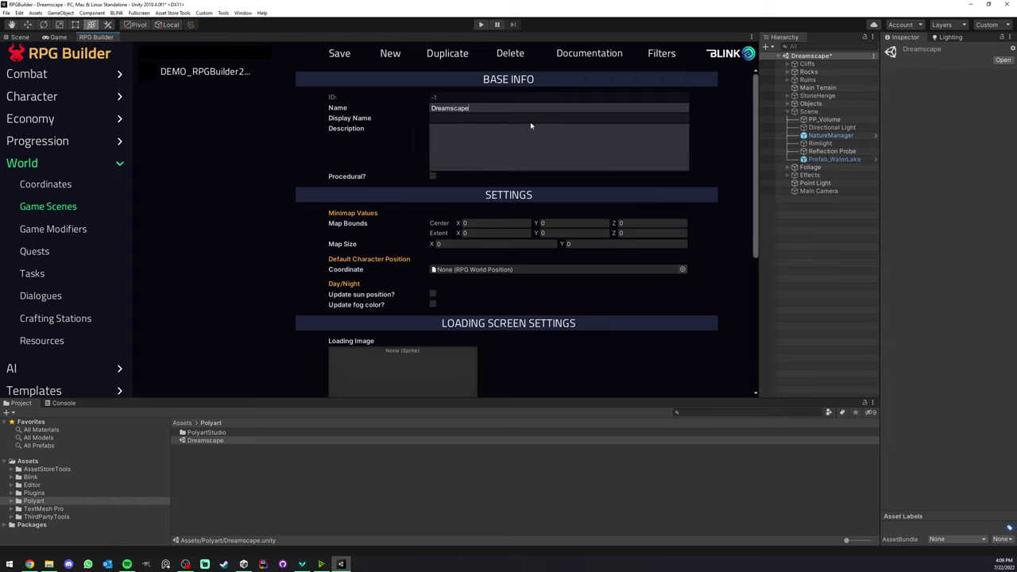
# Set the game scene's display name to Dreamscape and its description to "Dreamscape demo scene".
pyautogui.click(436, 107)
pyautogui.hotkey('ctrl', 'c')
pyautogui.click(446, 117)
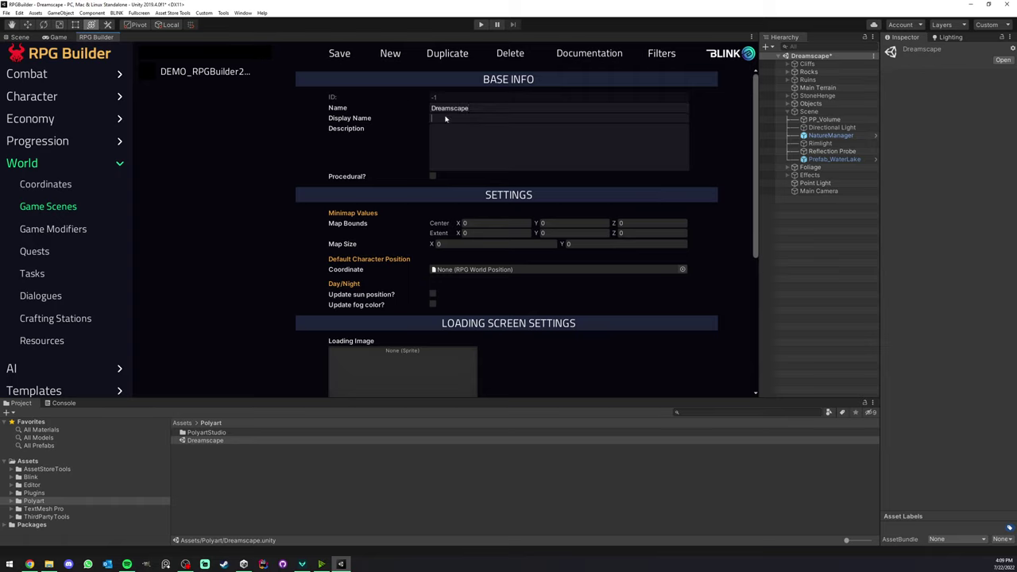
pyautogui.hotkey('ctrl', 'v')
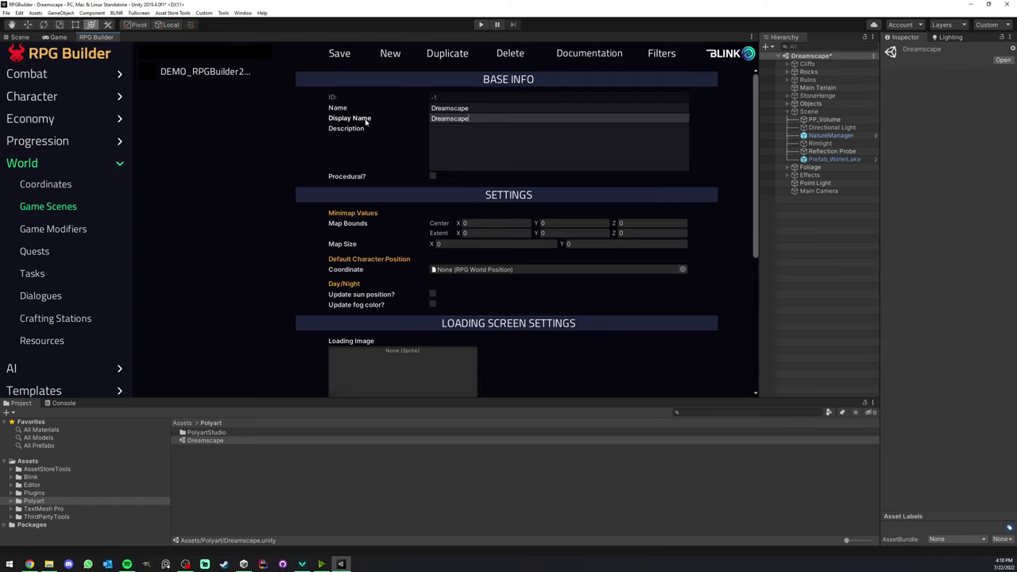
pyautogui.click(448, 145)
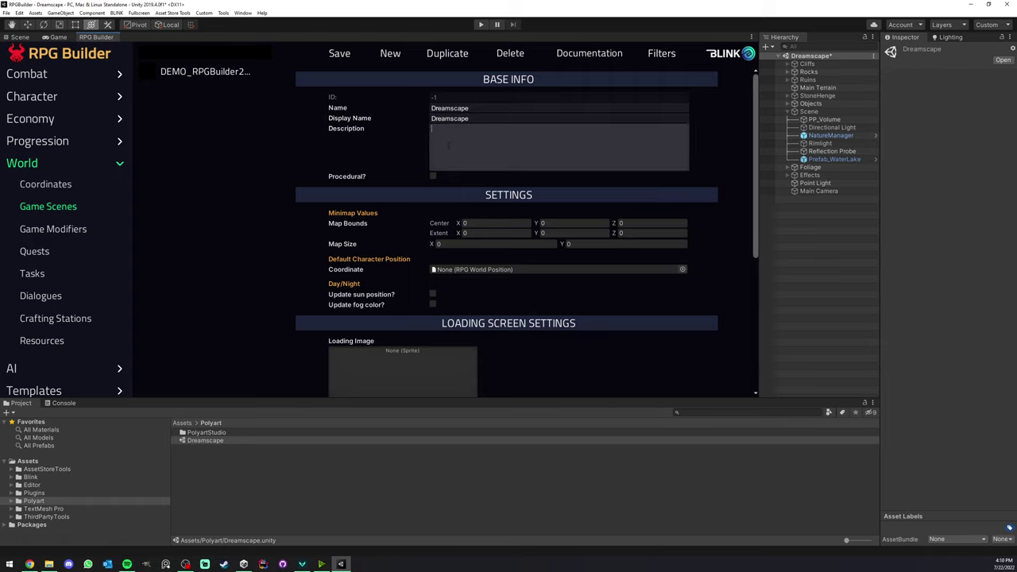
pyautogui.hotkey('ctrl', 'v')
pyautogui.write('demo scene')
# Look over the lake landscape in the scene view and inspect the map bounds extent values of the Dreamscape game scene.
pyautogui.click(20, 37)
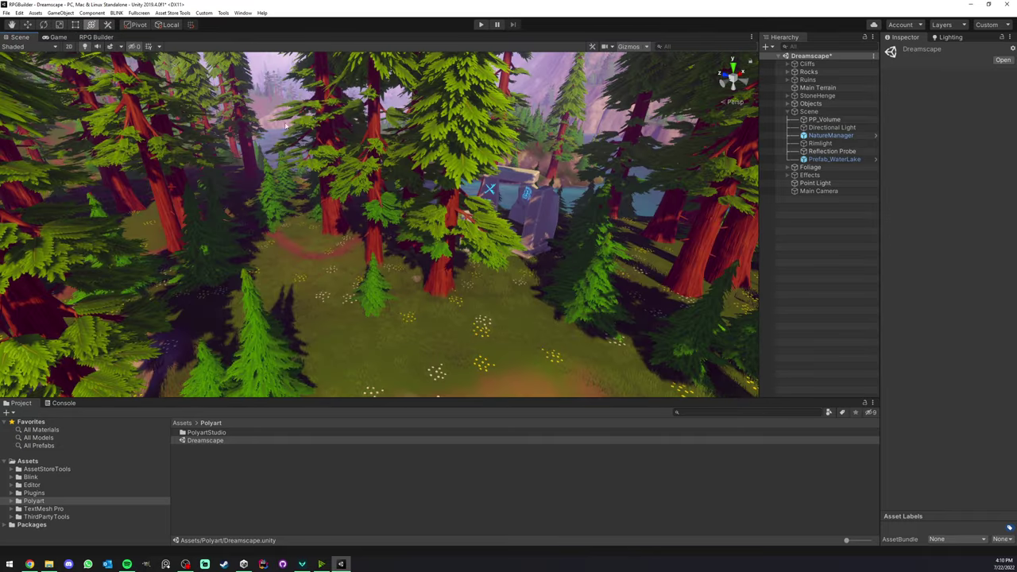
pyautogui.moveTo(286, 125)
pyautogui.mouseDown(button='middle')
pyautogui.moveTo(211, 222)
pyautogui.moveTo(230, 209)
pyautogui.mouseUp(button='middle')
pyautogui.moveTo(397, 119)
pyautogui.mouseDown(button='middle')
pyautogui.moveTo(328, 198)
pyautogui.moveTo(391, 149)
pyautogui.mouseUp(button='middle')
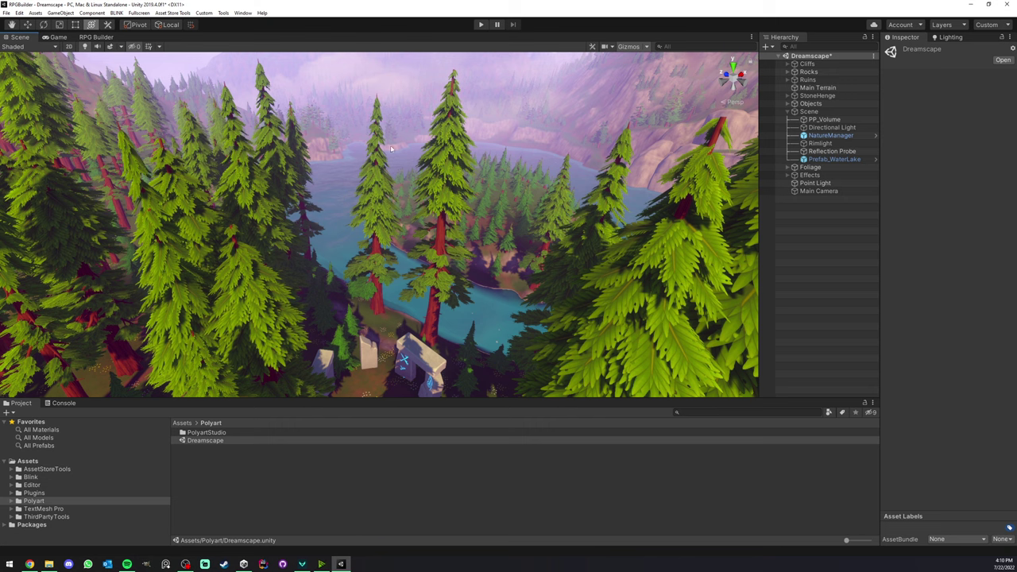
pyautogui.click(95, 37)
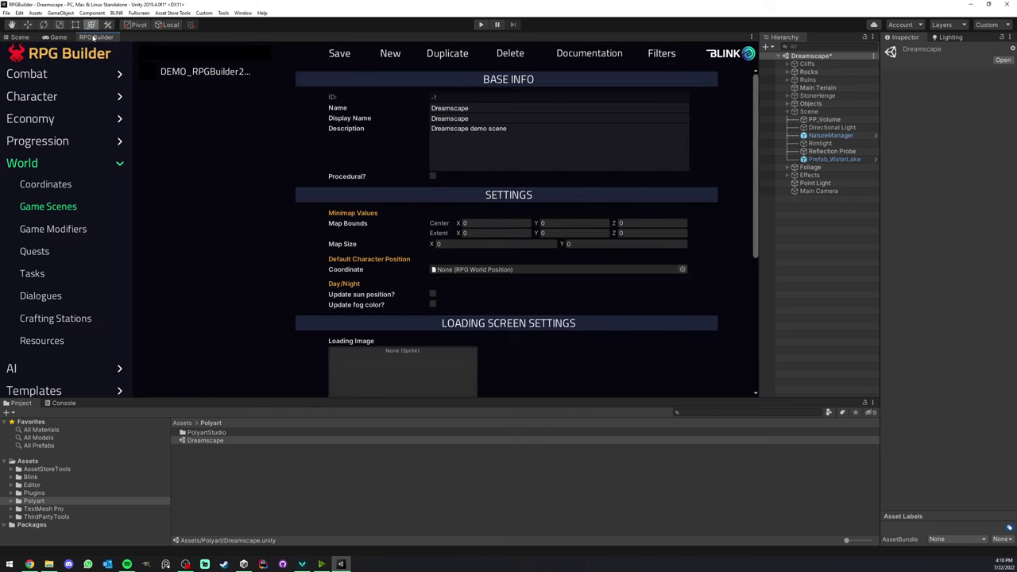
pyautogui.scroll(-2, 415, 192)
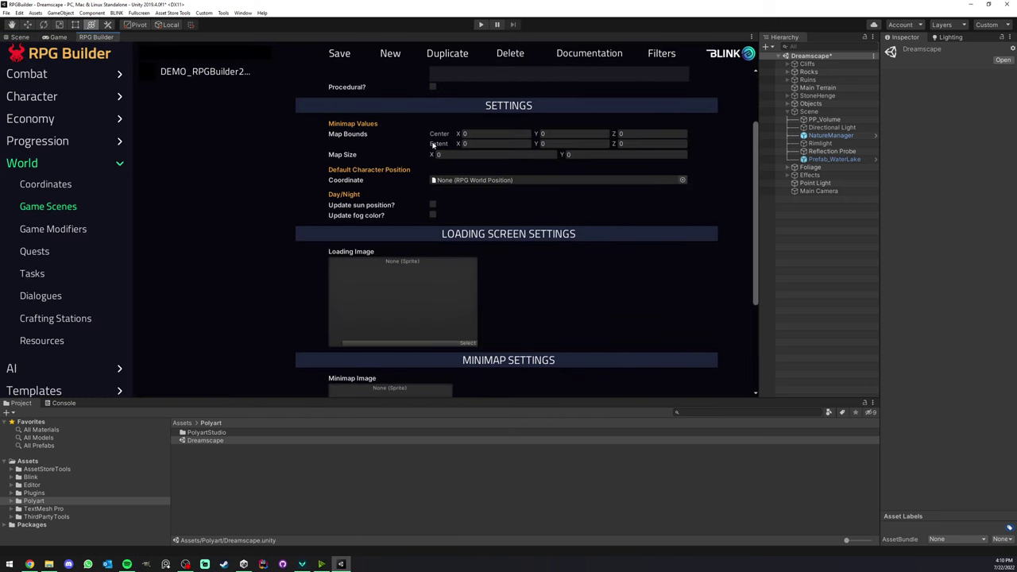
pyautogui.click(495, 144)
pyautogui.press('Tab')
pyautogui.press('Tab')
# Show the whole Dreamscape terrain from directly above in the scene view, with fog switched off.
pyautogui.click(55, 37)
pyautogui.click(19, 37)
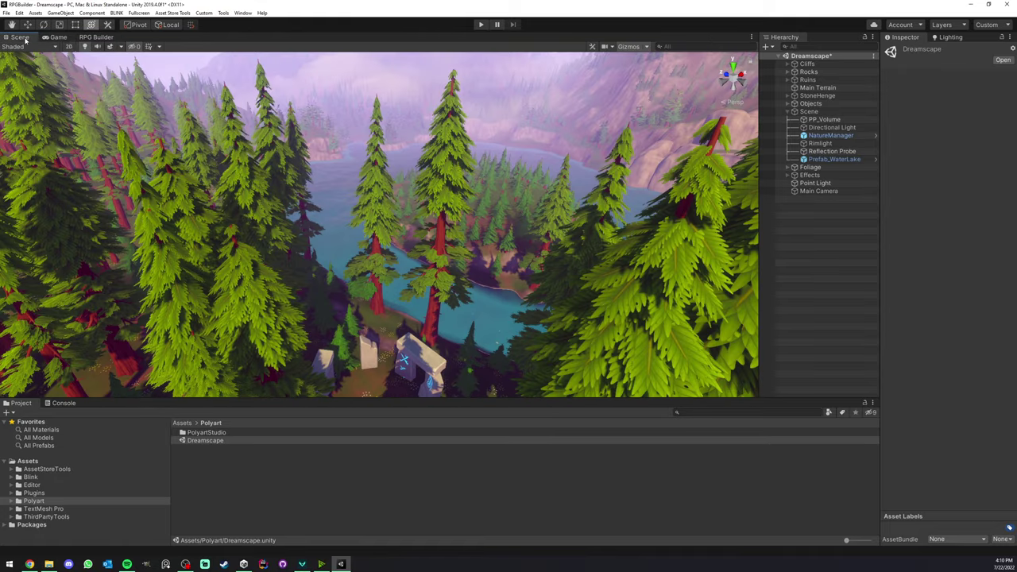
pyautogui.click(734, 65)
pyautogui.click(733, 78)
pyautogui.scroll(-5, 498, 140)
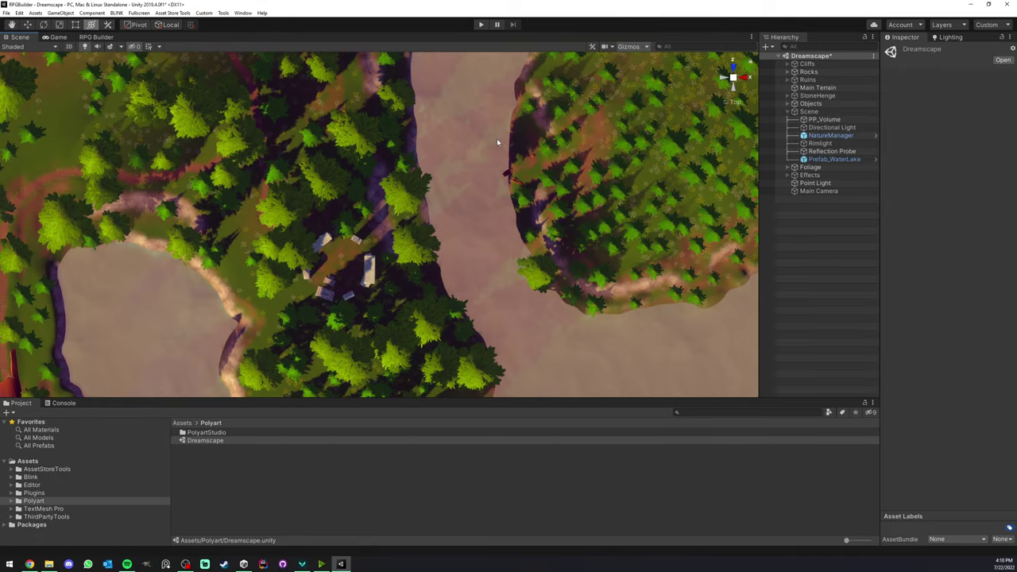
pyautogui.scroll(-3, 497, 139)
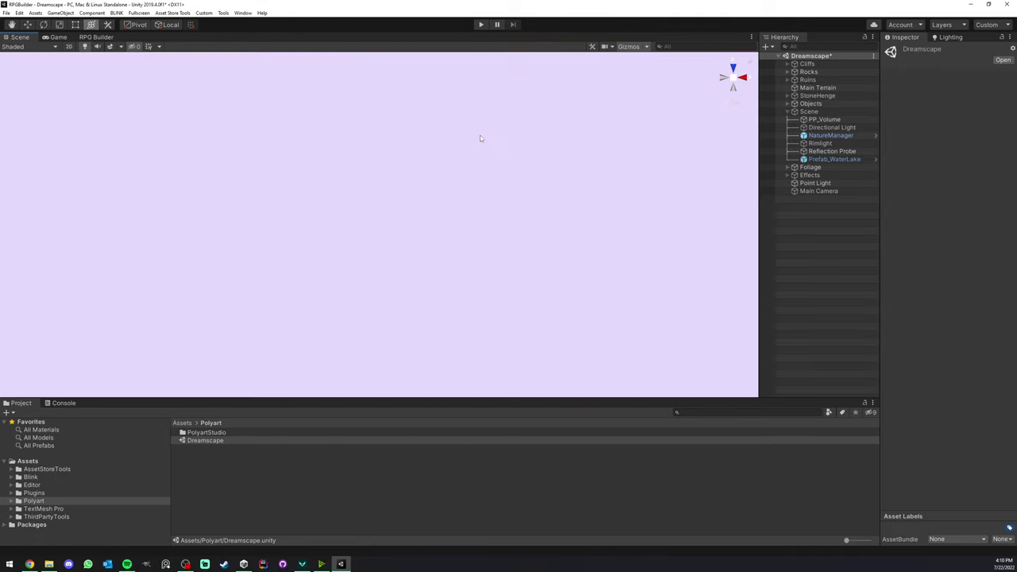
pyautogui.click(121, 46)
pyautogui.click(119, 63)
pyautogui.click(361, 94)
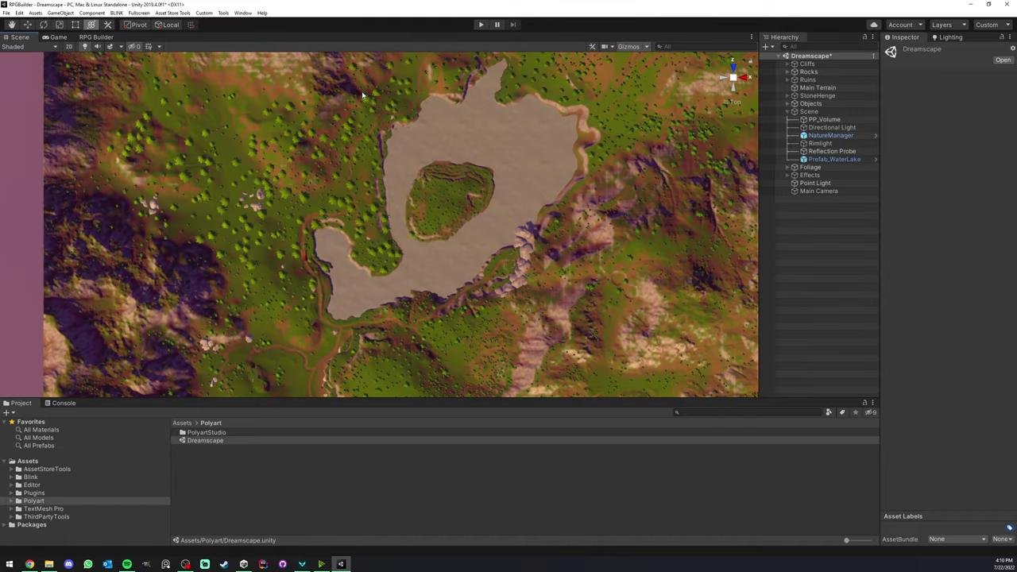
pyautogui.scroll(-10, 362, 94)
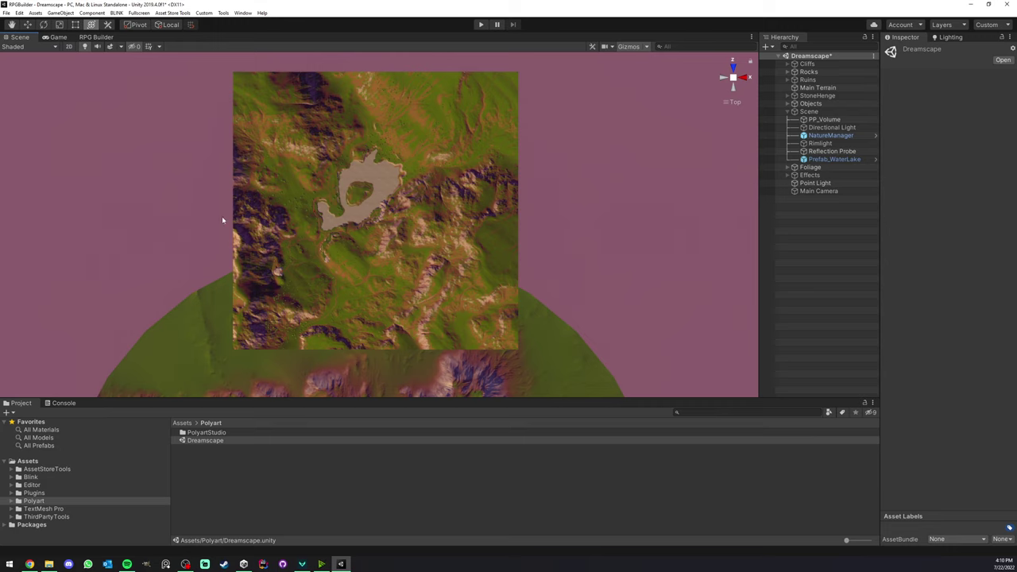
# Select the Main Terrain and look up its width and length in the terrain's mesh resolution settings.
pyautogui.click(291, 111)
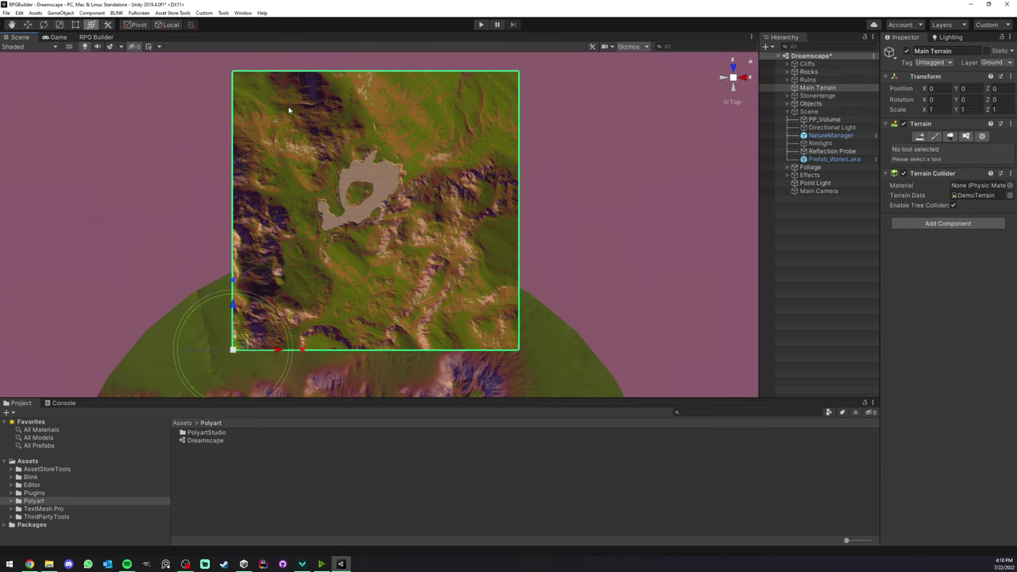
pyautogui.click(982, 136)
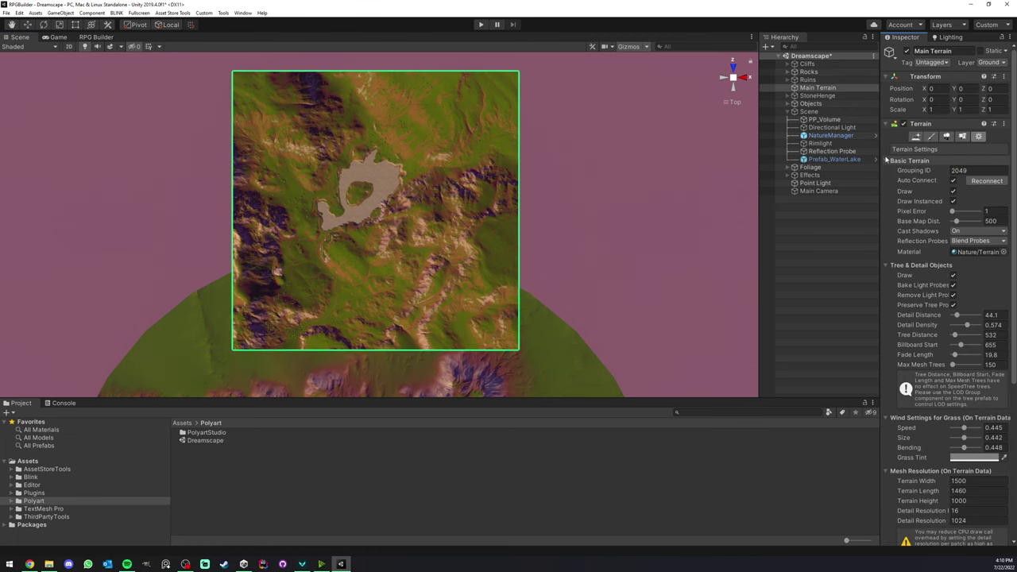
pyautogui.scroll(-5, 930, 292)
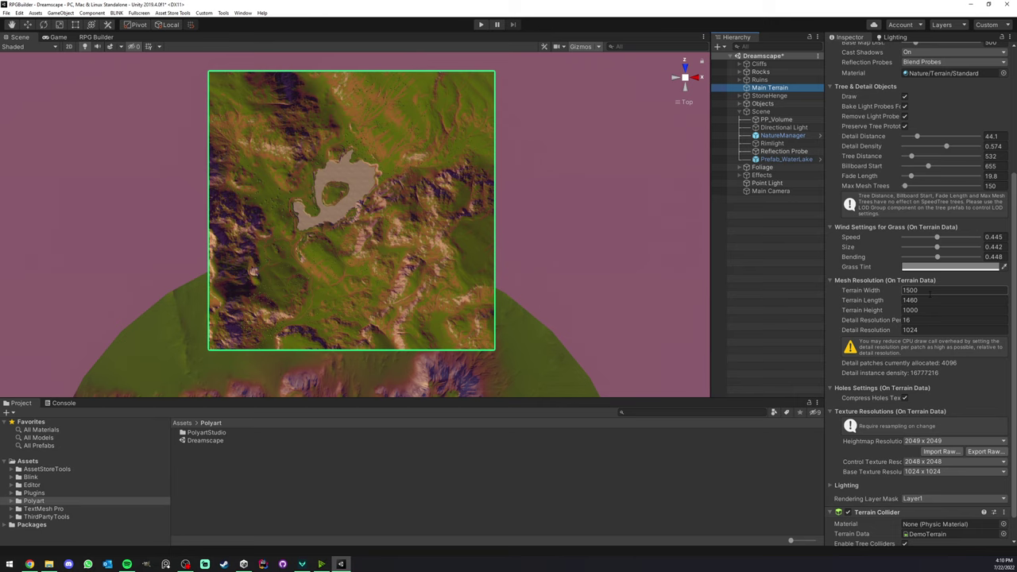
# Set the Dreamscape game scene's minimap bounds extent to 1500 in X and 1500 in Z.
pyautogui.click(96, 37)
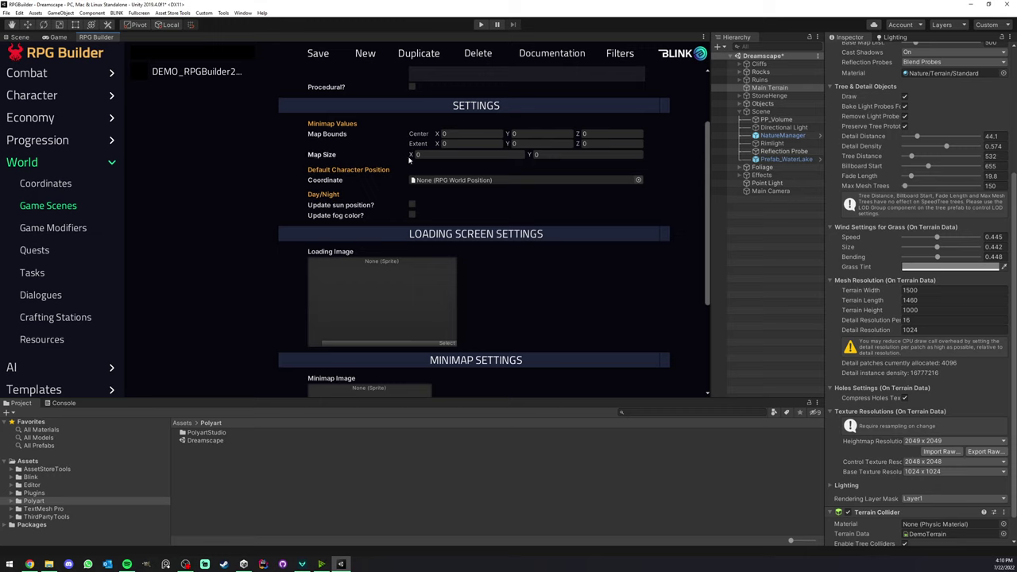
pyautogui.click(469, 144)
pyautogui.write('1500')
pyautogui.press('Tab')
pyautogui.press('Tab')
pyautogui.write('1500')
pyautogui.press('BackSpace')
pyautogui.press('BackSpace')
pyautogui.write('0')
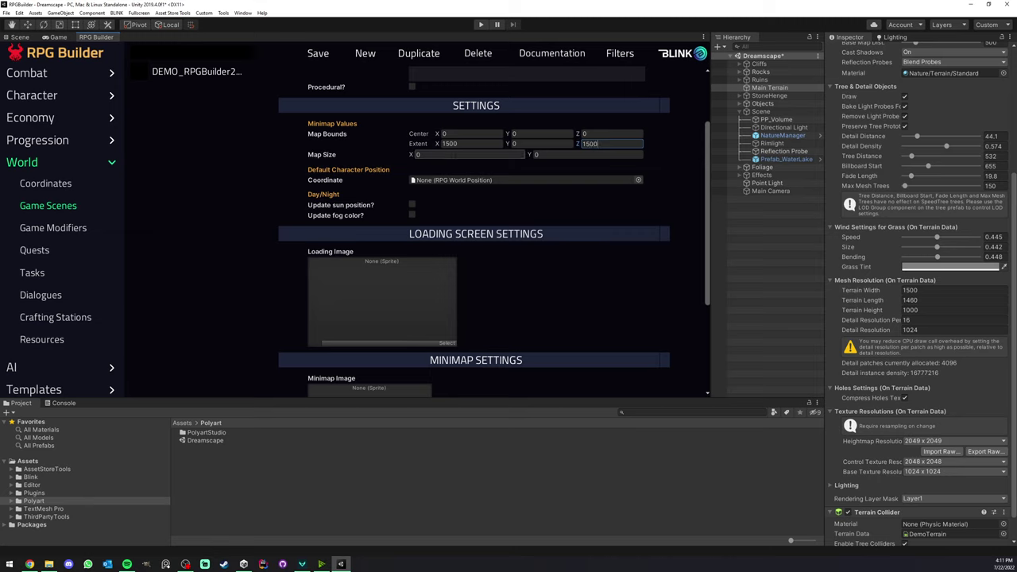
# Set the game scene's map size to 4096 in X and 4096 in Y.
pyautogui.click(445, 154)
pyautogui.click(185, 564)
pyautogui.hotkey('alt', 'Tab')
pyautogui.write('4096')
pyautogui.click(544, 155)
pyautogui.write('4096')
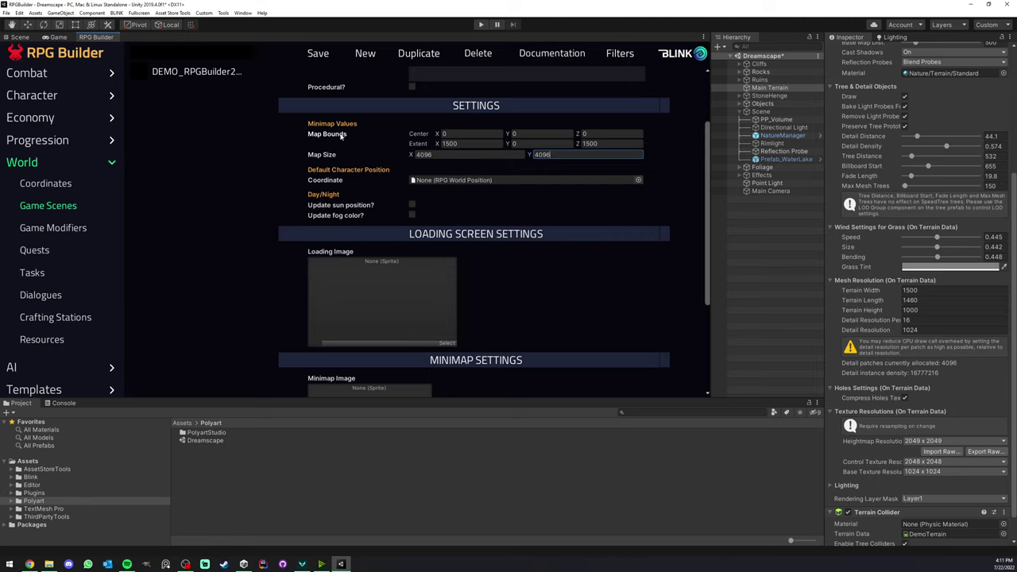
# Assign Dreamscape_COORDINATE as the game scene's default character position.
pyautogui.click(638, 181)
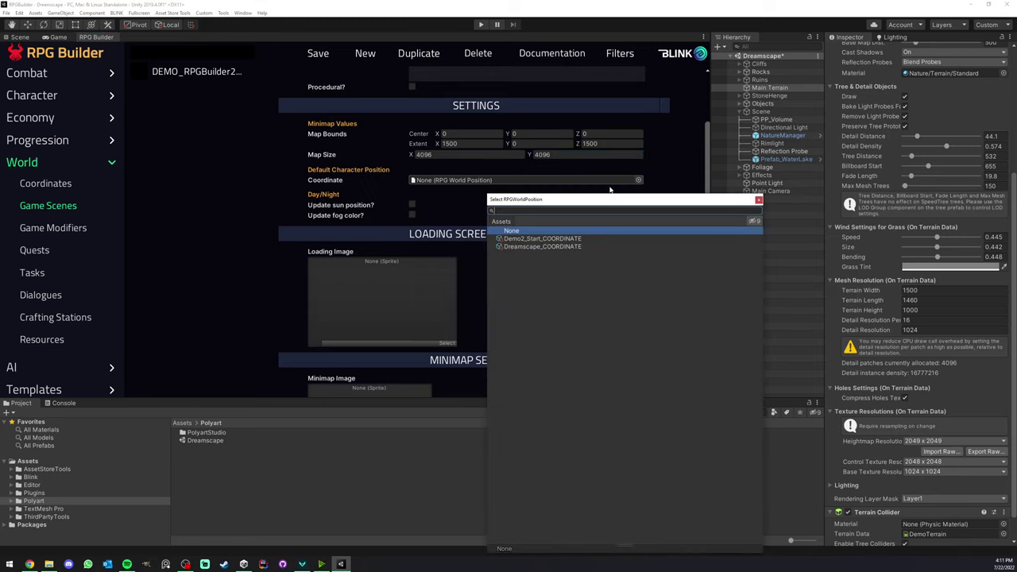
pyautogui.click(526, 247)
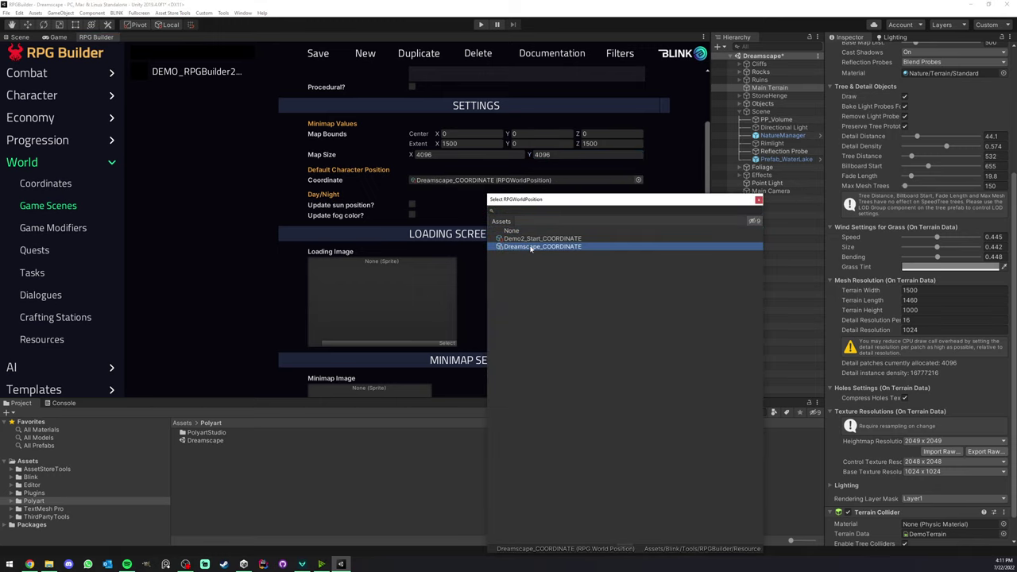
pyautogui.doubleClick(530, 248)
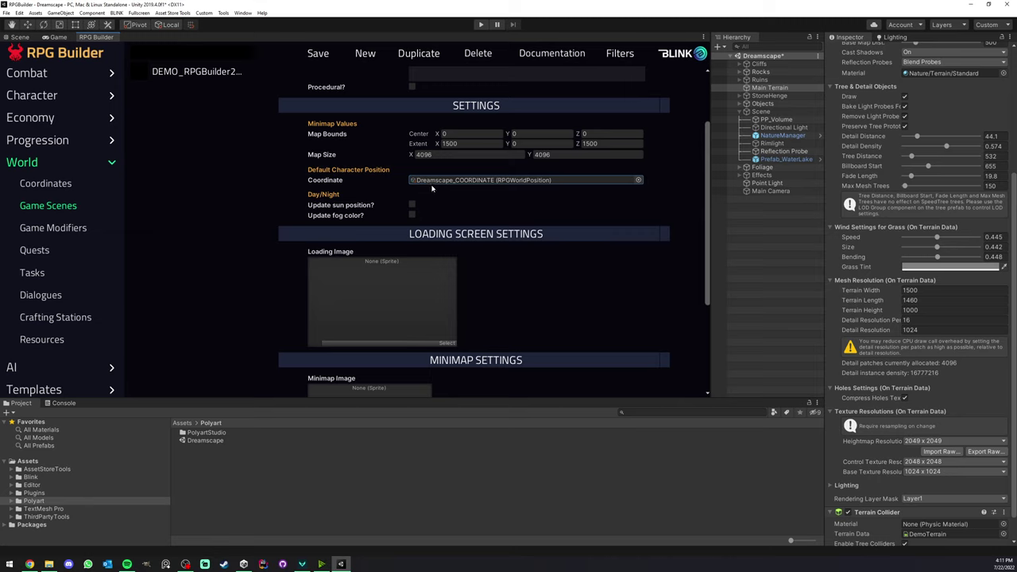
# Return the scene view to perspective with fog switched on and look over the terrain, lake and wooded island.
pyautogui.click(20, 36)
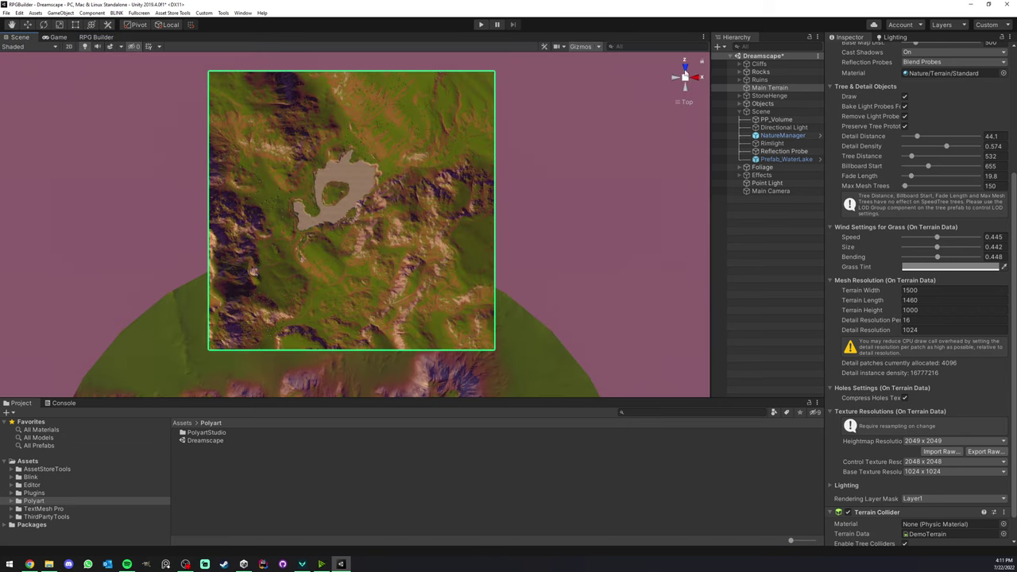
pyautogui.click(685, 78)
pyautogui.keyDown('alt'); pyautogui.moveTo(445, 230); pyautogui.dragTo(373, 127); pyautogui.keyUp('alt')
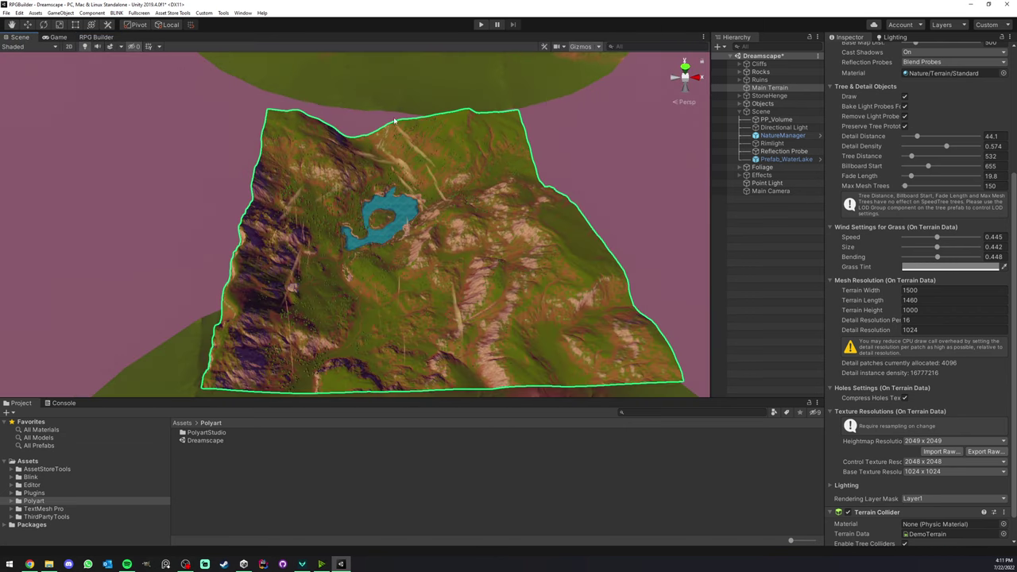
pyautogui.click(121, 47)
pyautogui.click(125, 65)
pyautogui.moveTo(214, 205); pyautogui.dragTo(429, 186, button='right')
pyautogui.moveTo(429, 185); pyautogui.dragTo(450, 147, button='middle')
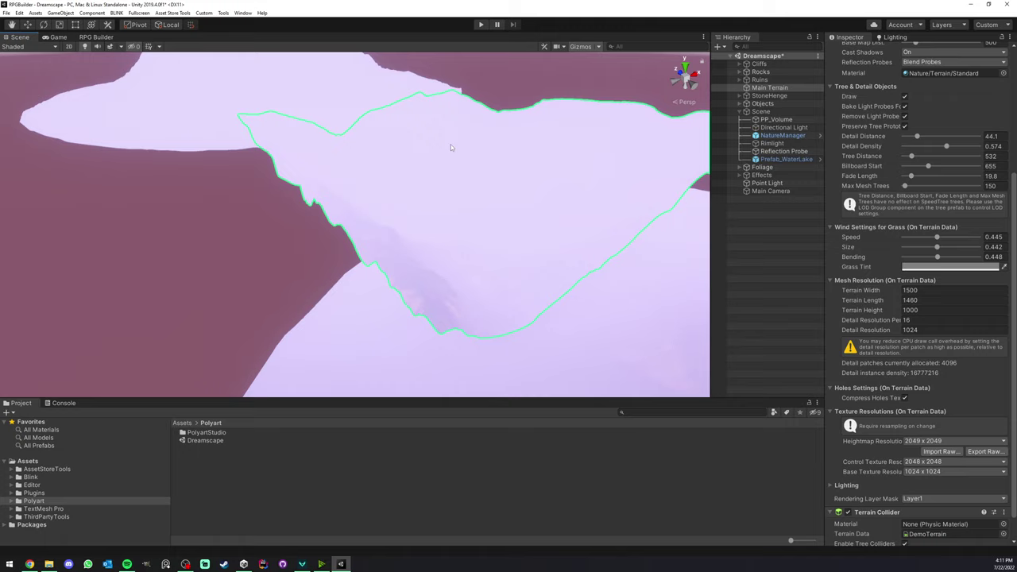
pyautogui.moveTo(450, 147); pyautogui.dragTo(386, 208, button='right')
pyautogui.scroll(2, 359, 232)
pyautogui.scroll(5, 360, 232)
pyautogui.scroll(-3, 388, 213)
pyautogui.scroll(-3, 389, 213)
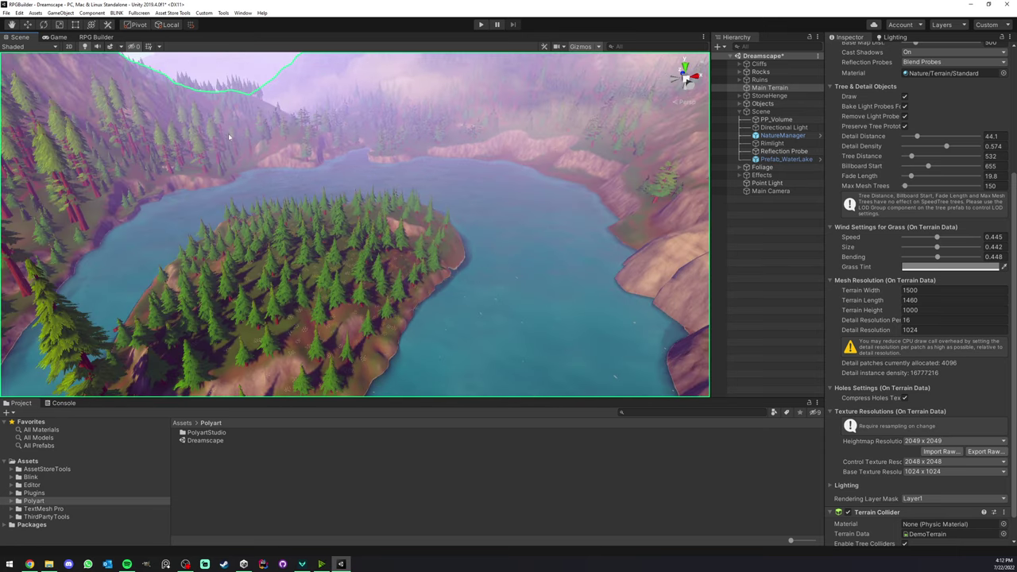
# Review the Dreamscape game scene's day/night, loading screen, minimap image and default region settings.
pyautogui.click(96, 37)
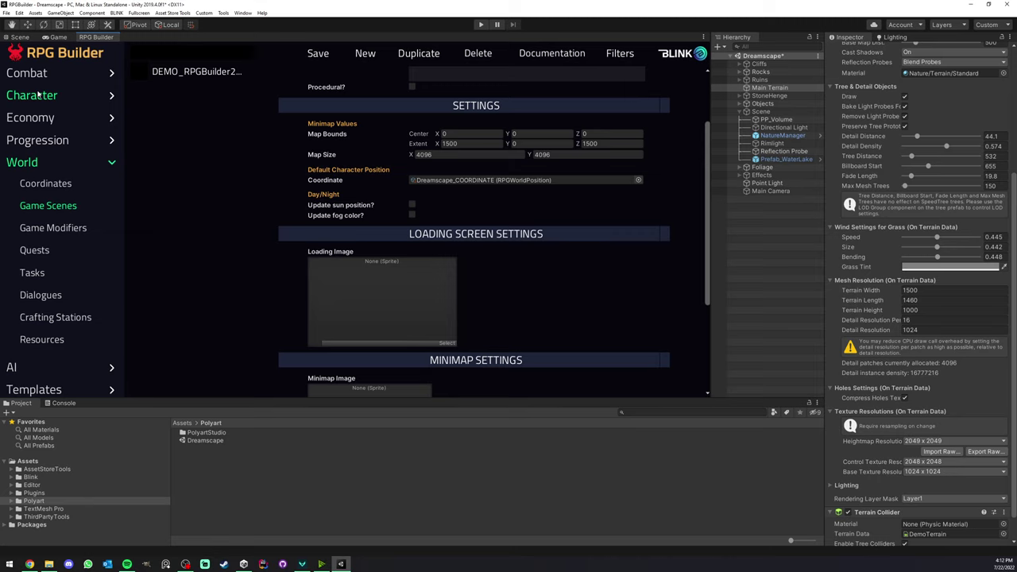
pyautogui.scroll(-2, 342, 218)
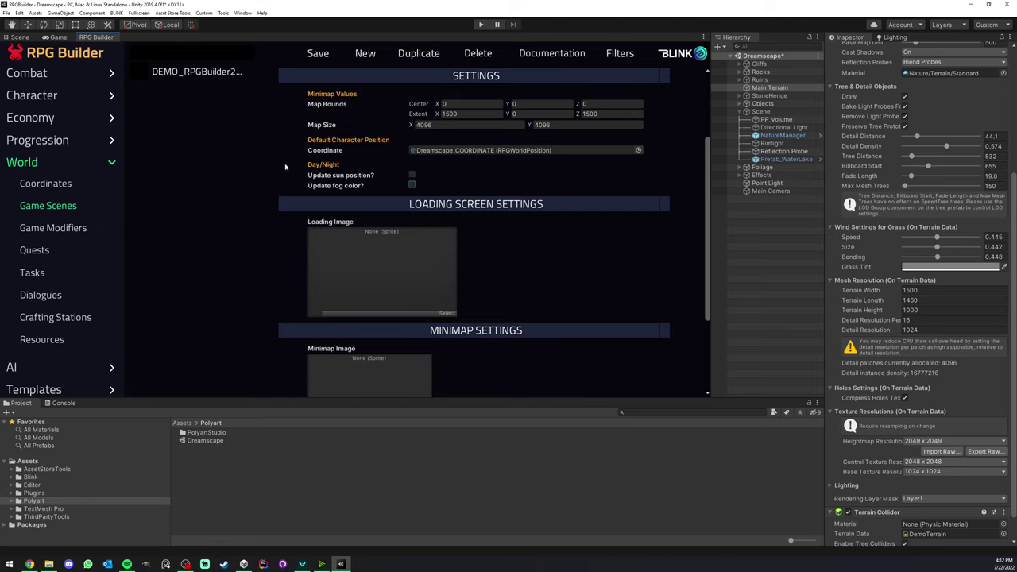
pyautogui.scroll(-4, 294, 164)
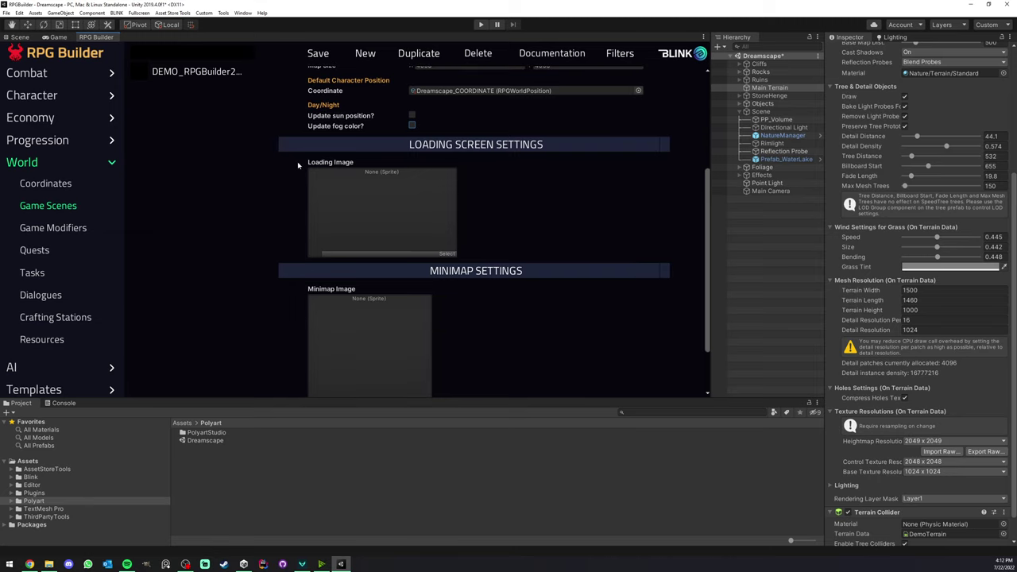
pyautogui.scroll(-3, 295, 171)
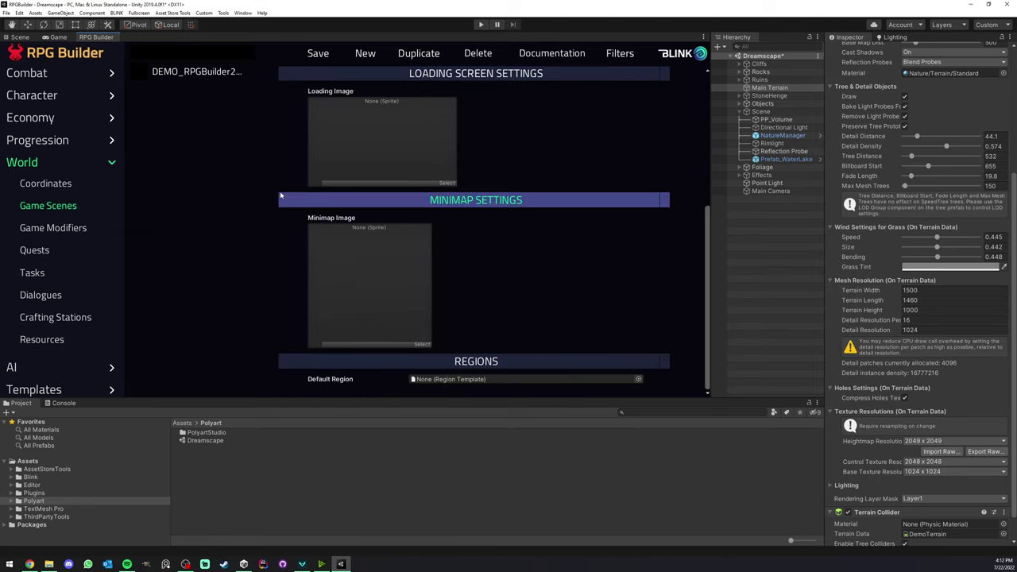
pyautogui.scroll(1, 291, 193)
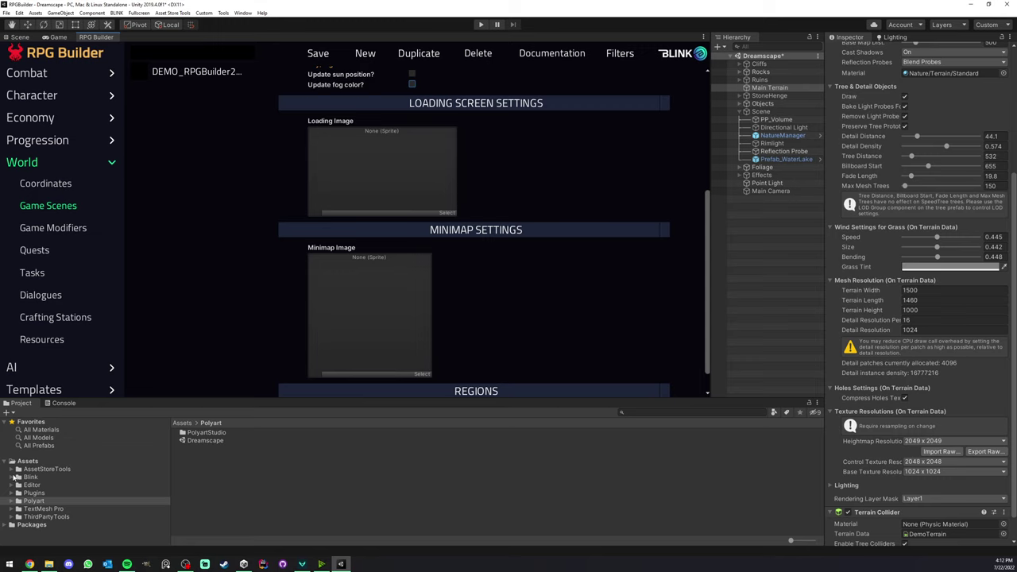
# Convert the Dreamscape texture in Blink/Tools/RPGBuilder/Art/UI/Minimaps to texture type Sprite (2D and UI) and apply the import settings.
pyautogui.click(11, 477)
pyautogui.scroll(-1, 24, 479)
pyautogui.click(18, 455)
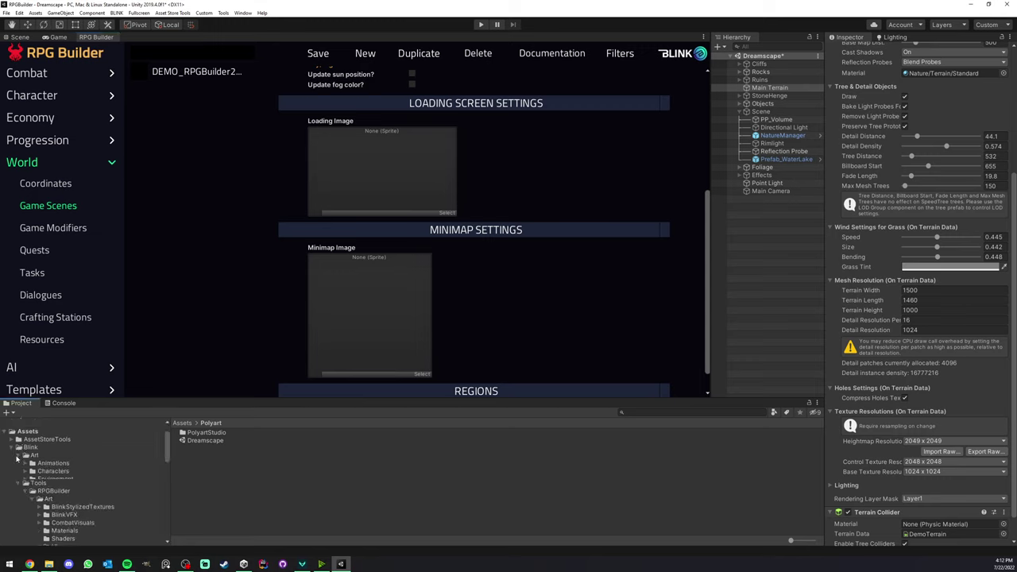
pyautogui.click(19, 456)
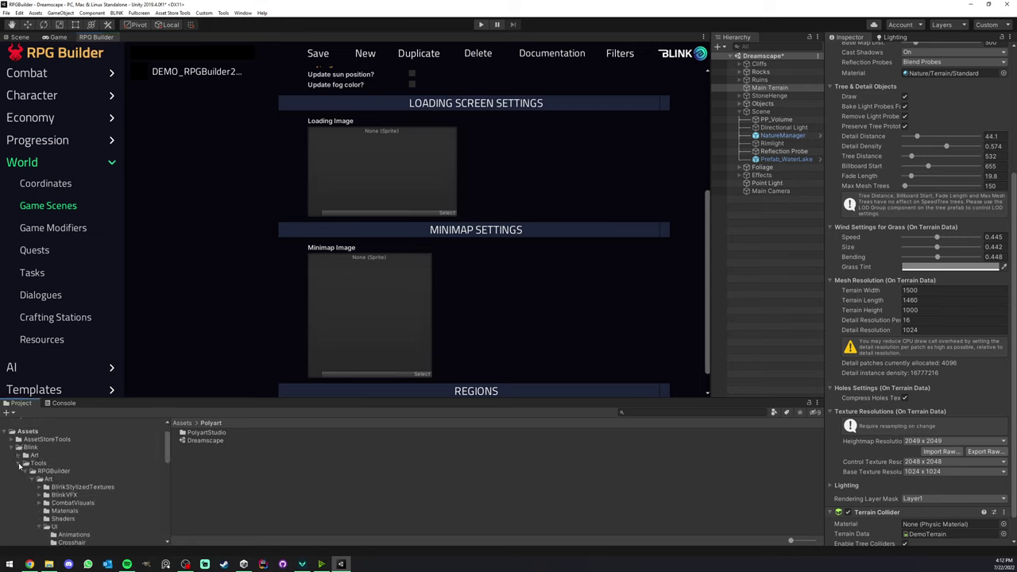
pyautogui.scroll(-3, 43, 485)
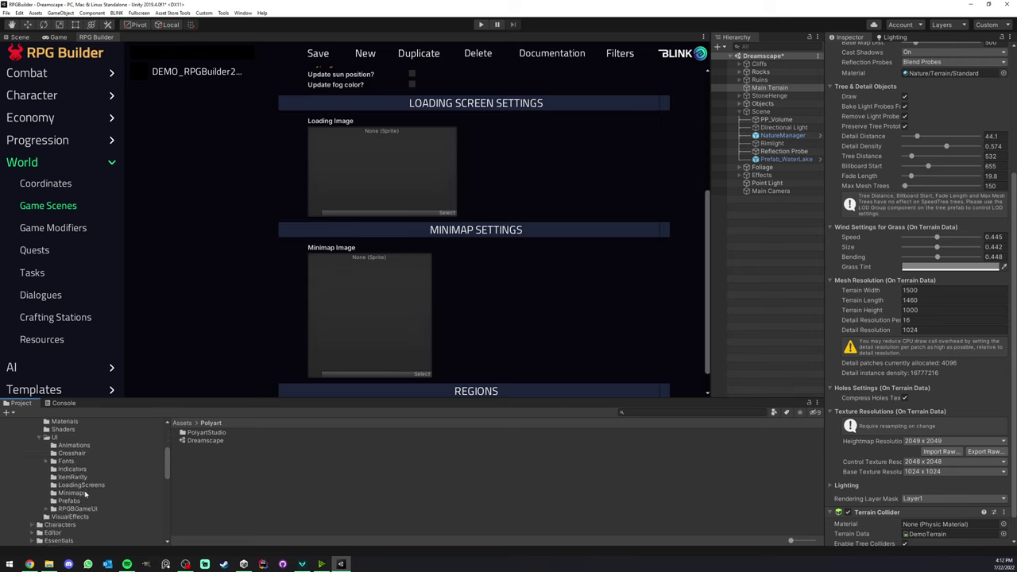
pyautogui.click(83, 493)
pyautogui.click(203, 433)
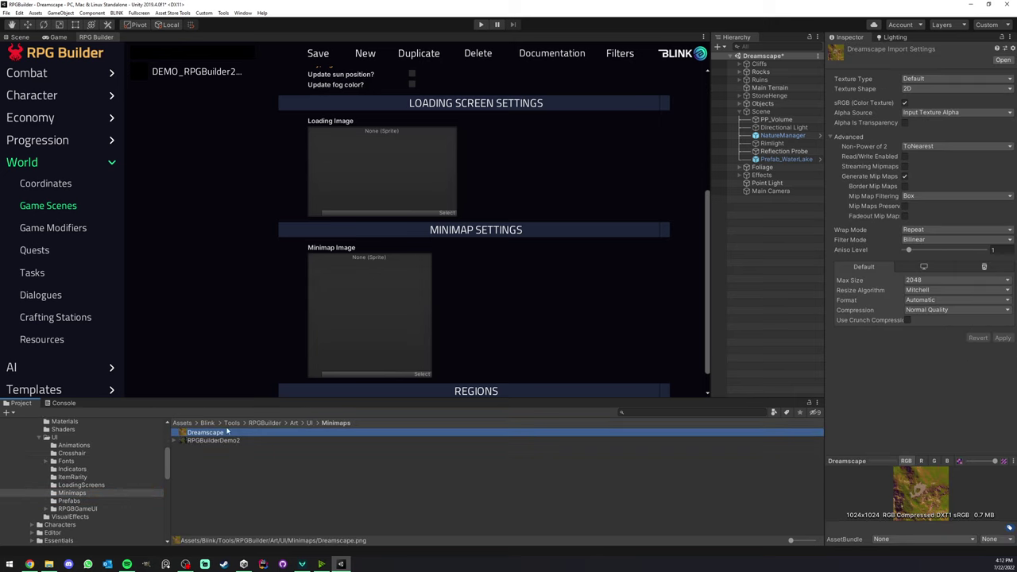
pyautogui.click(954, 79)
pyautogui.click(935, 115)
pyautogui.click(1002, 348)
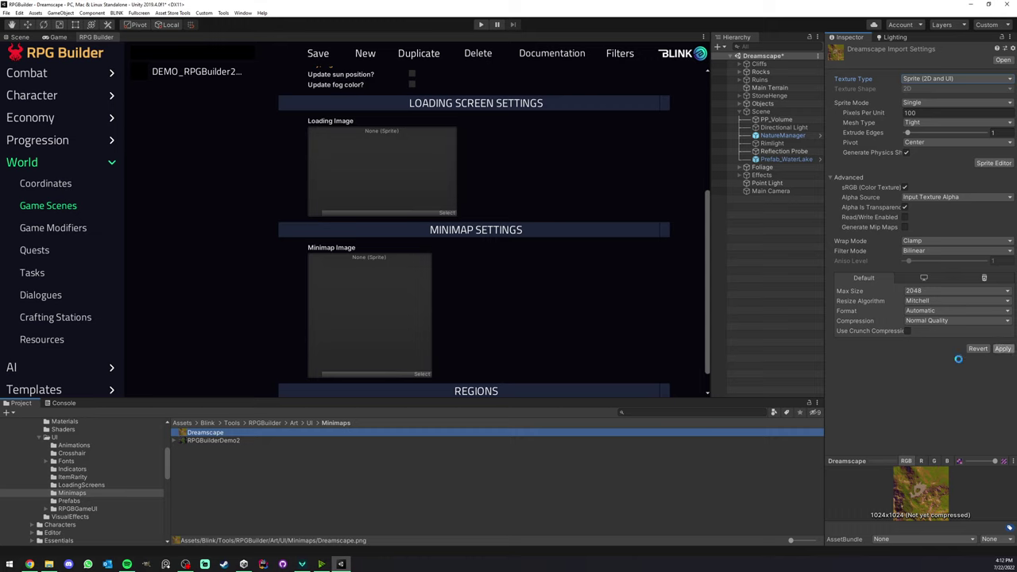
# Assign the Dreamscape sprite from Minimaps as the Minimap Image and the one from LoadingScreens as the Loading Image.
pyautogui.click(206, 433)
pyautogui.moveTo(207, 433); pyautogui.dragTo(342, 291)
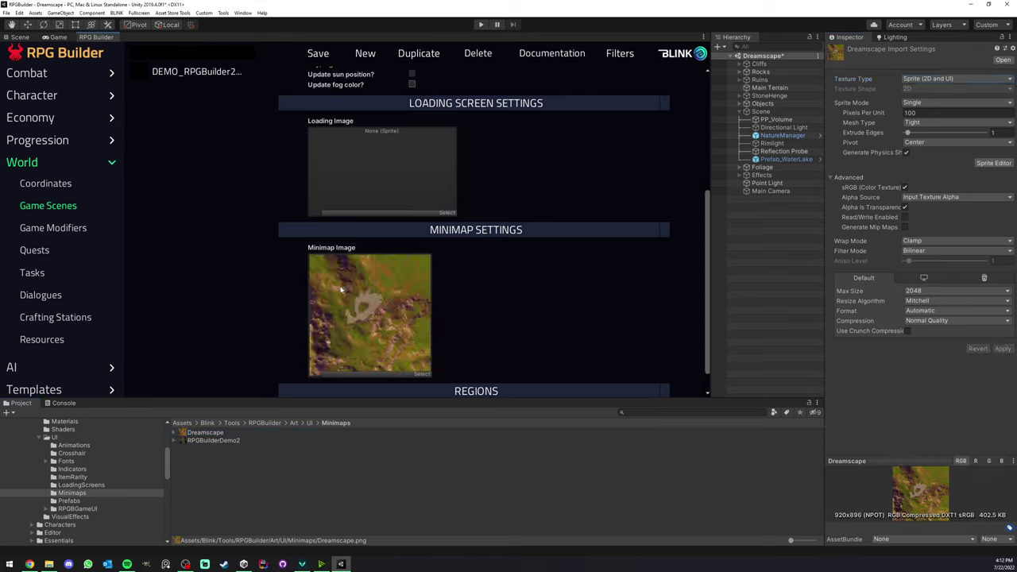
pyautogui.click(80, 484)
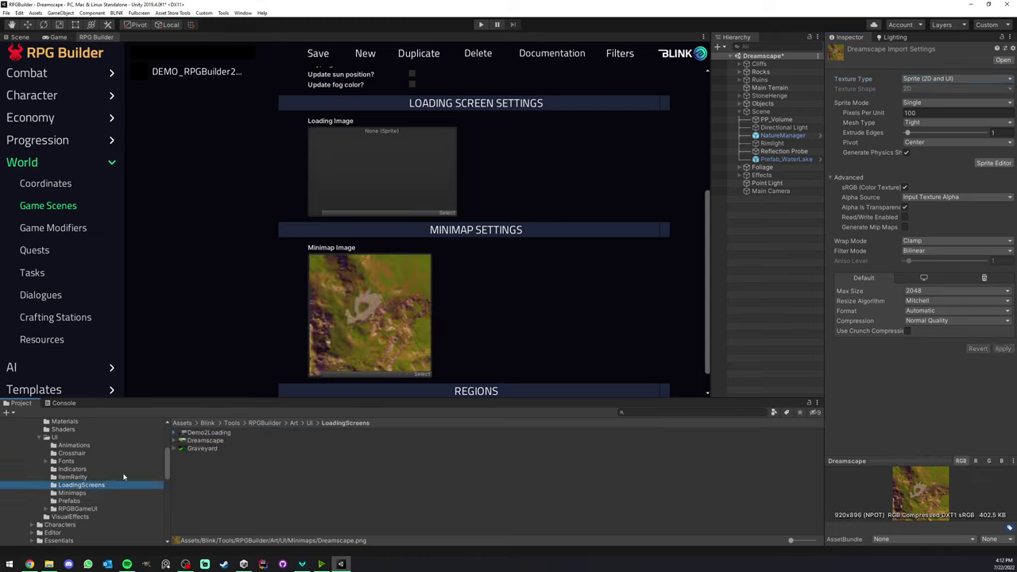
pyautogui.moveTo(204, 440); pyautogui.dragTo(447, 208)
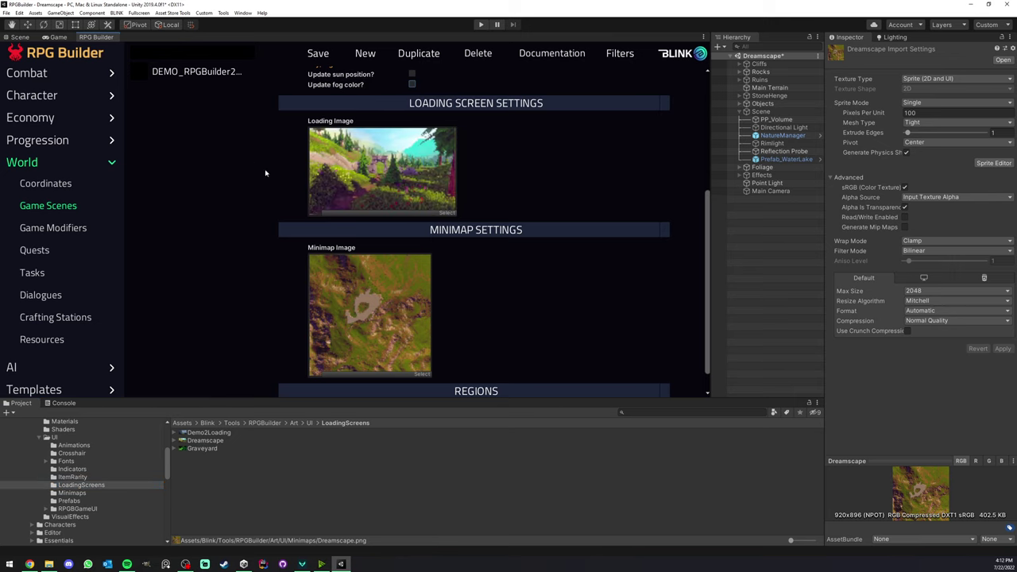
# Save the Dreamscape game scene and reopen its entry to review the settings.
pyautogui.scroll(3, 379, 228)
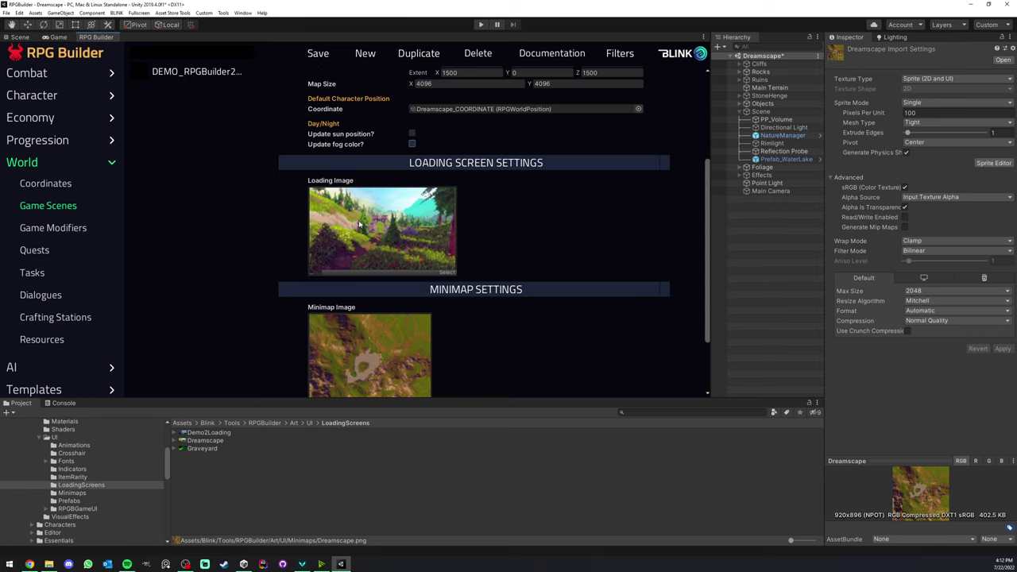
pyautogui.scroll(-4, 365, 242)
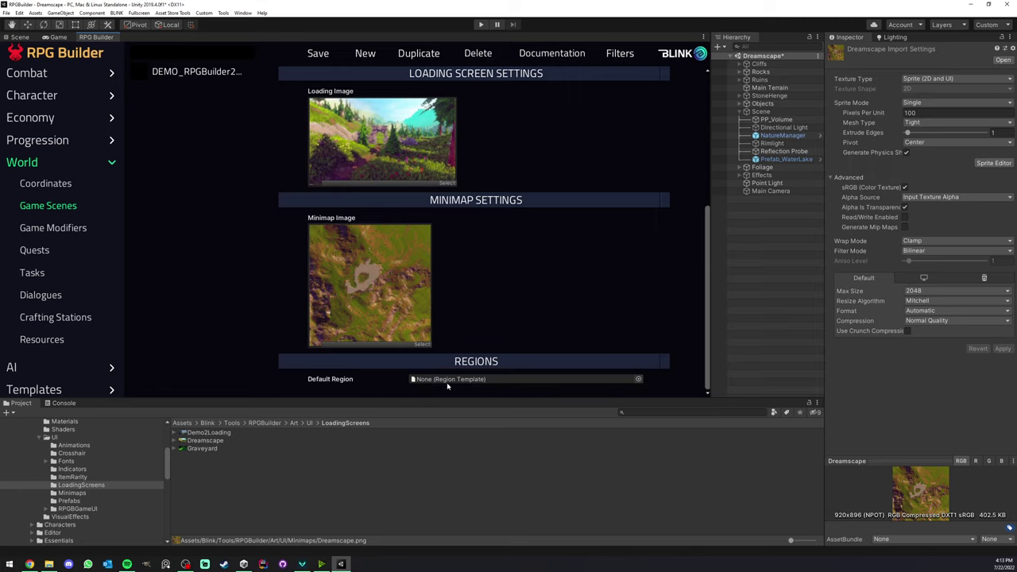
pyautogui.scroll(5, 510, 287)
pyautogui.scroll(2, 510, 286)
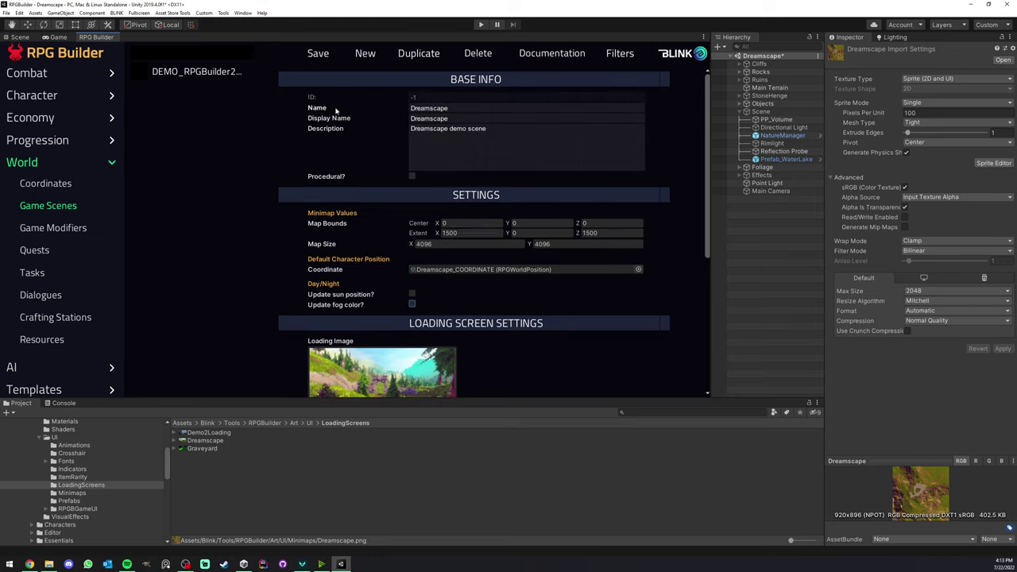
pyautogui.click(317, 53)
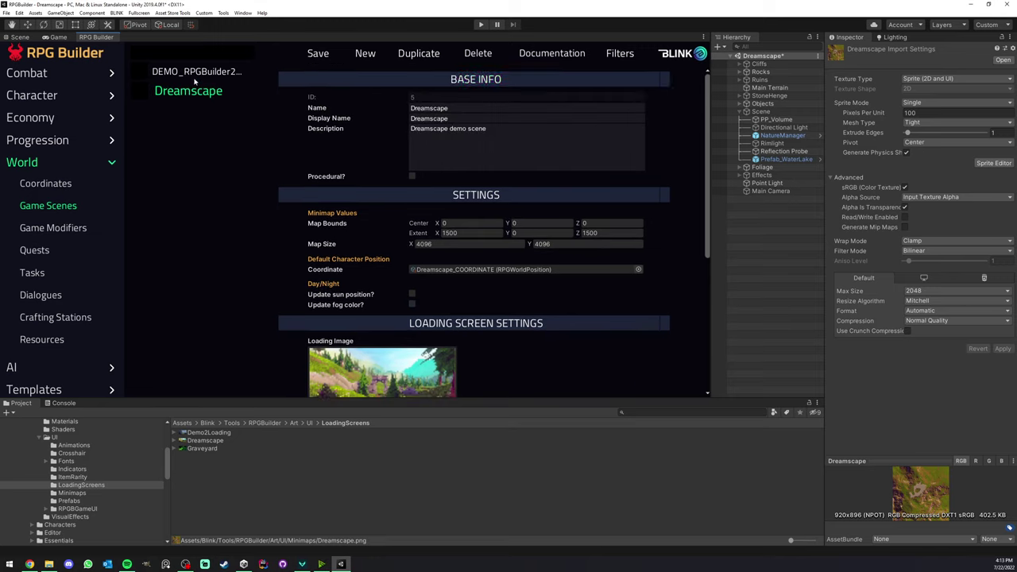
pyautogui.click(196, 77)
pyautogui.click(180, 93)
pyautogui.scroll(-3, 351, 176)
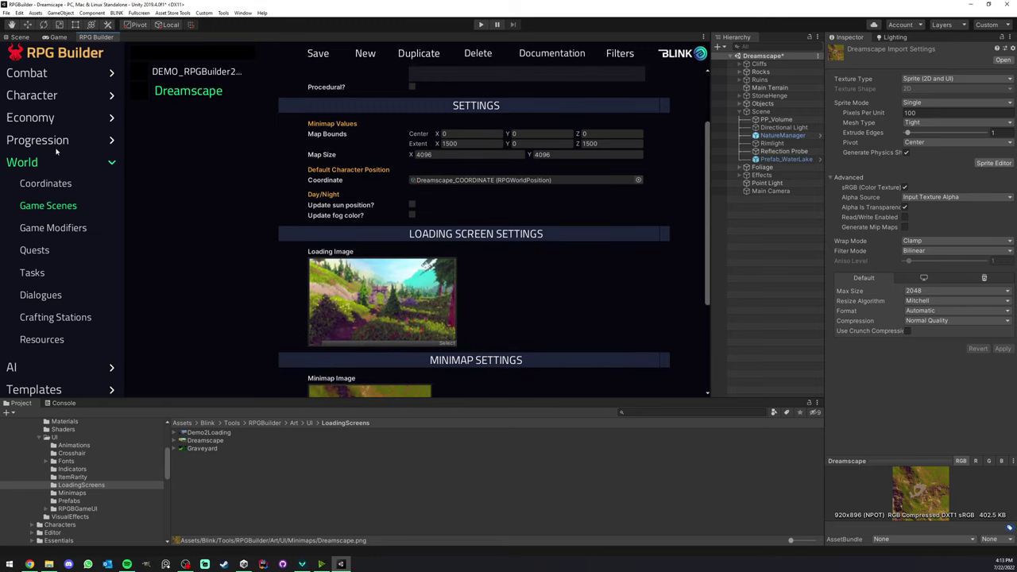
# Start a new combat effect of type Teleport and add its first rank.
pyautogui.click(26, 73)
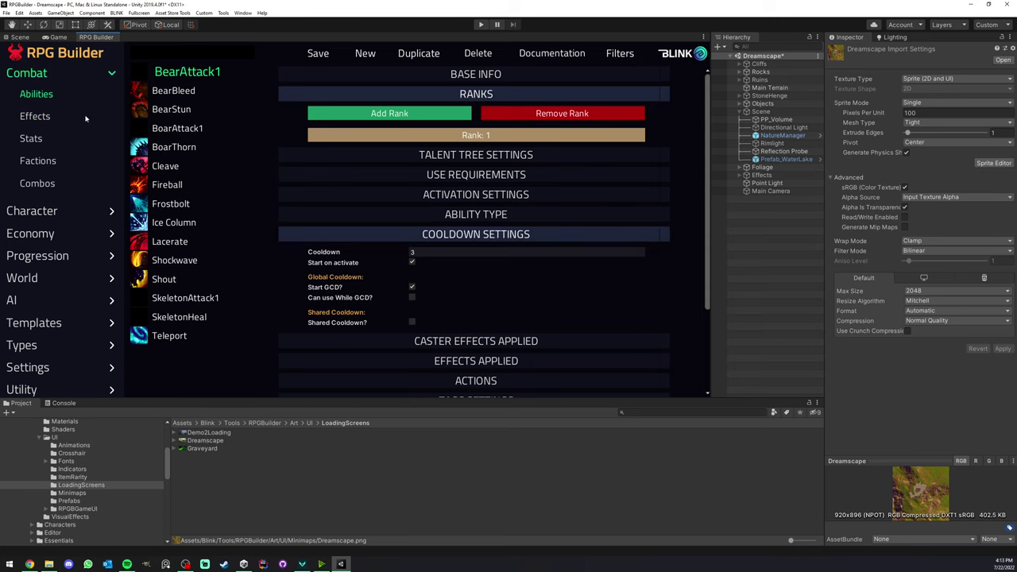
pyautogui.click(35, 117)
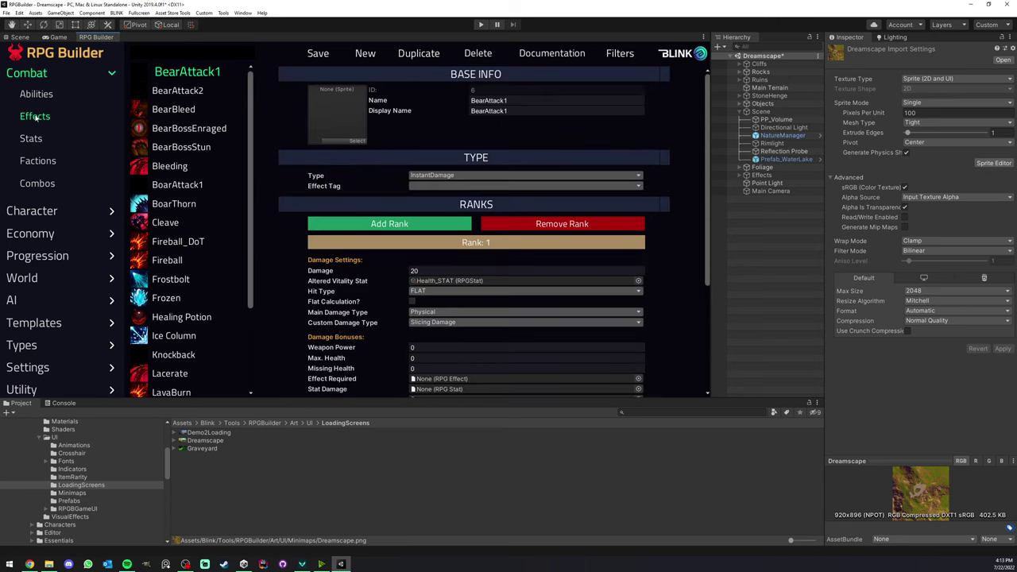
pyautogui.click(365, 53)
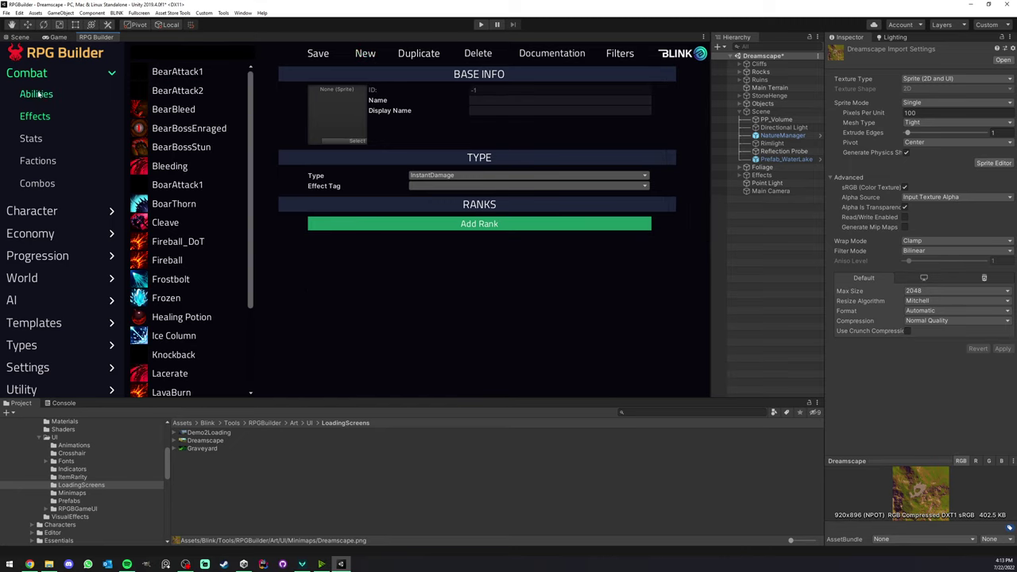
pyautogui.click(419, 176)
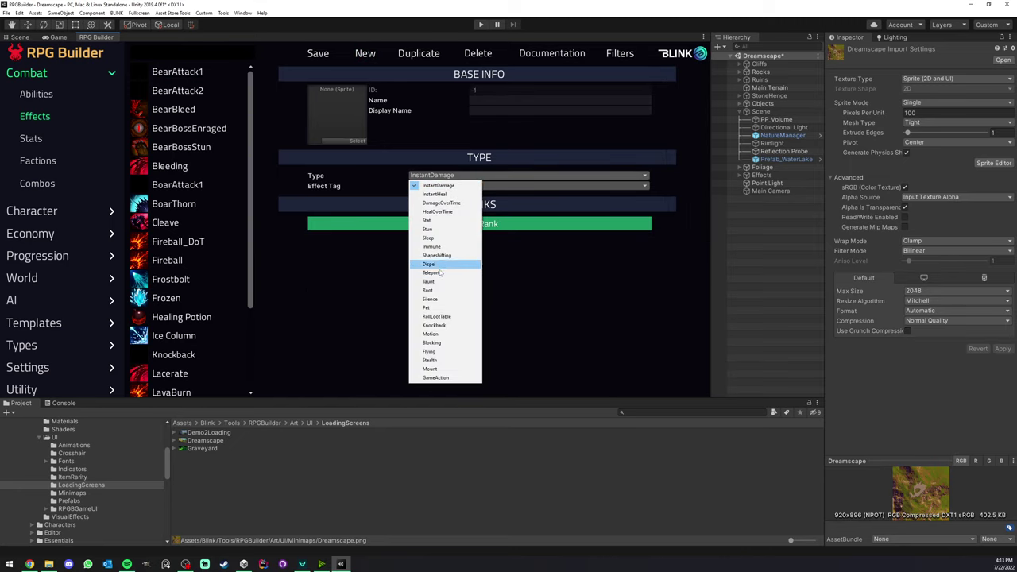
pyautogui.click(441, 274)
pyautogui.click(441, 224)
pyautogui.click(441, 242)
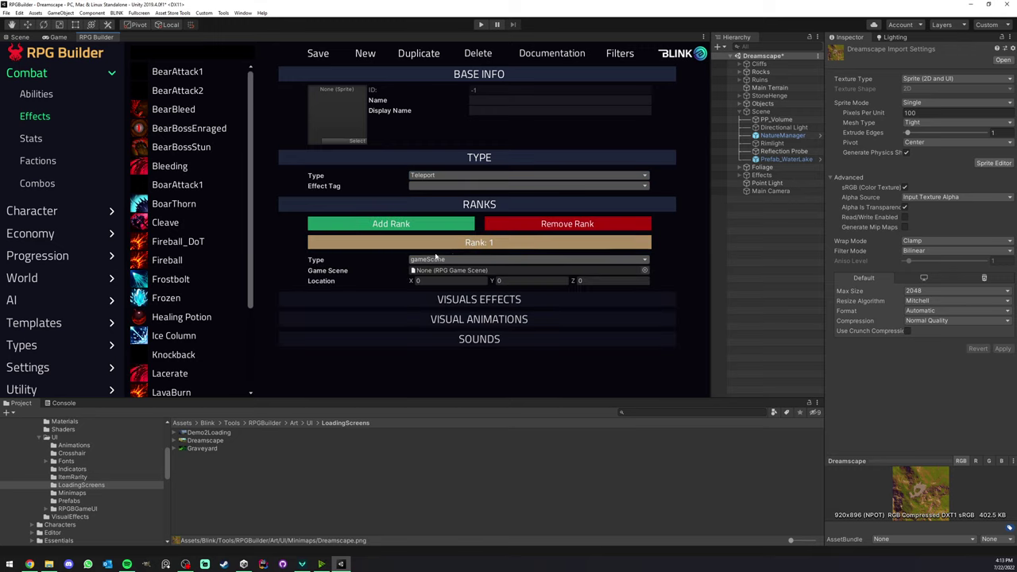
# Configure the teleport rank as type gameScene with Dreamscape_GAME_SCENE as its game scene and location X 2, Y 321.
pyautogui.click(430, 260)
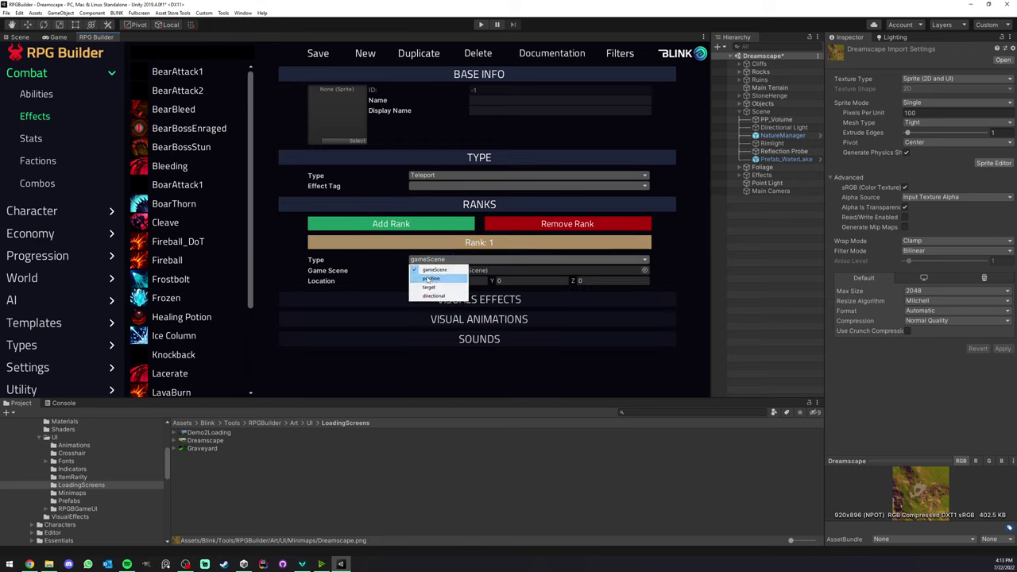
pyautogui.click(434, 270)
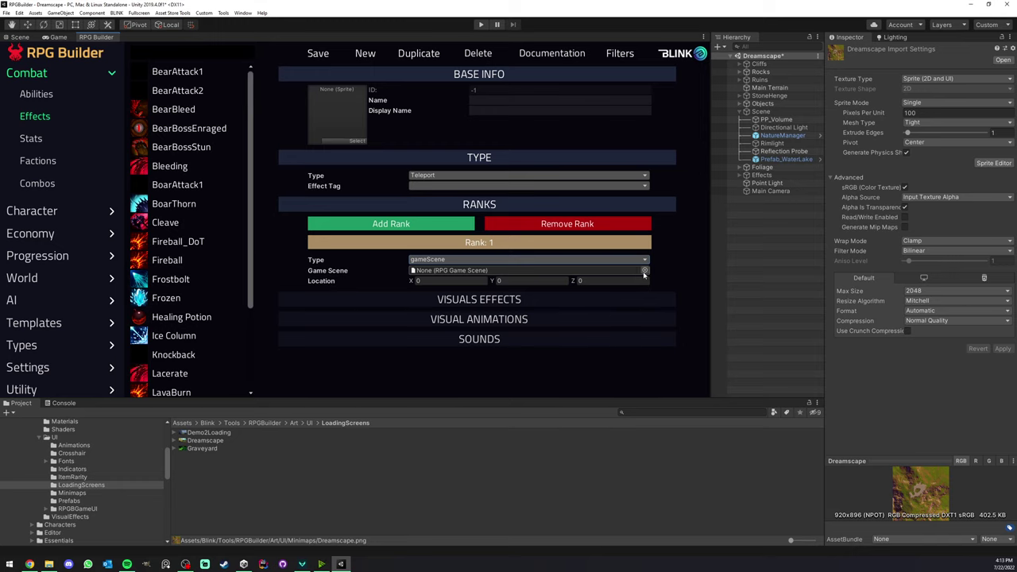
pyautogui.click(644, 270)
pyautogui.doubleClick(531, 247)
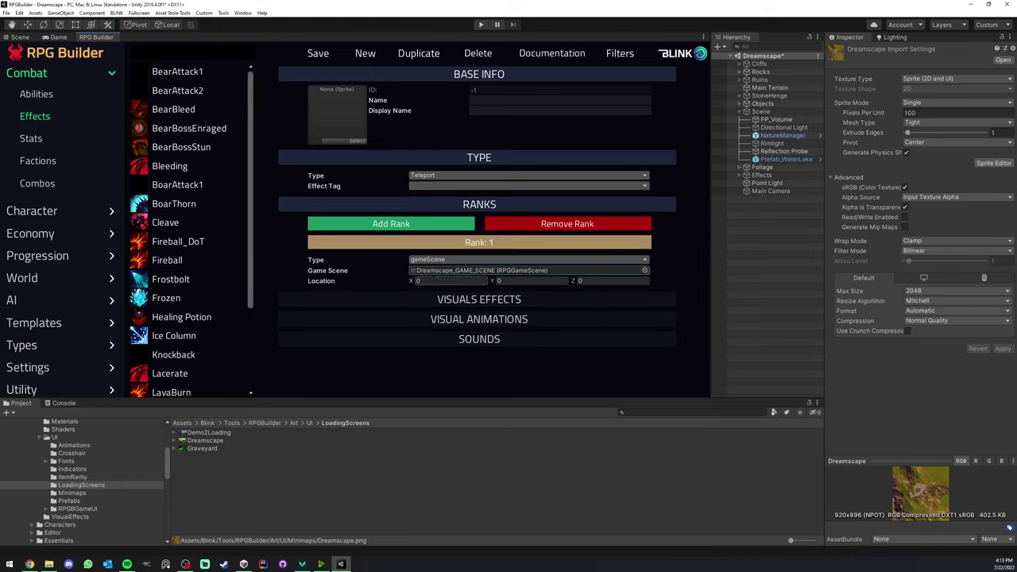
pyautogui.click(433, 281)
pyautogui.write('2')
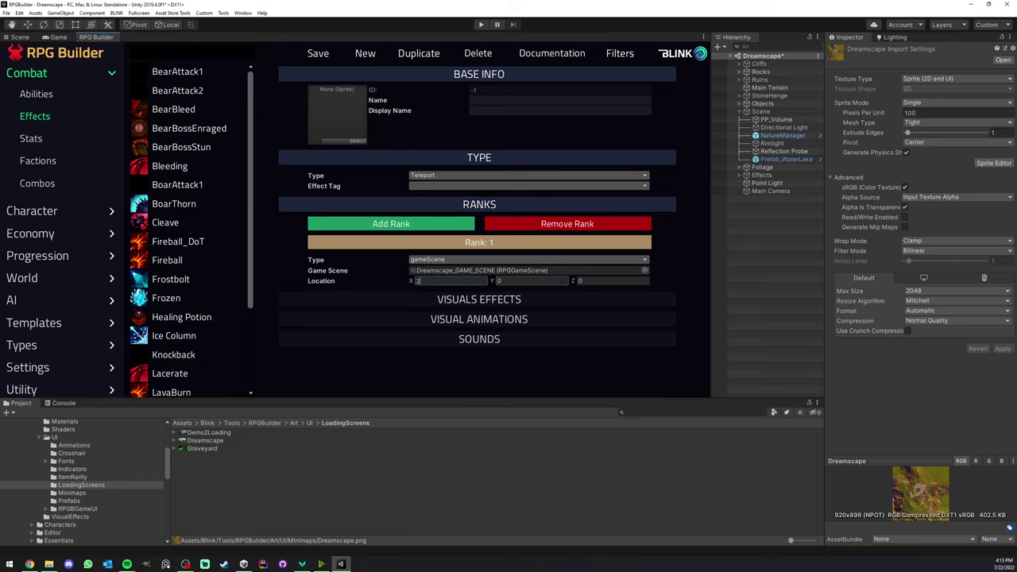
pyautogui.click(541, 281)
pyautogui.write('321')
pyautogui.click(620, 282)
# Set the Human race's starting game scene to Dreamscape_GAME_SCENE and its starting coordinate to Dreamscape_COORDINATE.
pyautogui.scroll(-1, 40, 203)
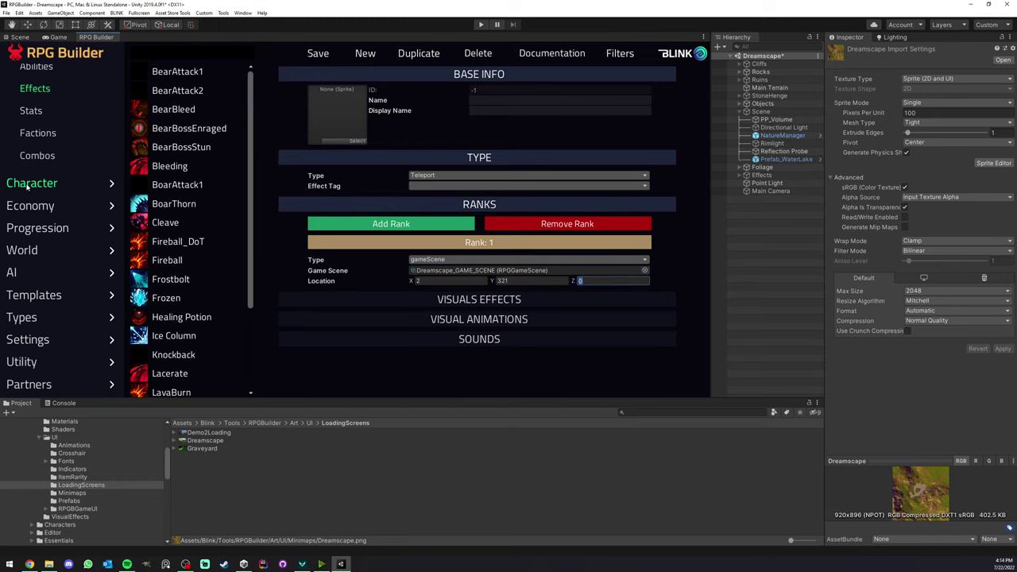
pyautogui.click(49, 184)
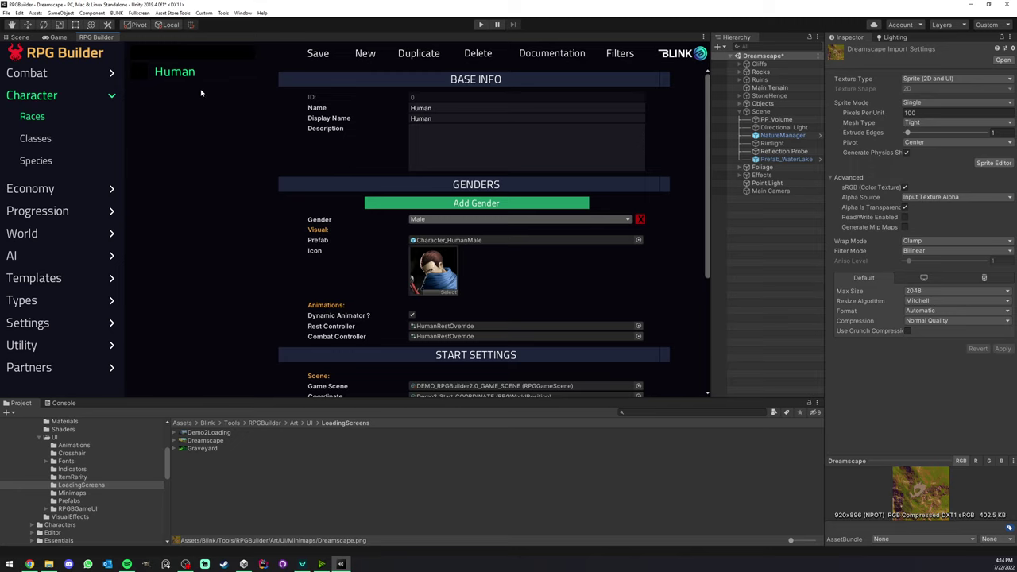
pyautogui.scroll(-2, 264, 146)
pyautogui.click(379, 159)
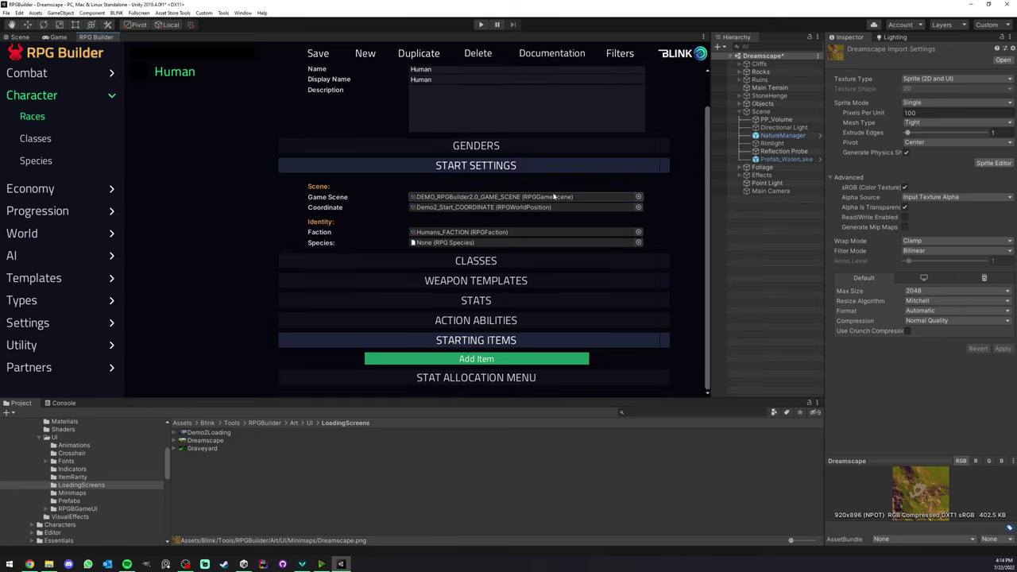
pyautogui.click(639, 197)
pyautogui.doubleClick(527, 247)
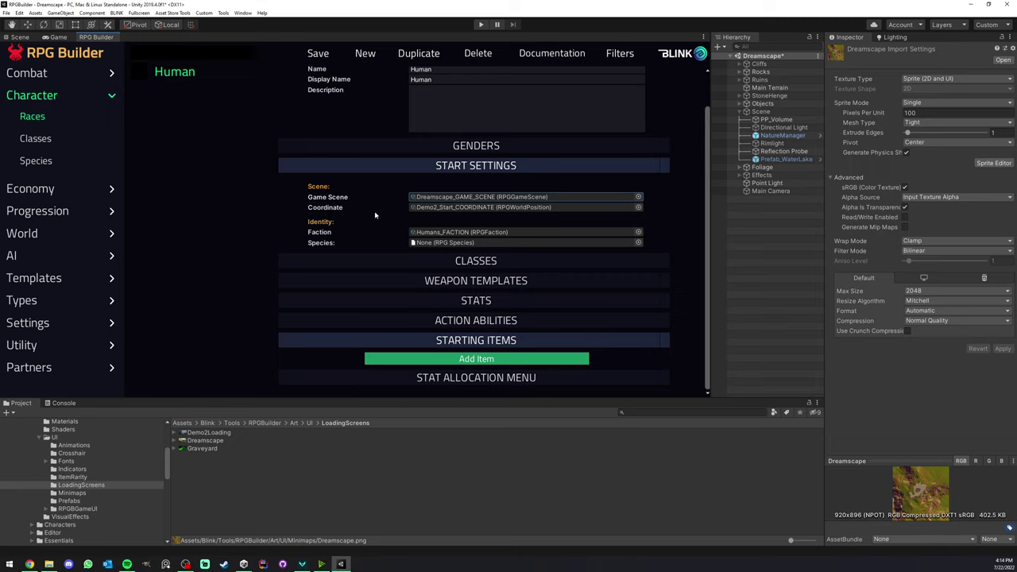
pyautogui.click(638, 207)
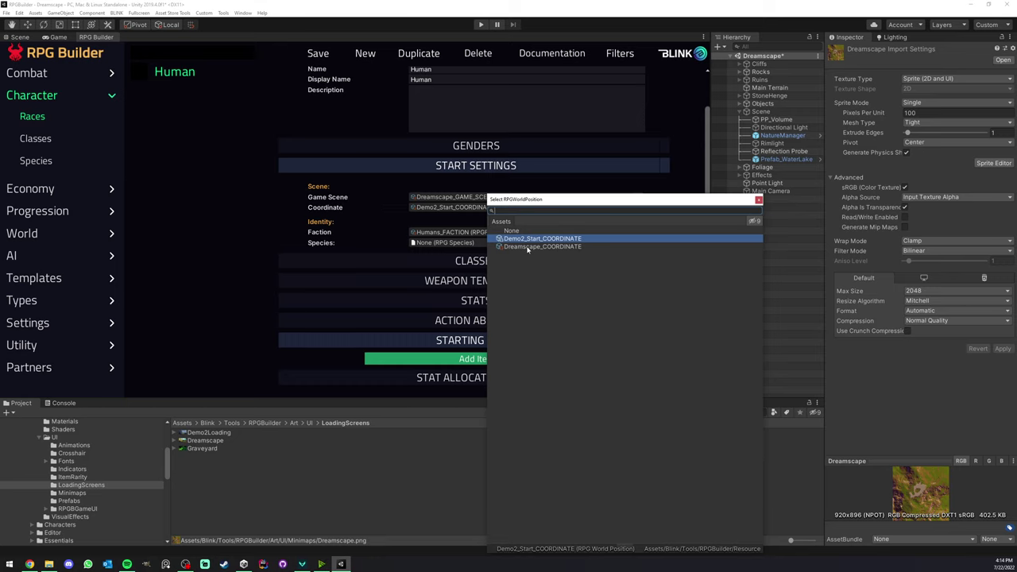
pyautogui.doubleClick(527, 247)
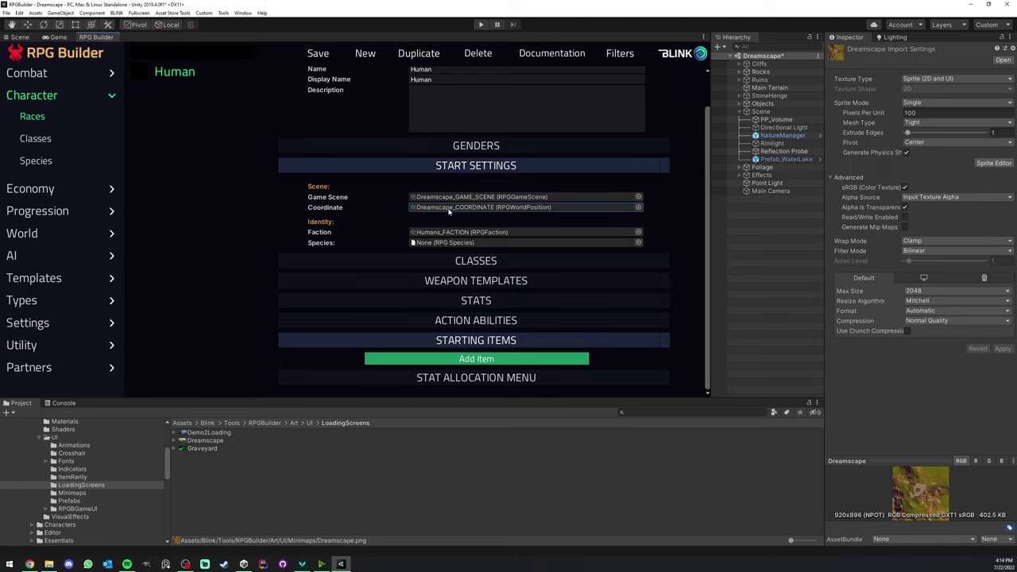
pyautogui.scroll(2, 356, 190)
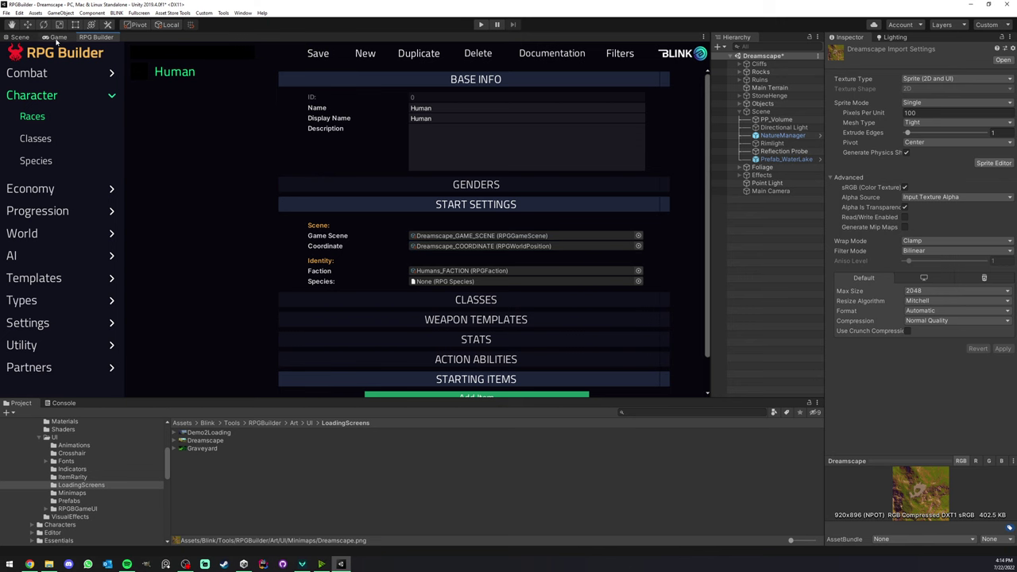
# Add the open Dreamscape scene to the scenes included in the build.
pyautogui.click(56, 39)
pyautogui.click(18, 38)
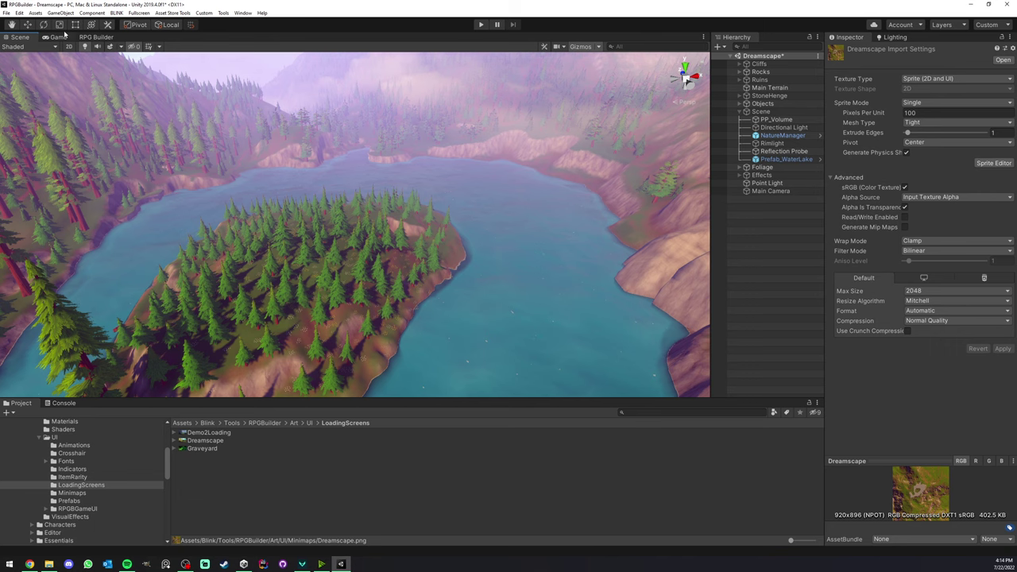
pyautogui.click(6, 13)
pyautogui.click(28, 84)
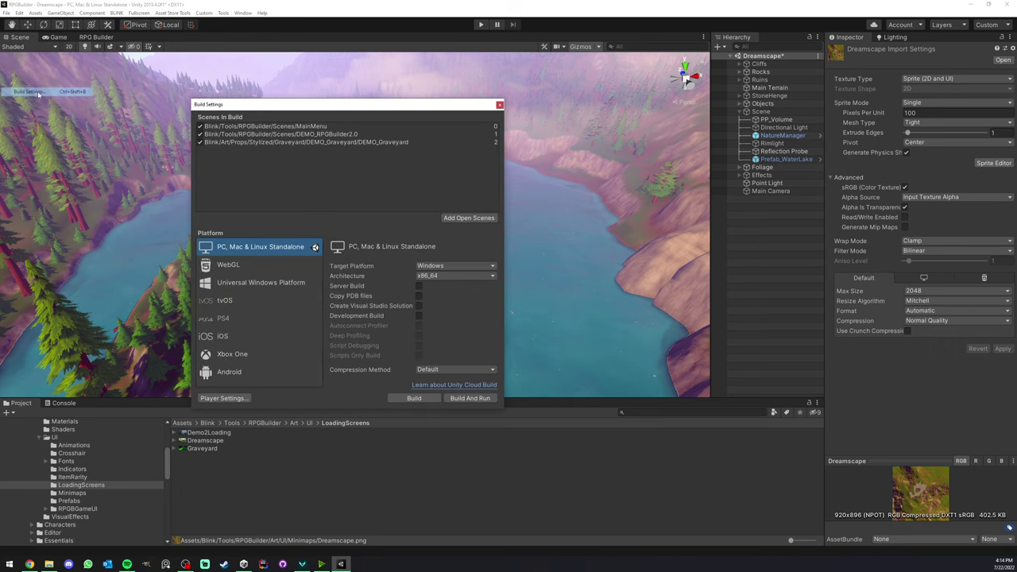
pyautogui.moveTo(272, 105); pyautogui.dragTo(301, 61)
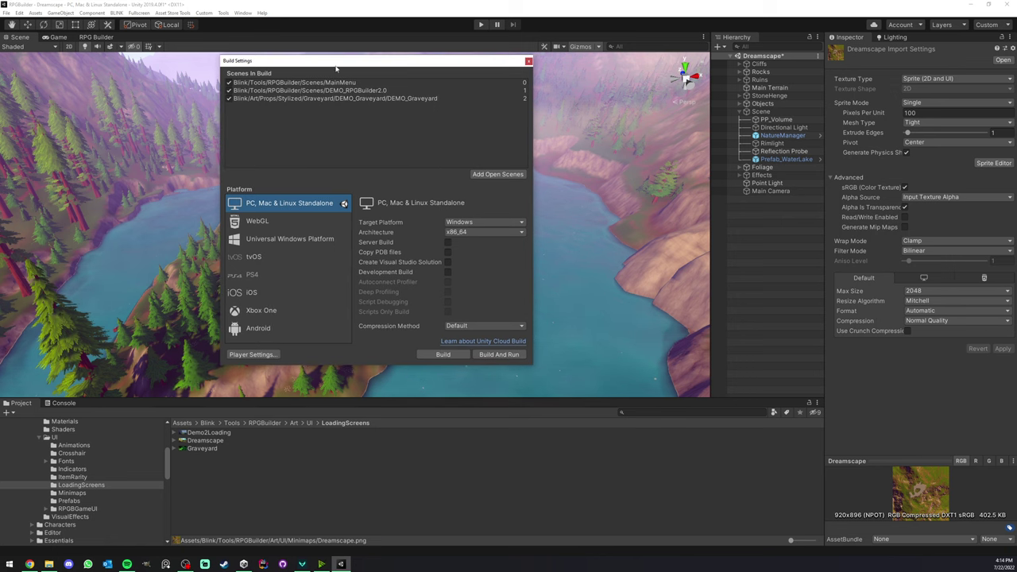
pyautogui.click(528, 61)
pyautogui.click(5, 12)
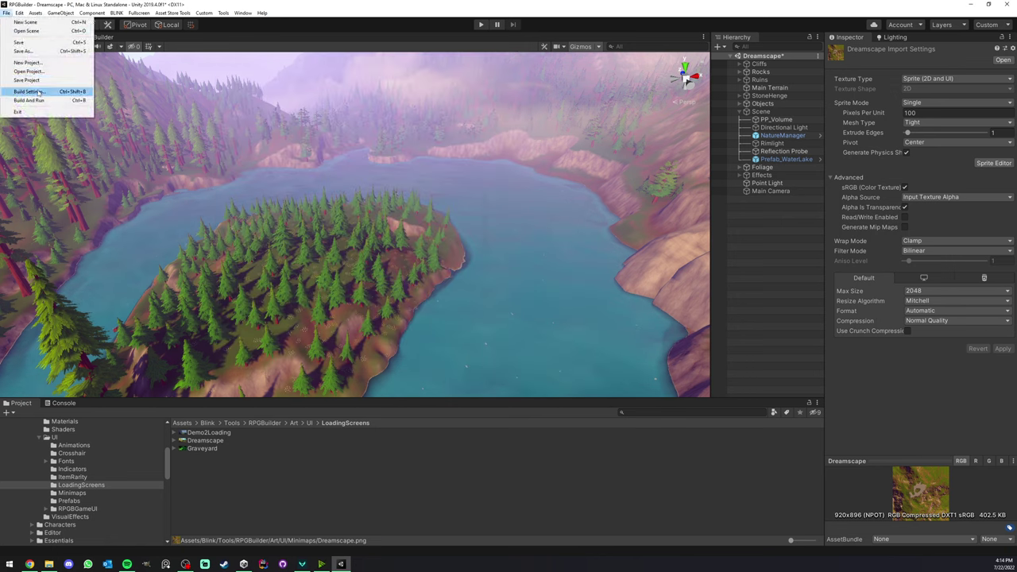
pyautogui.click(28, 91)
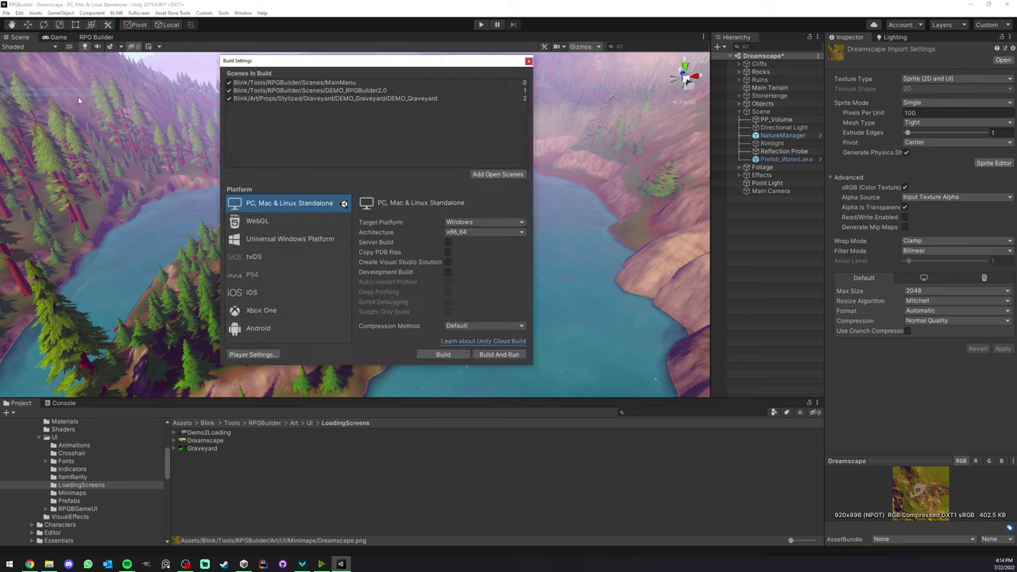
pyautogui.click(493, 175)
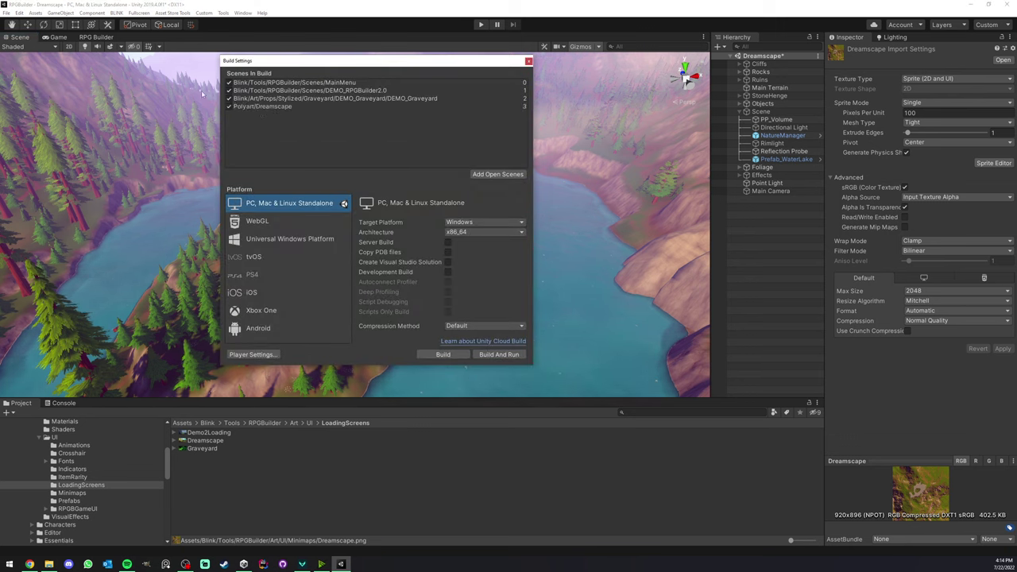
# Remove Dreamscape from the scenes in build and re-add it using the scene asset in the Polyart folder.
pyautogui.click(258, 107)
pyautogui.press('Delete')
pyautogui.scroll(-10, 70, 502)
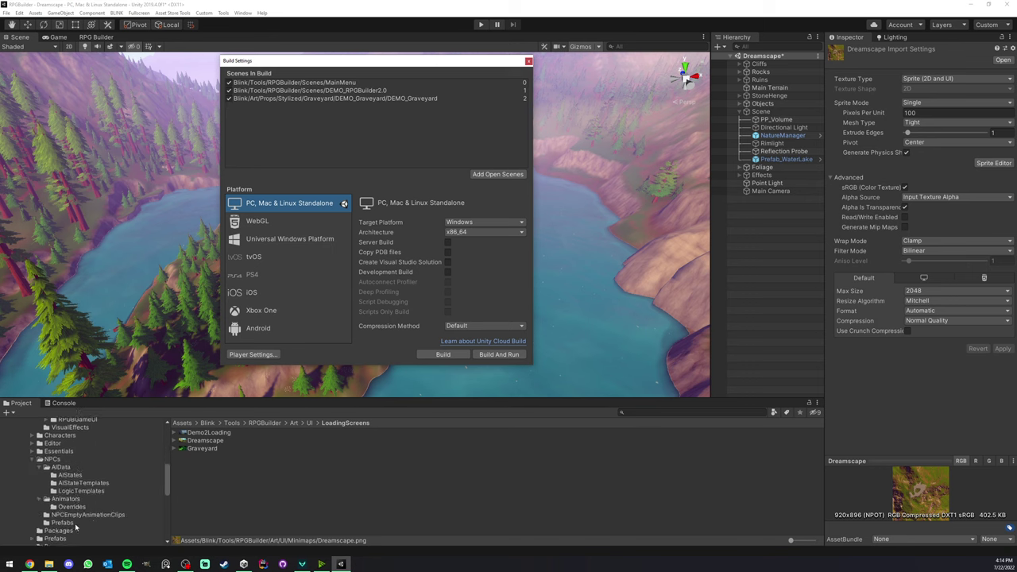
pyautogui.scroll(-1, 70, 502)
pyautogui.click(43, 516)
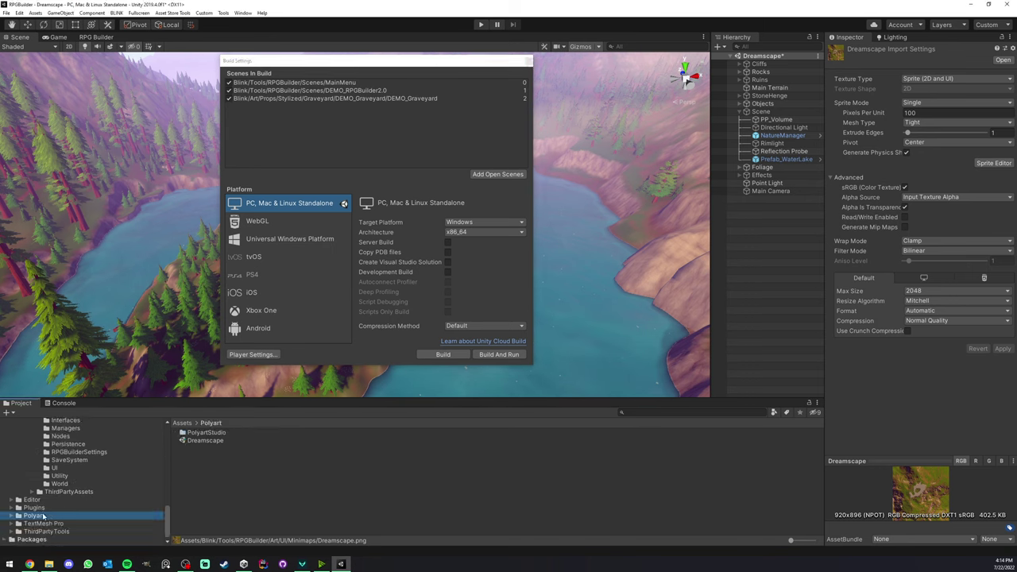
pyautogui.click(199, 441)
pyautogui.moveTo(197, 444); pyautogui.dragTo(341, 139)
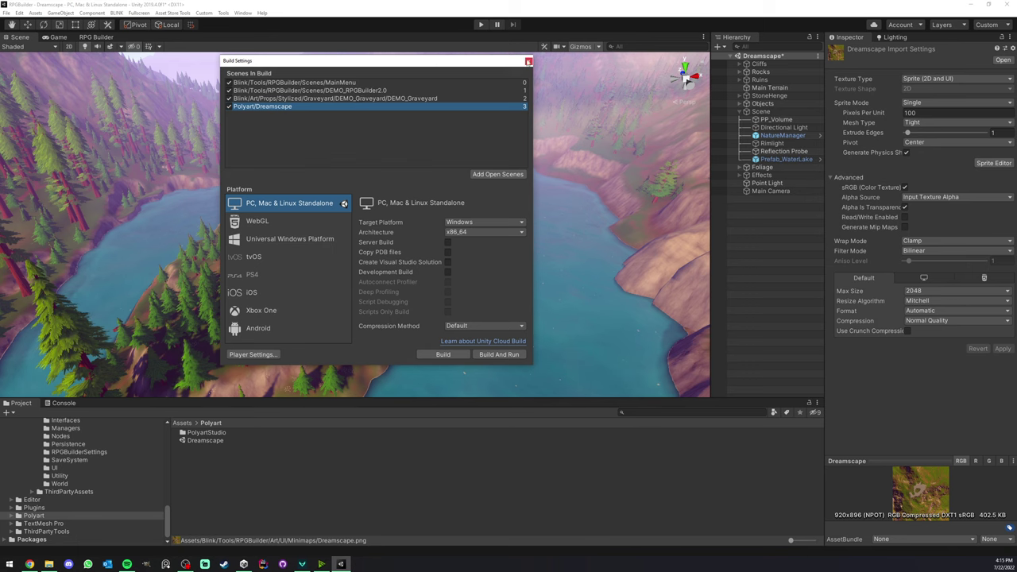
pyautogui.click(528, 61)
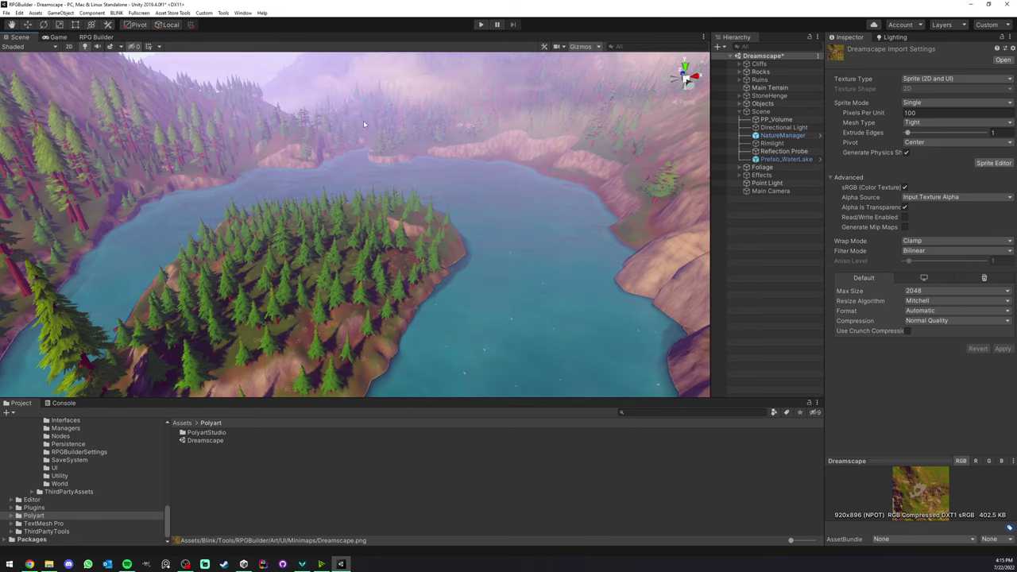
# Open the AI Navigation window and examine its Areas and Bake settings for the Dreamscape scene.
pyautogui.click(242, 12)
pyautogui.moveTo(282, 167)
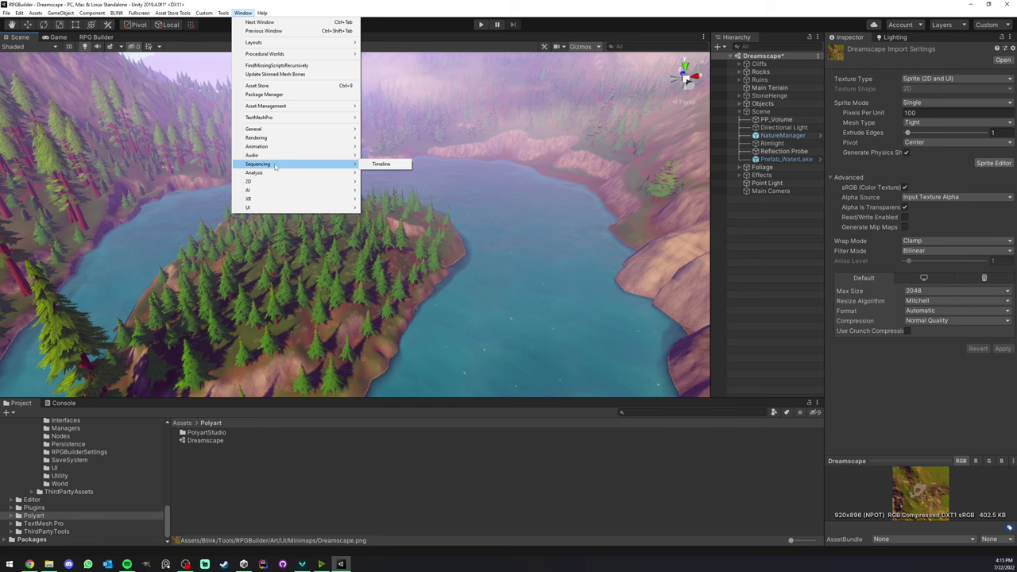
pyautogui.moveTo(253, 190)
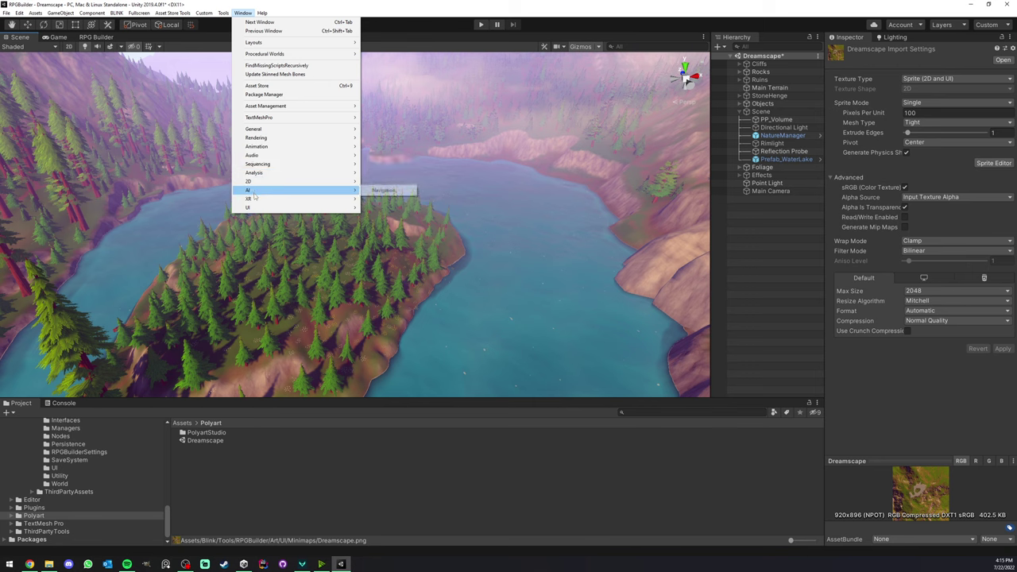
pyautogui.click(375, 191)
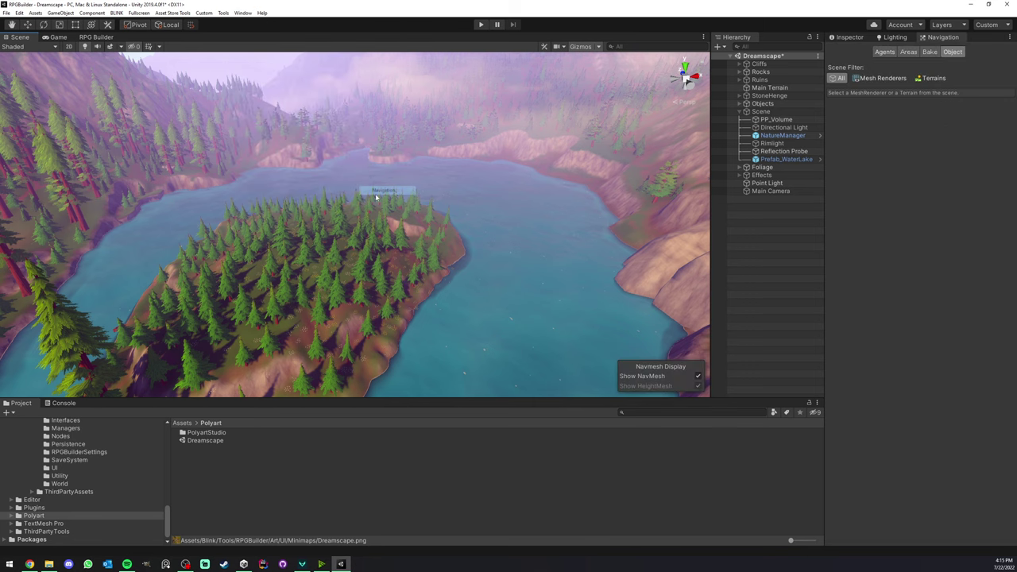
pyautogui.click(908, 52)
pyautogui.click(930, 52)
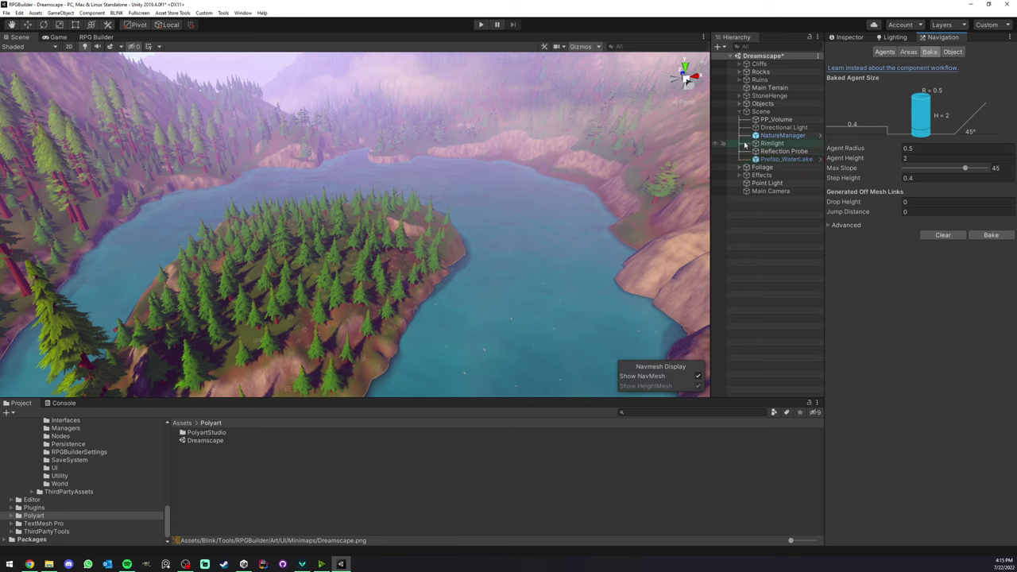
pyautogui.click(738, 112)
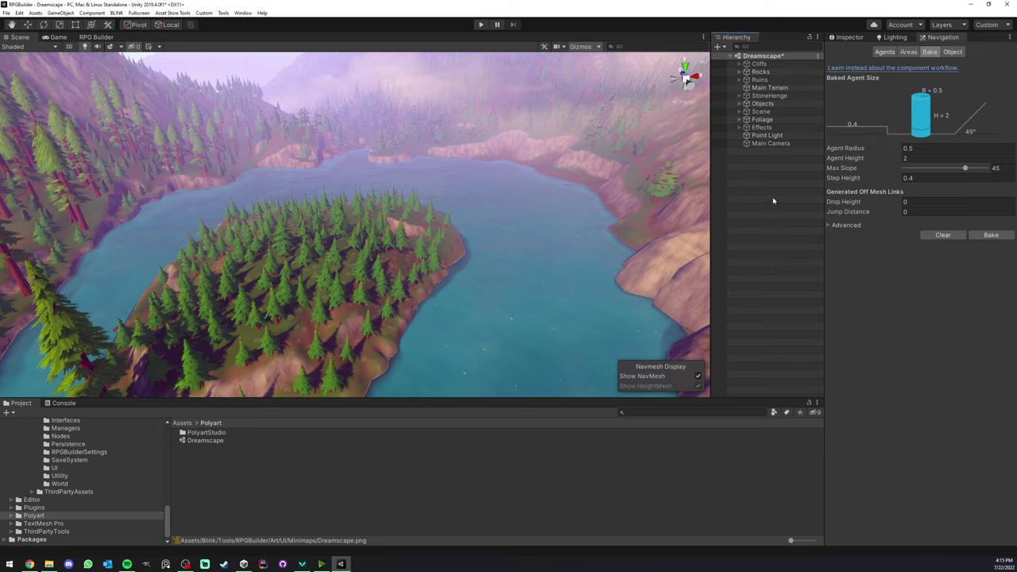
pyautogui.click(848, 39)
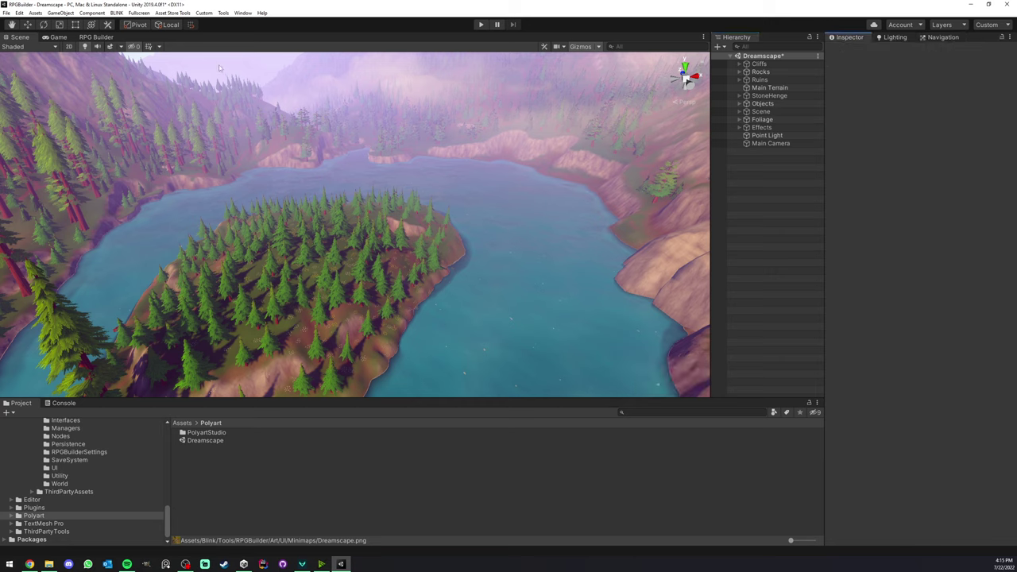
# Dock the Blink editor scene loader below the hierarchy and load the Main Menu scene, saving the Dreamscape scene's changes.
pyautogui.click(116, 13)
pyautogui.click(133, 33)
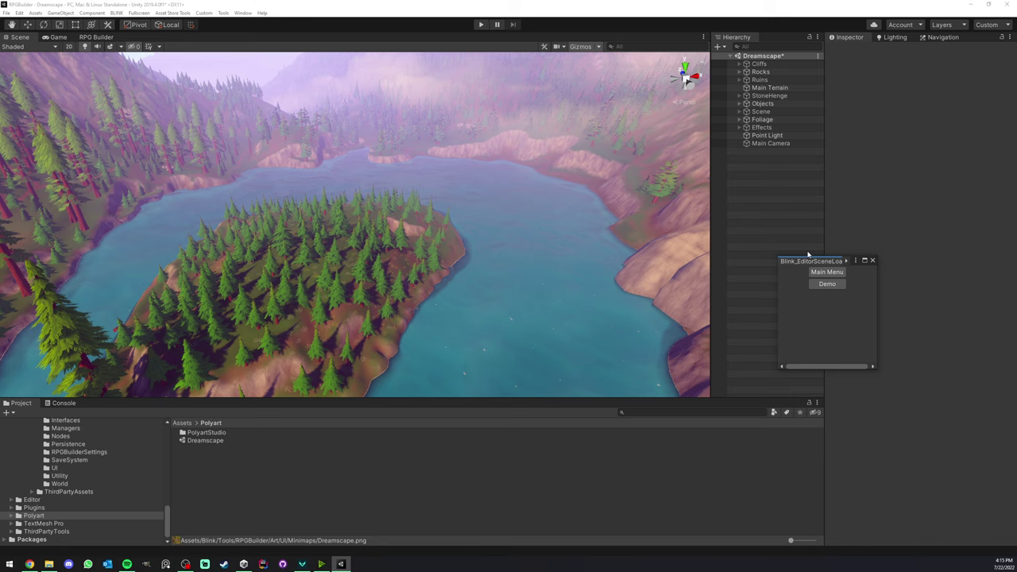
pyautogui.moveTo(810, 263); pyautogui.dragTo(754, 357)
pyautogui.click(766, 292)
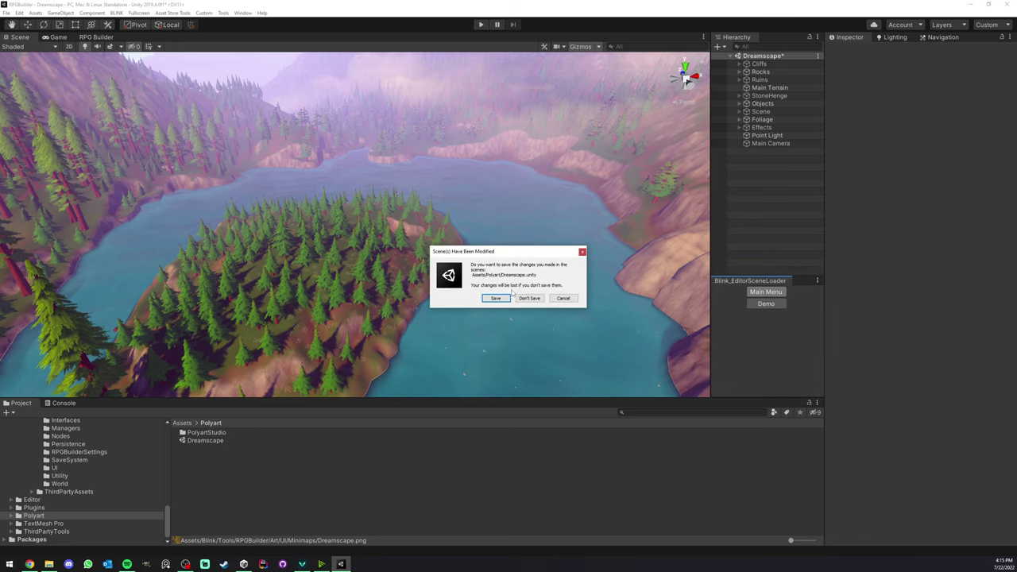
pyautogui.click(496, 298)
pyautogui.moveTo(762, 276); pyautogui.dragTo(762, 338)
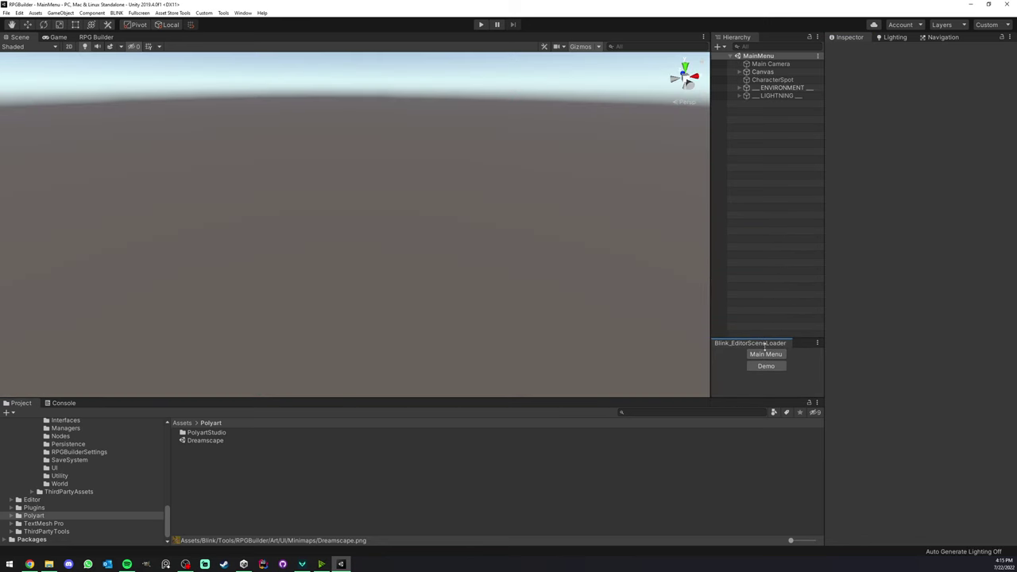
# Play the game, create a new Human Warrior character named 4096, and enter the Dreamscape scene.
pyautogui.click(58, 38)
pyautogui.click(481, 24)
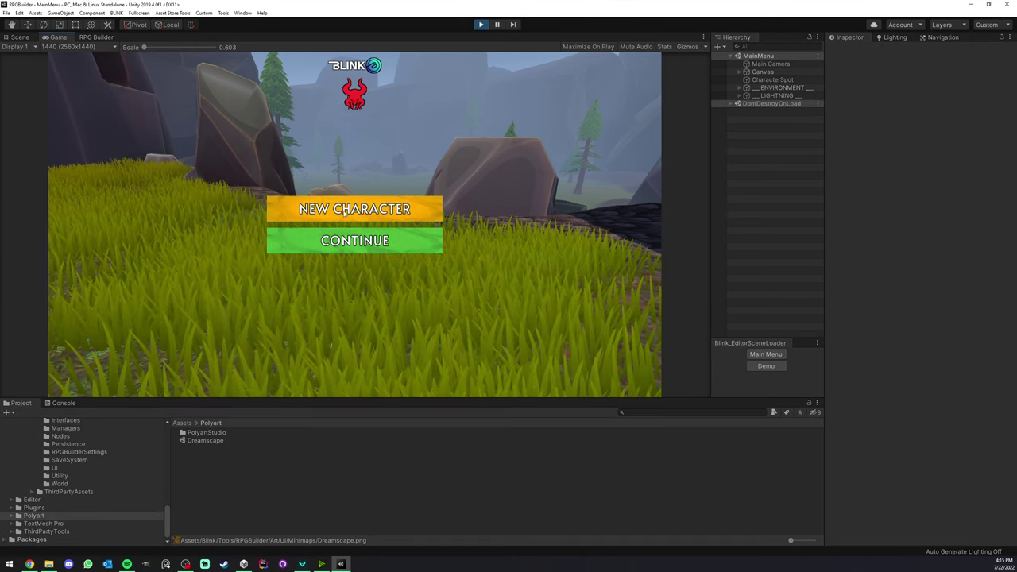
pyautogui.click(350, 210)
pyautogui.click(371, 380)
pyautogui.write('4096')
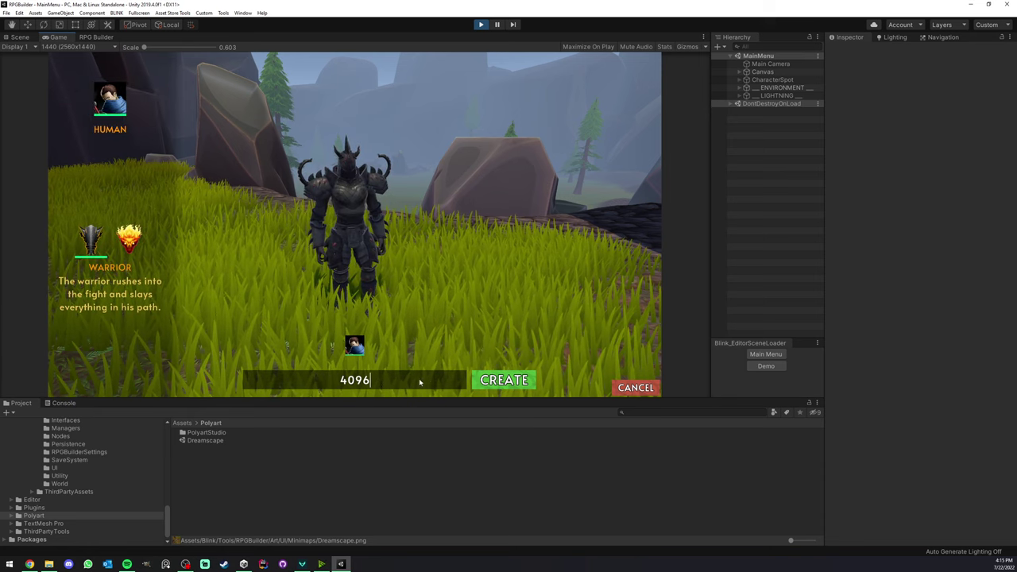
pyautogui.click(515, 382)
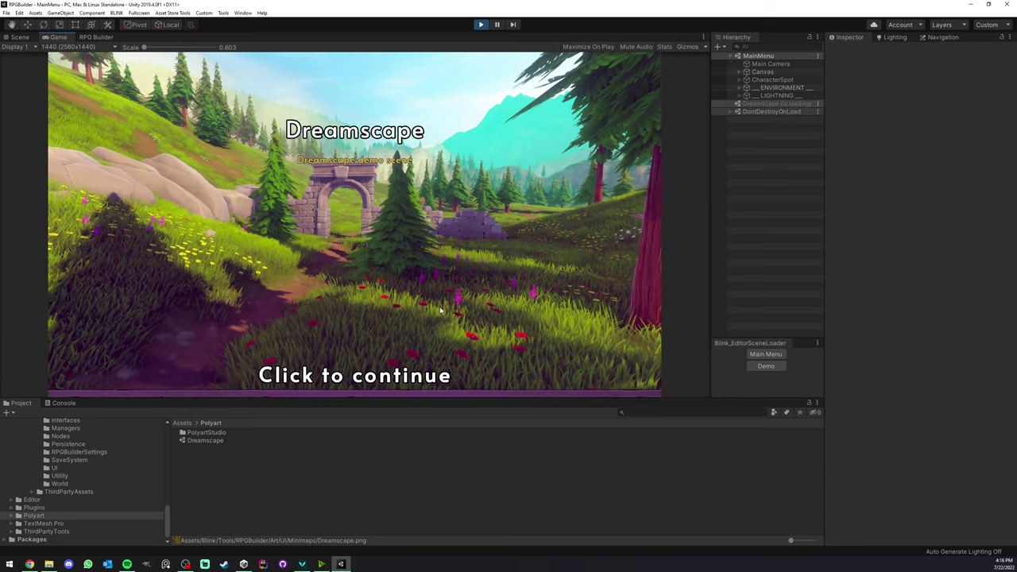
pyautogui.click(397, 306)
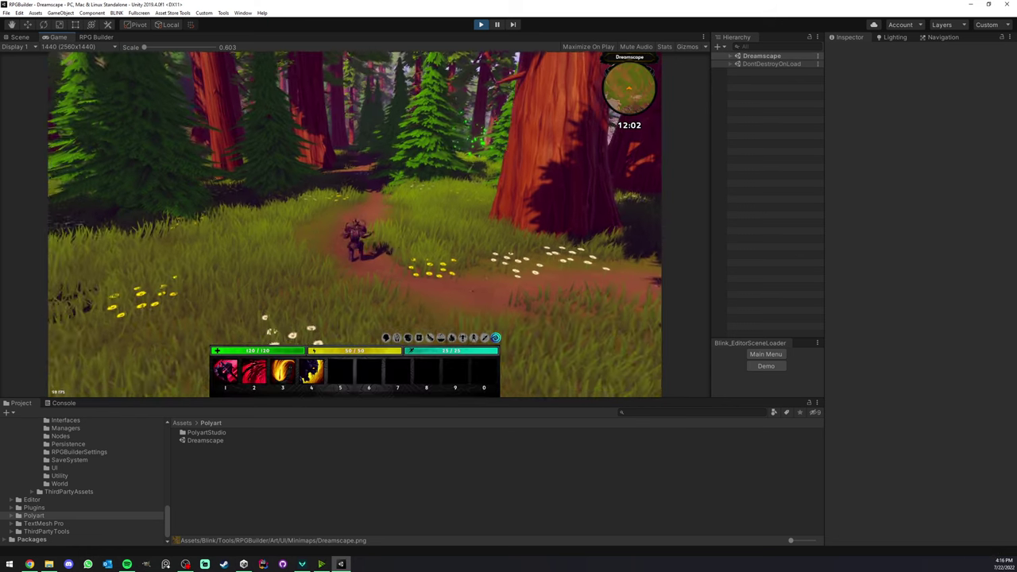
# Maximize the Game view and run the character through the forest to check movement in Dreamscape.
pyautogui.rightClick(58, 37)
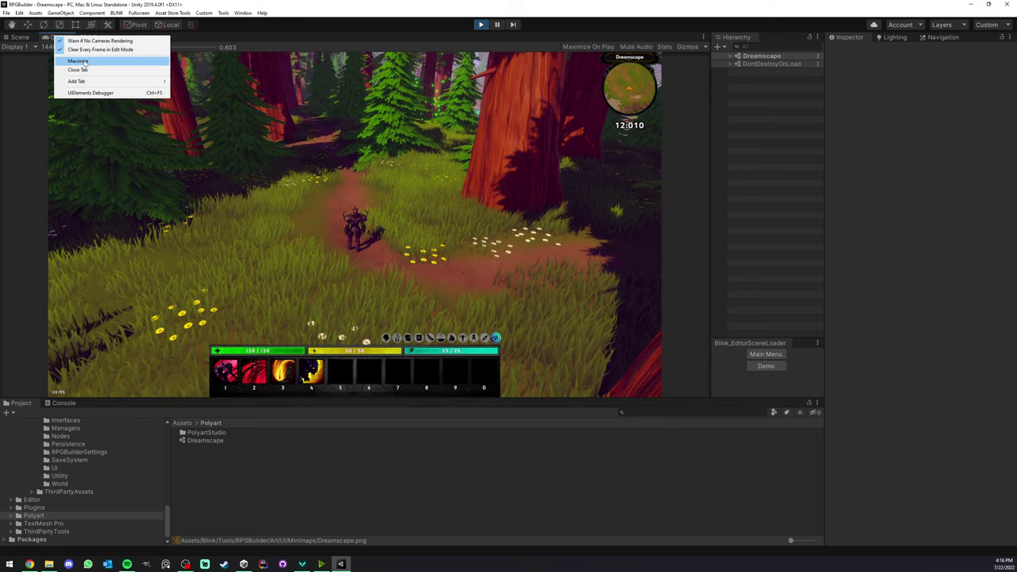
pyautogui.click(87, 41)
pyautogui.press('w')
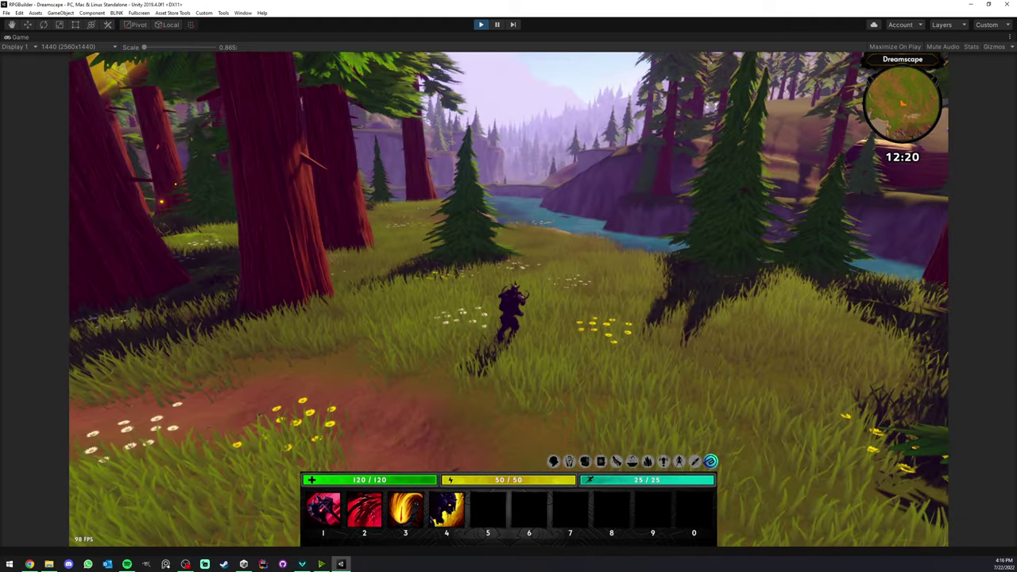
pyautogui.press('w')
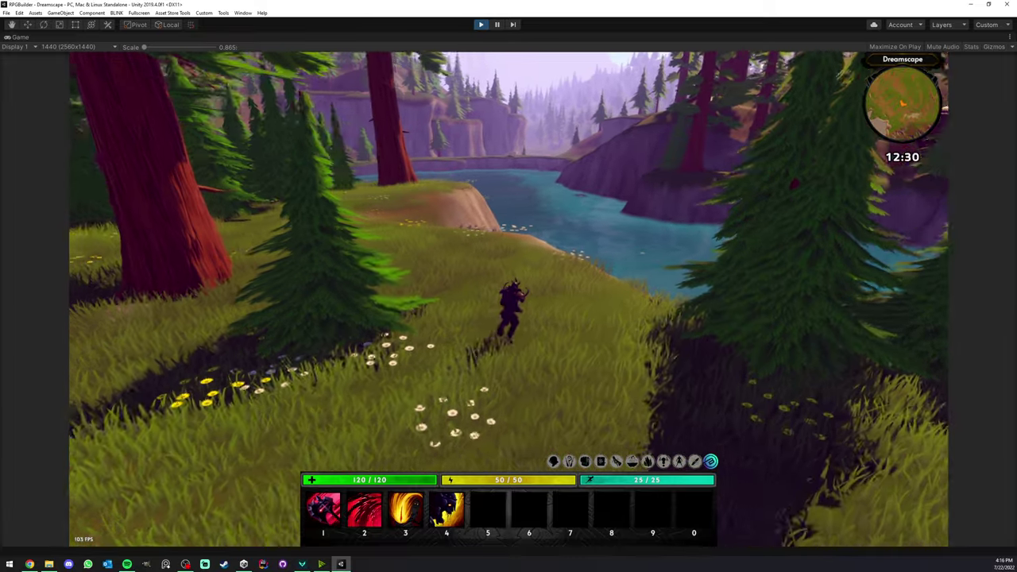
pyautogui.press('w')
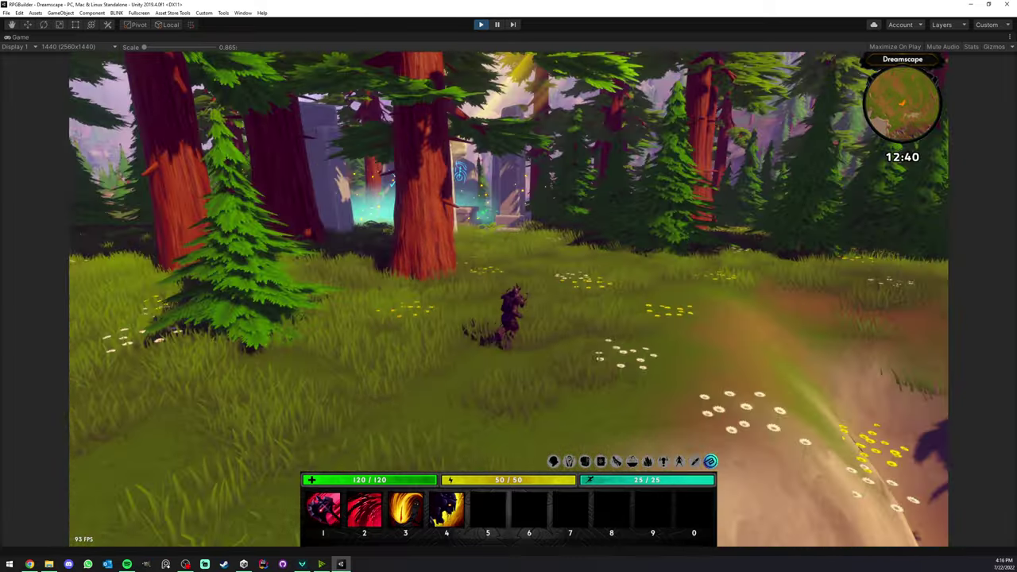
pyautogui.press('w')
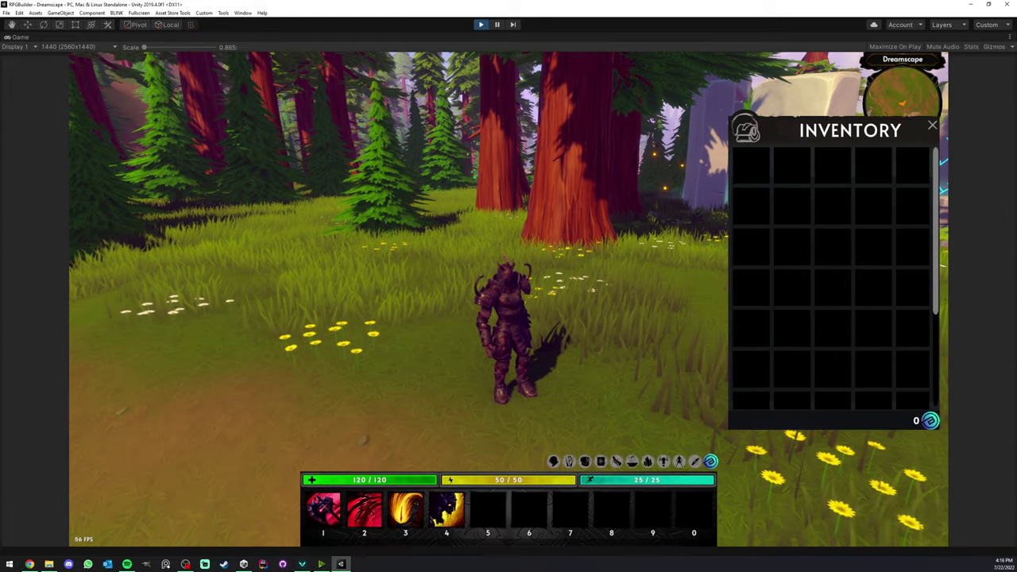
# Get gear from the developer panel's item list and equip it on the character.
pyautogui.click(708, 459)
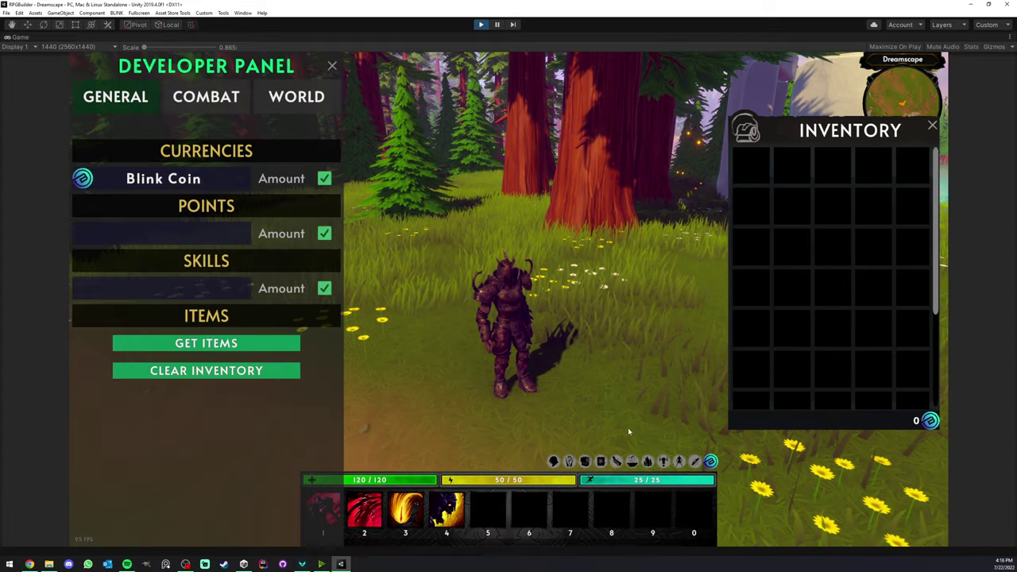
pyautogui.click(241, 343)
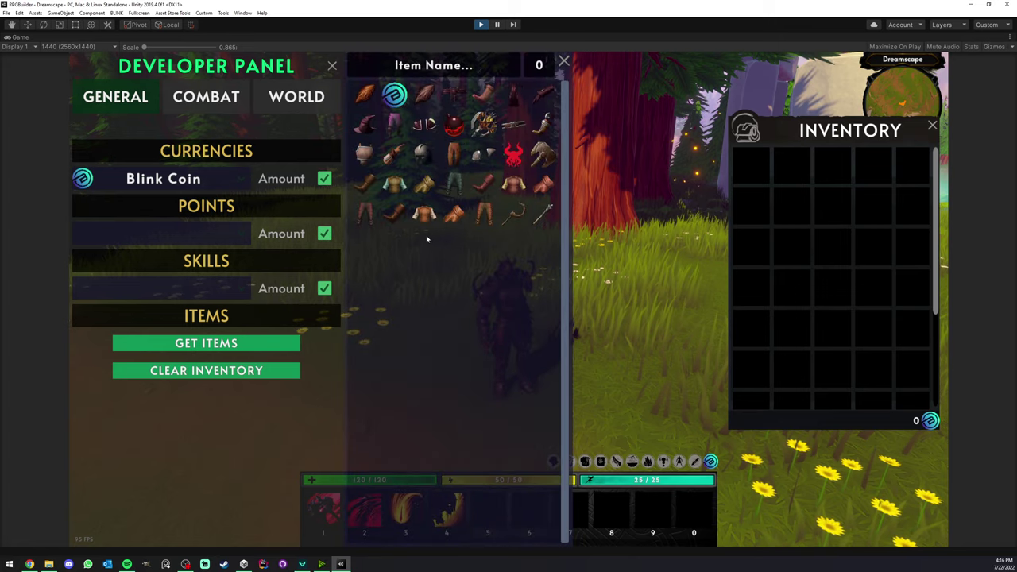
pyautogui.click(333, 66)
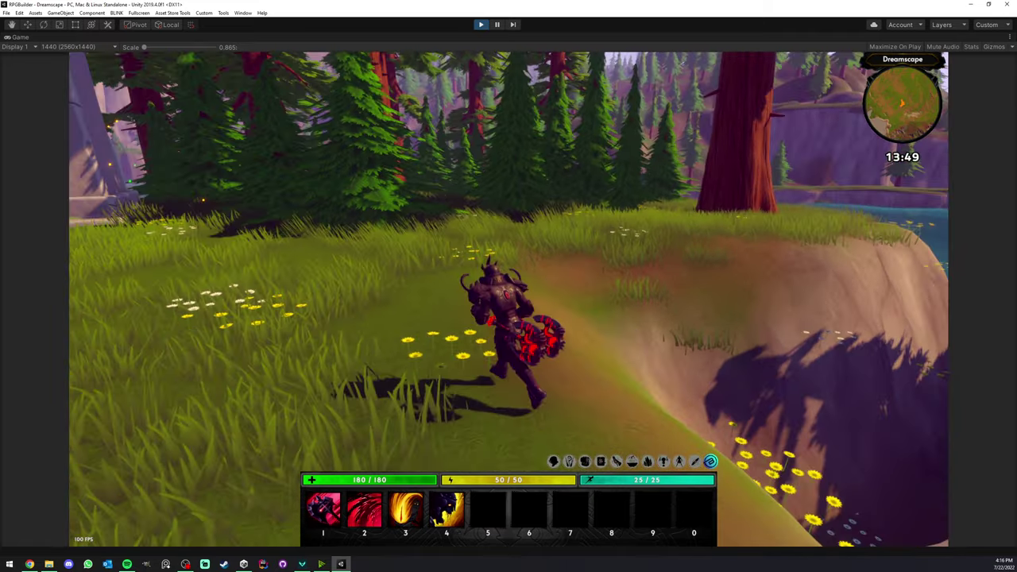
# Run the equipped character along the lakeside and around the stone ruins to examine the Dreamscape level in play.
pyautogui.press('w')
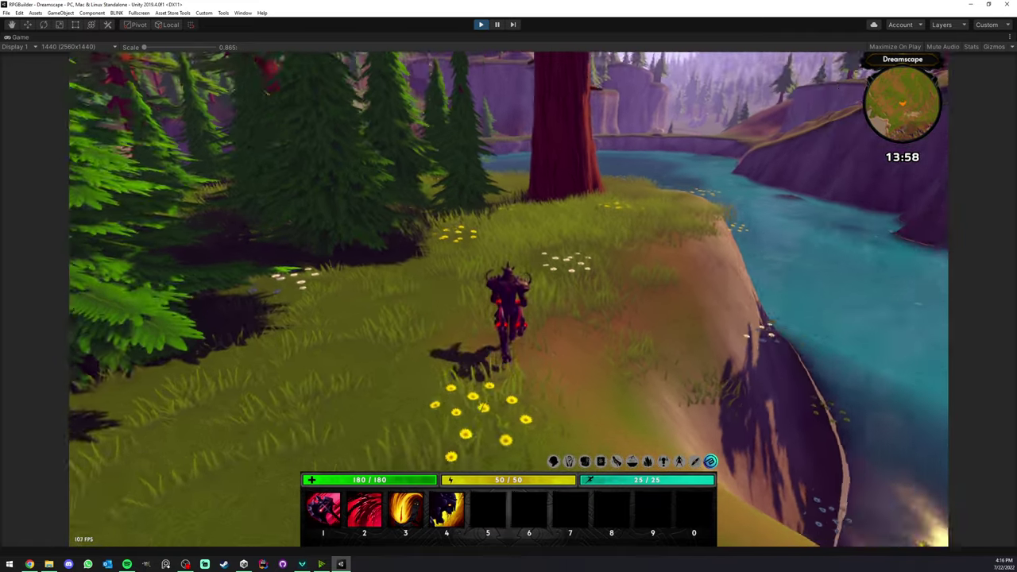
pyautogui.press('w')
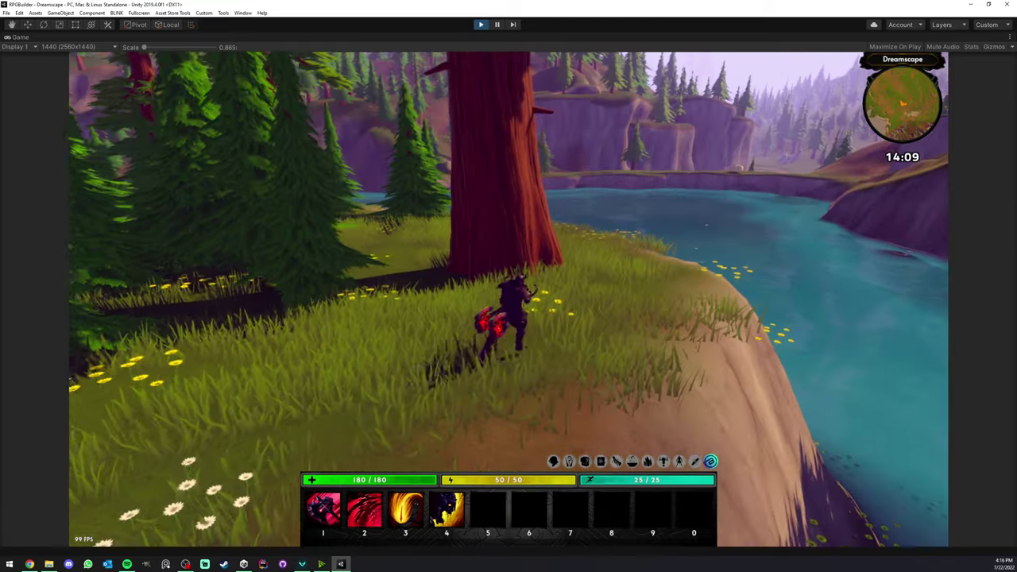
pyautogui.press('w')
pyautogui.press('1')
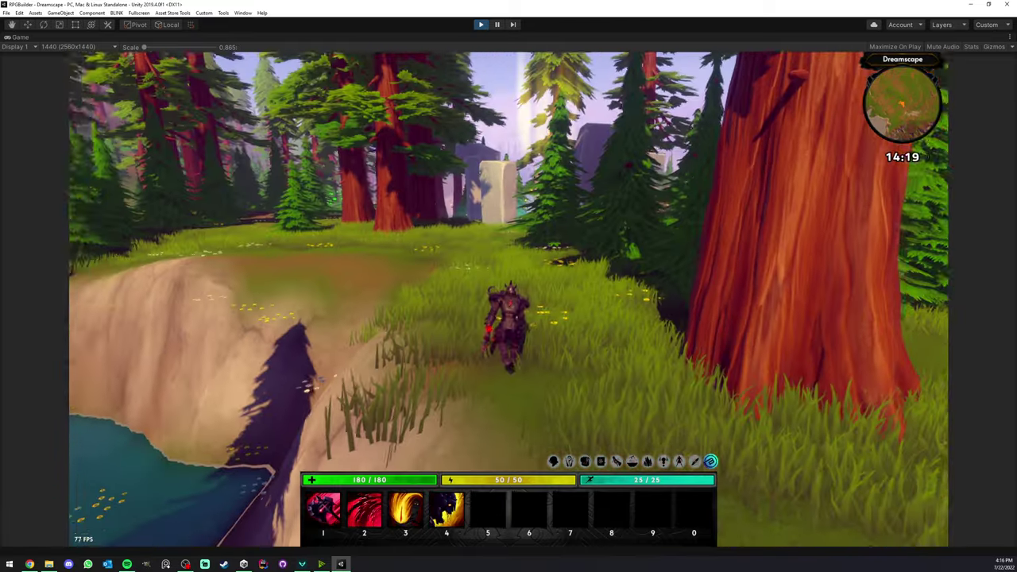
pyautogui.press('w')
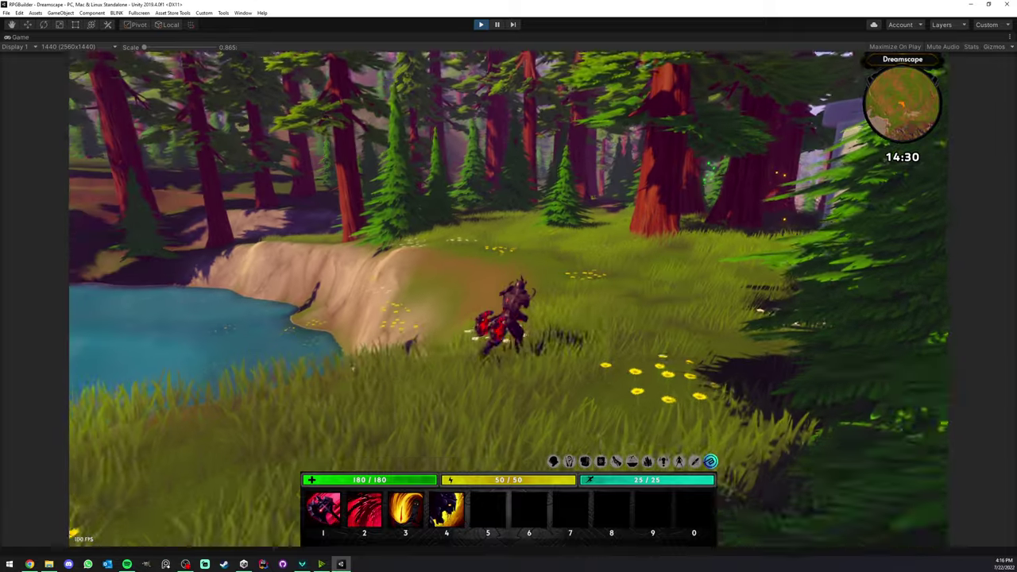
pyautogui.press('w')
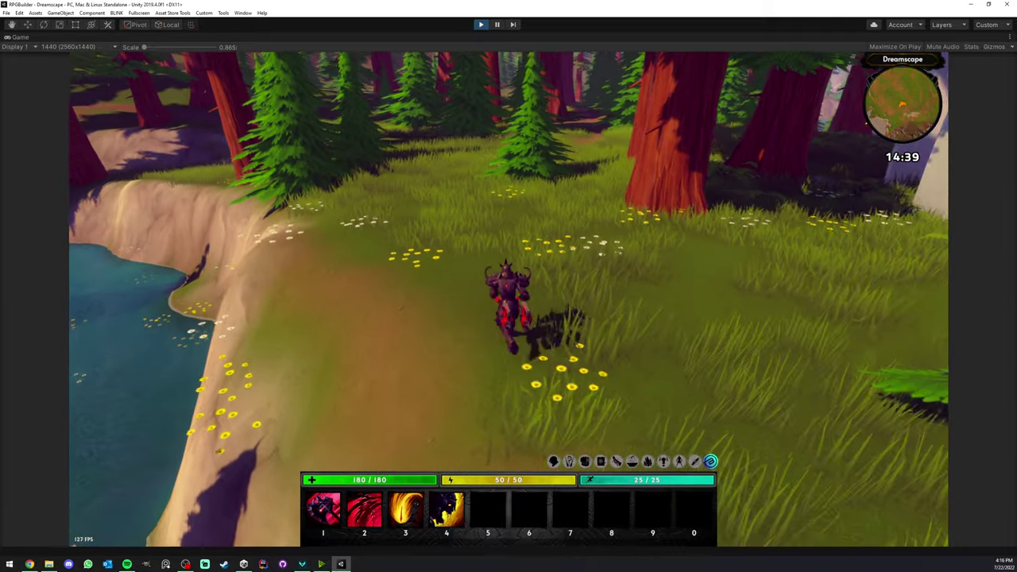
pyautogui.press('w')
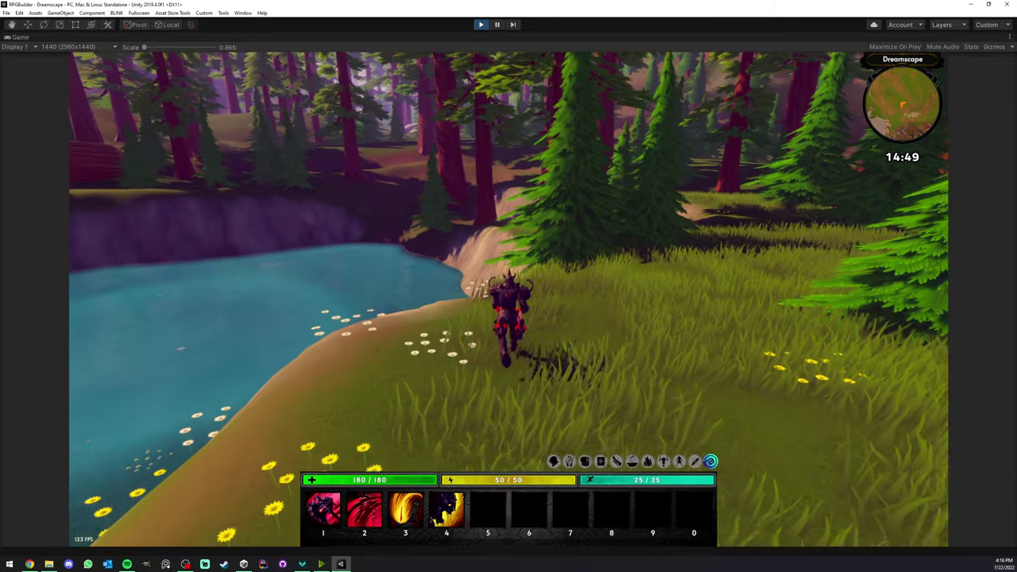
pyautogui.press('w')
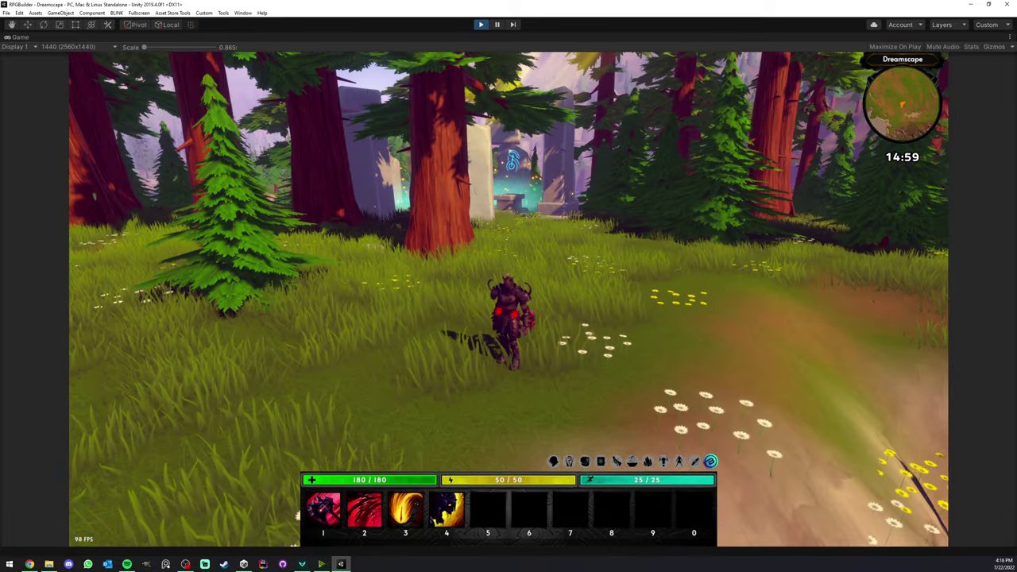
pyautogui.press('w')
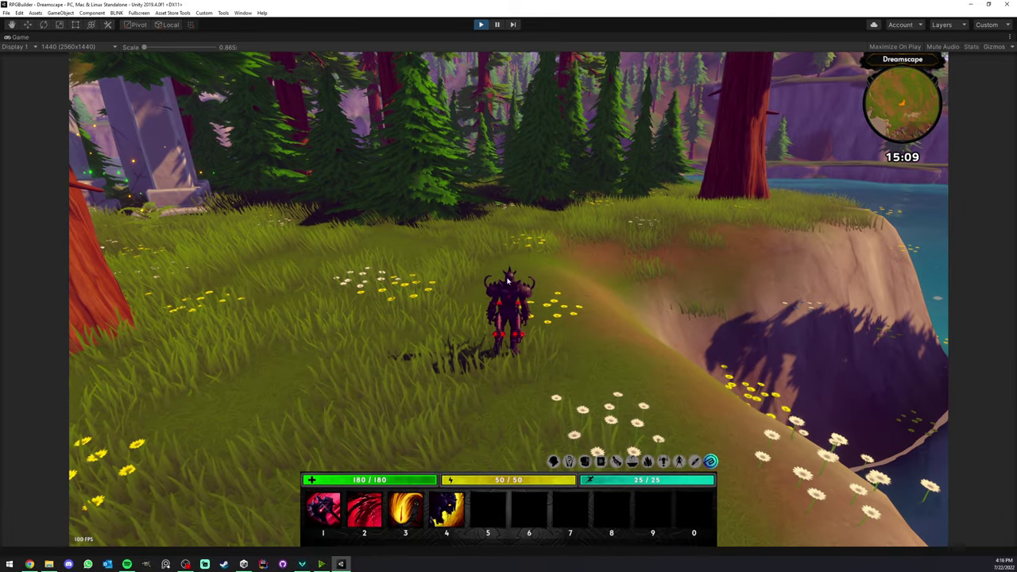
pyautogui.moveTo(507, 281); pyautogui.dragTo(533, 270, button='right')
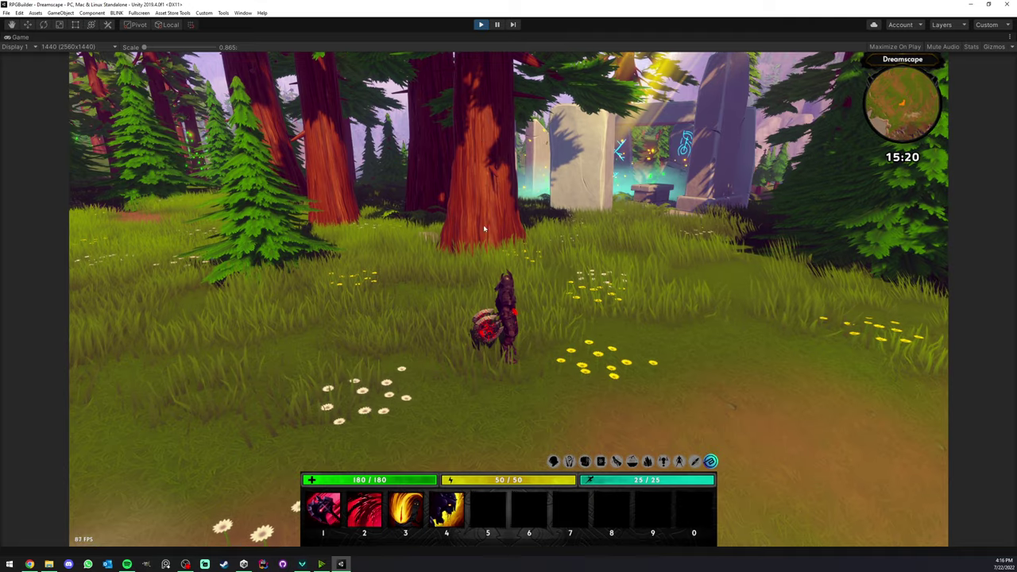
pyautogui.moveTo(493, 242); pyautogui.dragTo(507, 302, button='right')
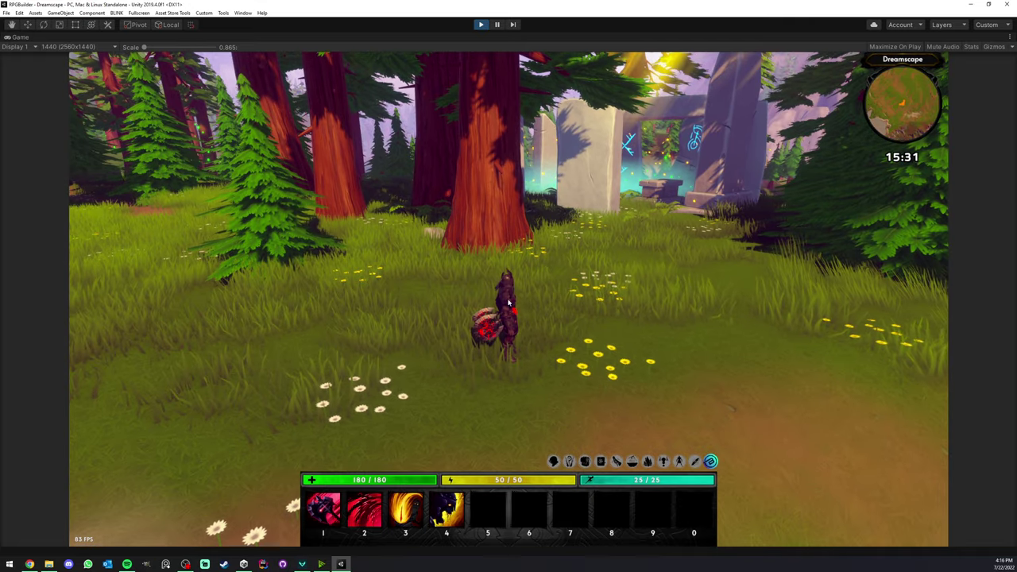
# Run the character from the stone ruins past the pines to the grassy lakeshore to examine the level.
pyautogui.moveTo(490, 236); pyautogui.dragTo(211, 253, button='right')
pyautogui.press('w')
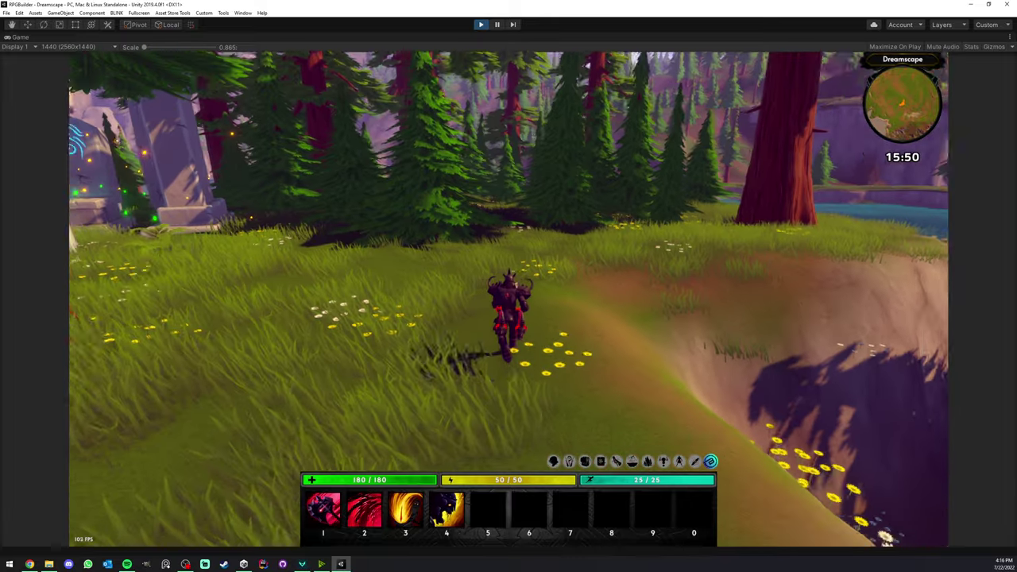
pyautogui.press('d')
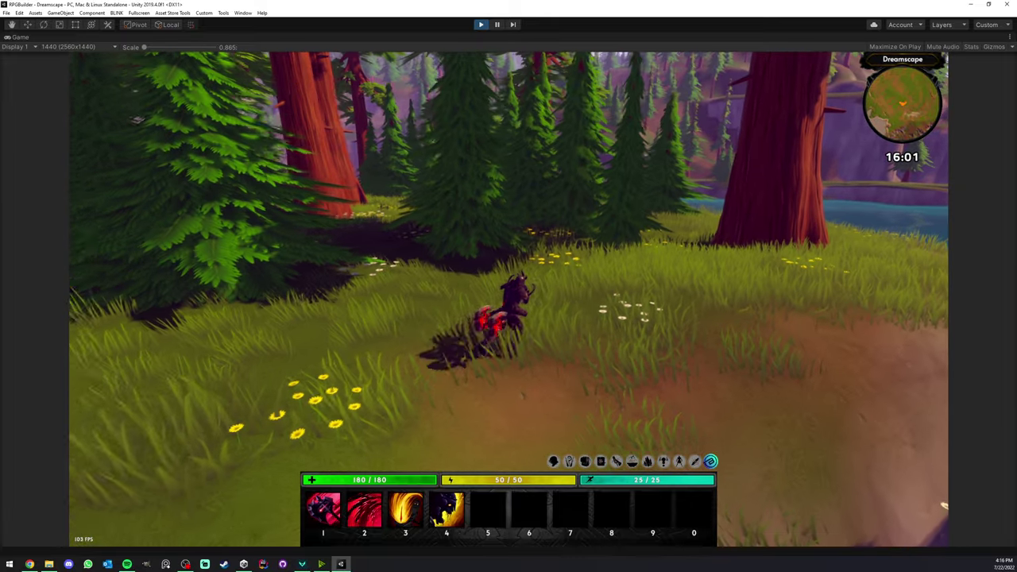
pyautogui.press('w')
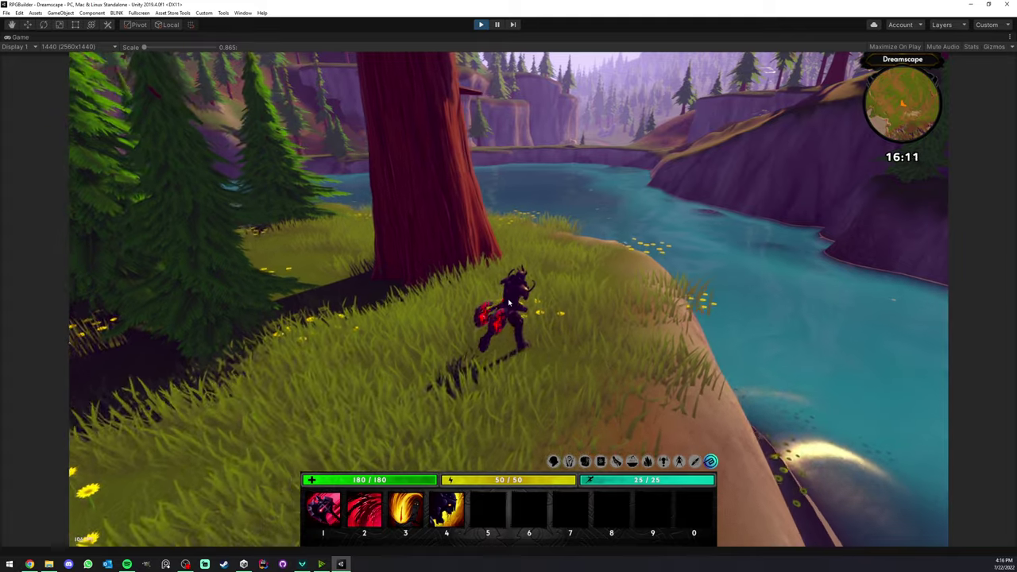
pyautogui.press('w')
# Restore the Game view's size, maximize the RPG Builder window, and review the Dreamscape game scene's settings down to its minimap image.
pyautogui.rightClick(36, 38)
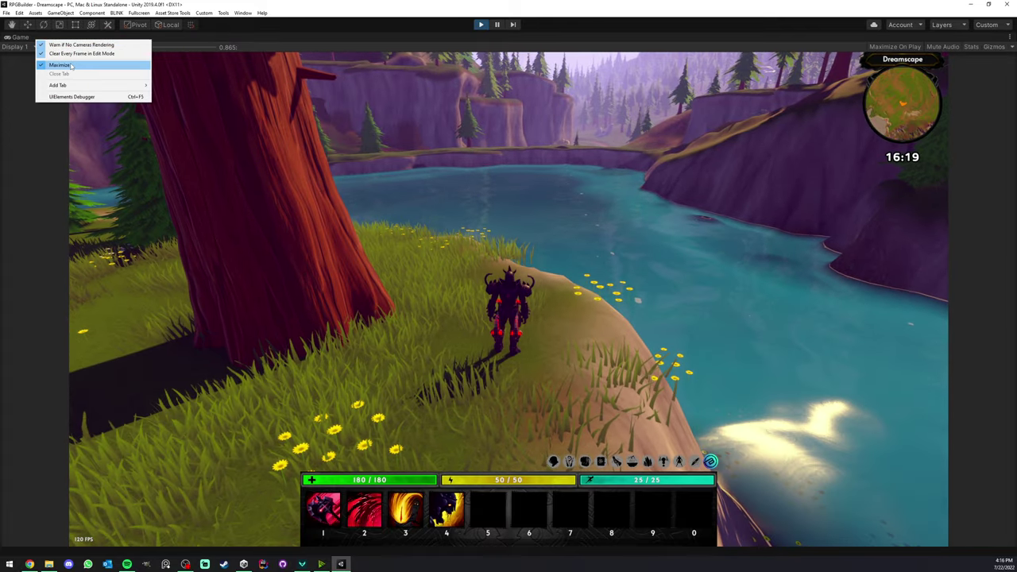
pyautogui.click(70, 65)
pyautogui.click(95, 37)
pyautogui.rightClick(95, 38)
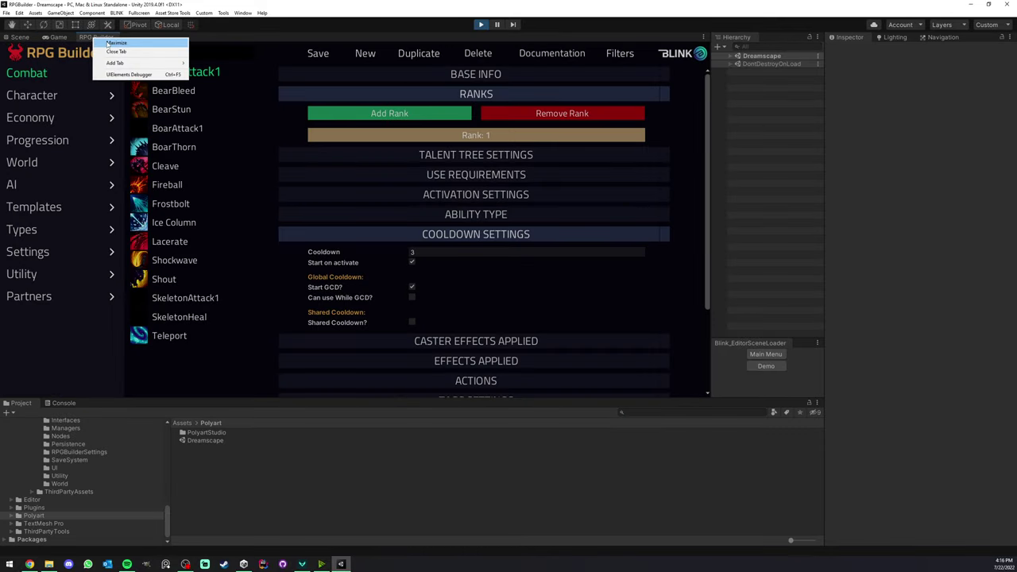
pyautogui.click(111, 43)
pyautogui.click(24, 170)
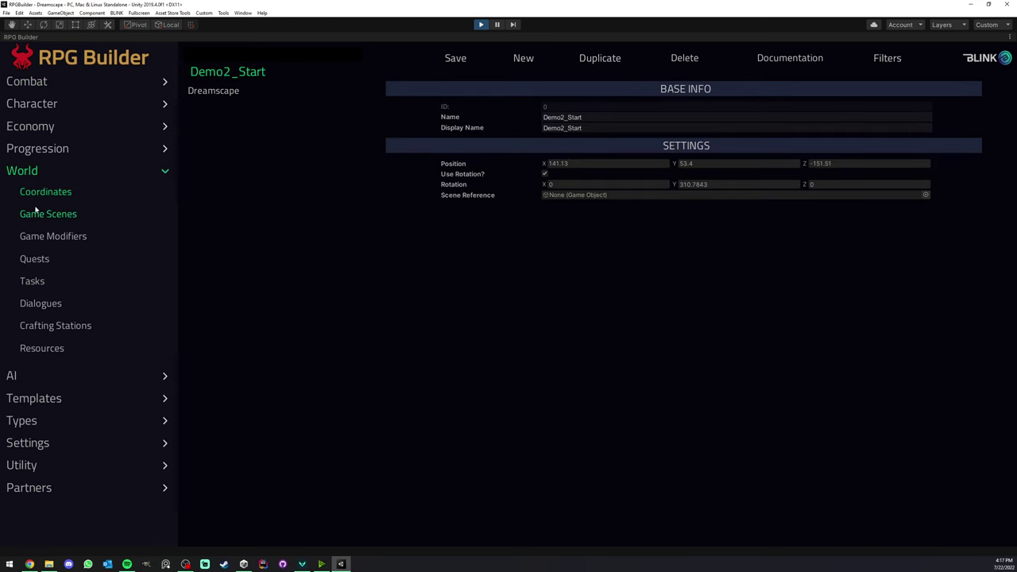
pyautogui.click(37, 212)
pyautogui.click(246, 92)
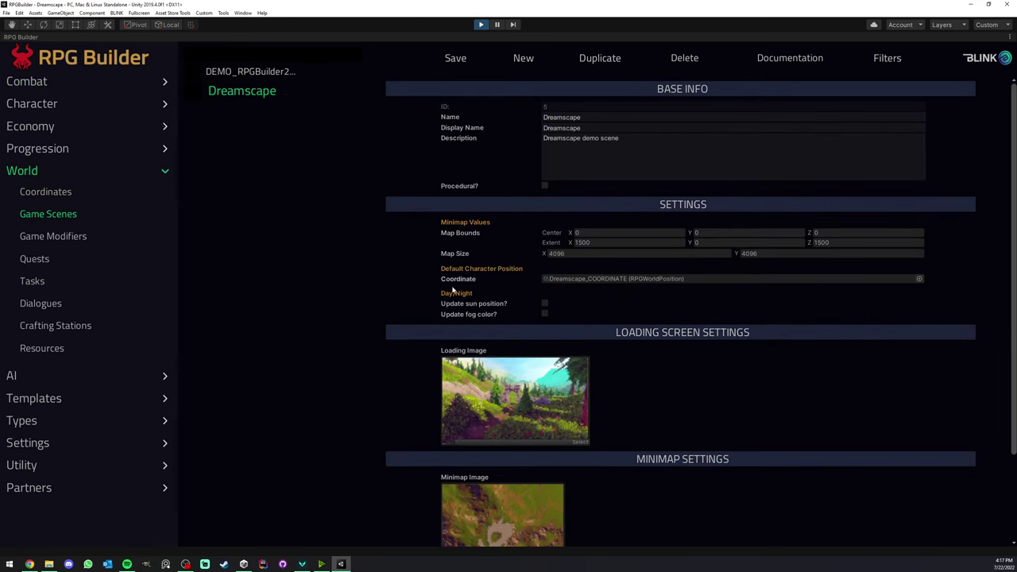
pyautogui.scroll(-3, 537, 310)
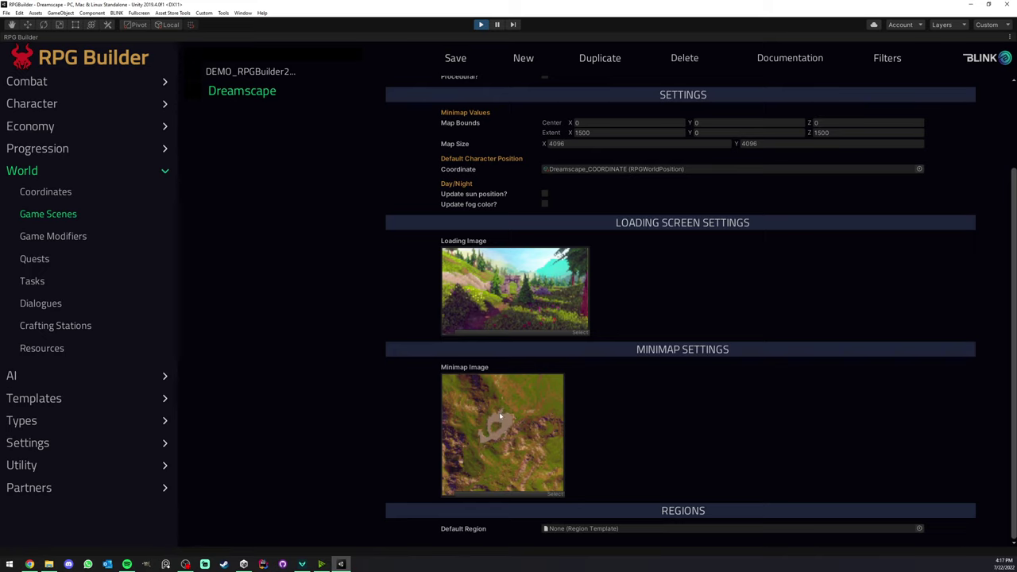
# Restore the RPG Builder window's size and show the whole Dreamscape terrain from the top in the Scene view with fog turned off.
pyautogui.rightClick(51, 37)
pyautogui.click(64, 43)
pyautogui.click(56, 37)
pyautogui.click(33, 38)
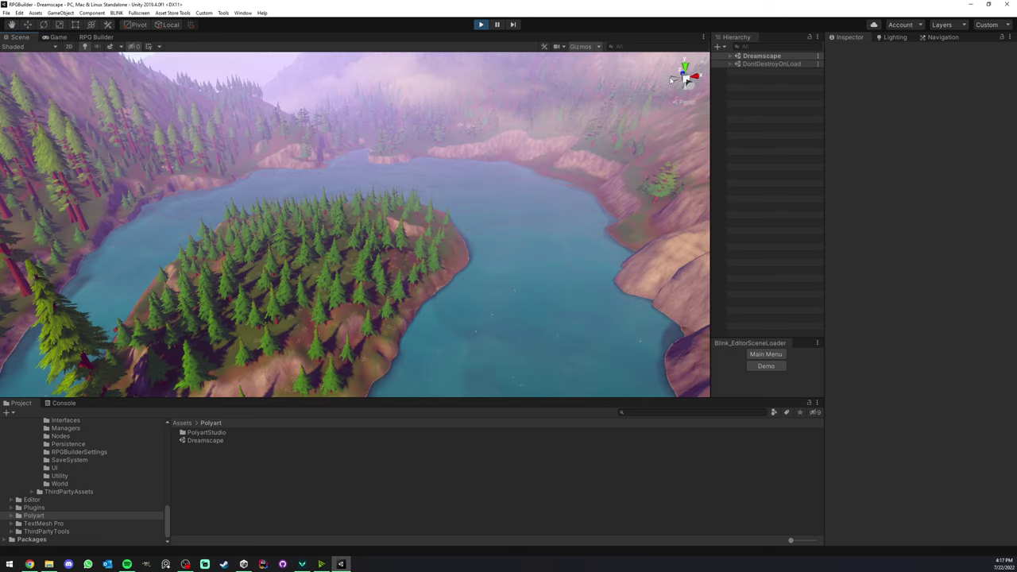
pyautogui.click(685, 63)
pyautogui.scroll(-3, 465, 185)
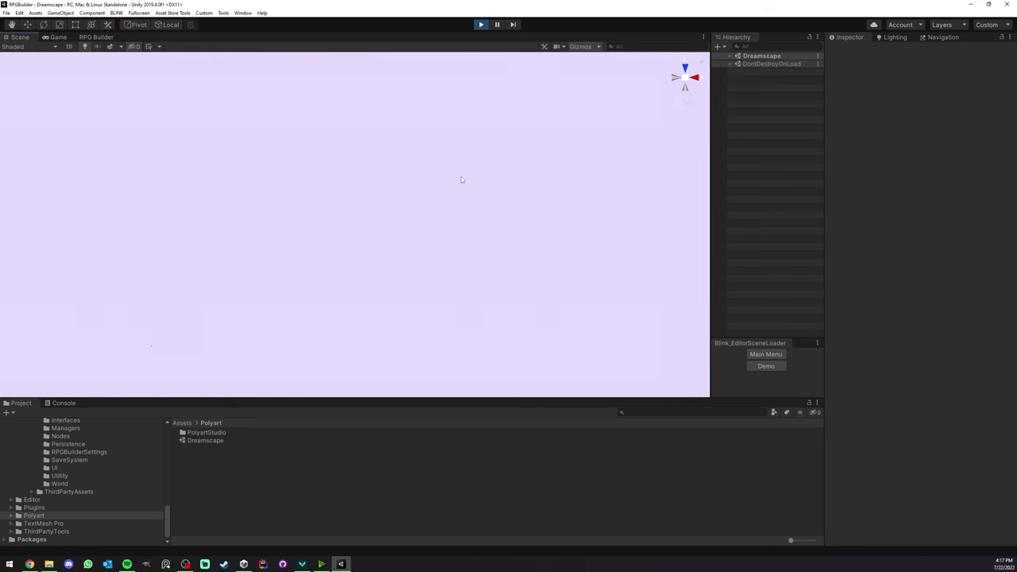
pyautogui.click(120, 47)
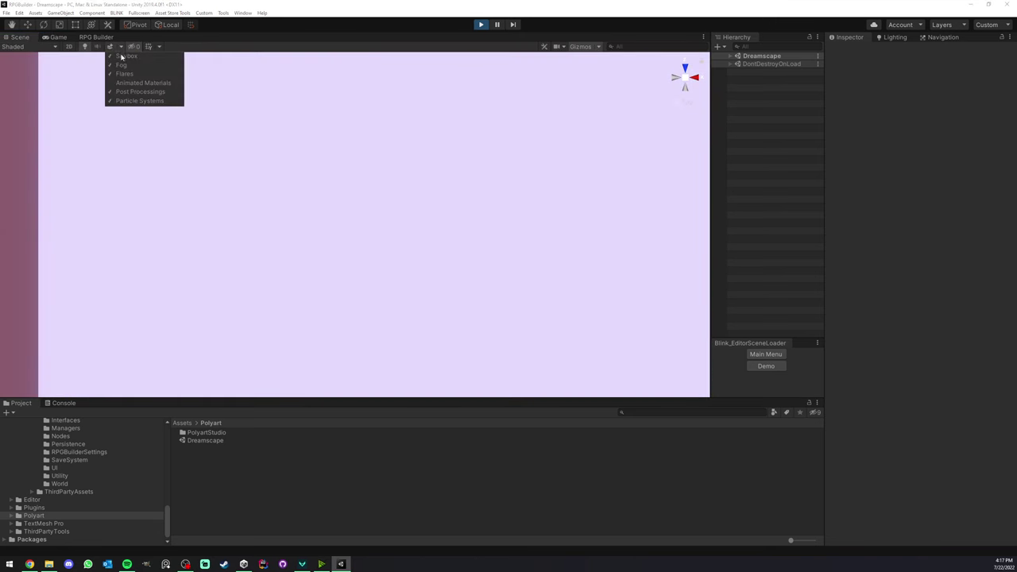
pyautogui.click(120, 66)
pyautogui.click(309, 131)
pyautogui.scroll(-15, 309, 133)
pyautogui.moveTo(310, 133); pyautogui.dragTo(292, 102, button='middle')
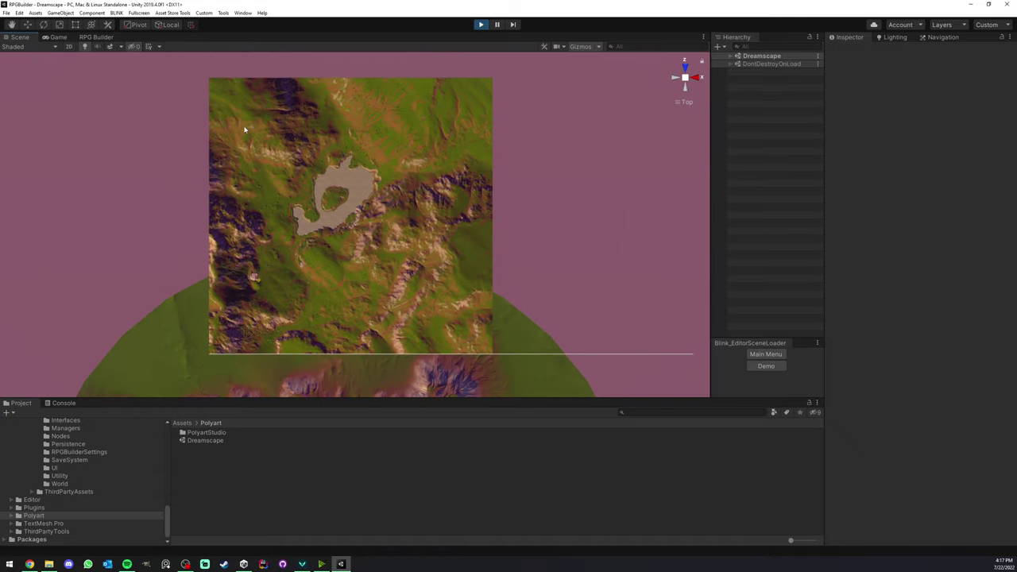
# Compare the in-game minimap with the top-down Scene view and inspect the Main Terrain object's settings.
pyautogui.click(60, 37)
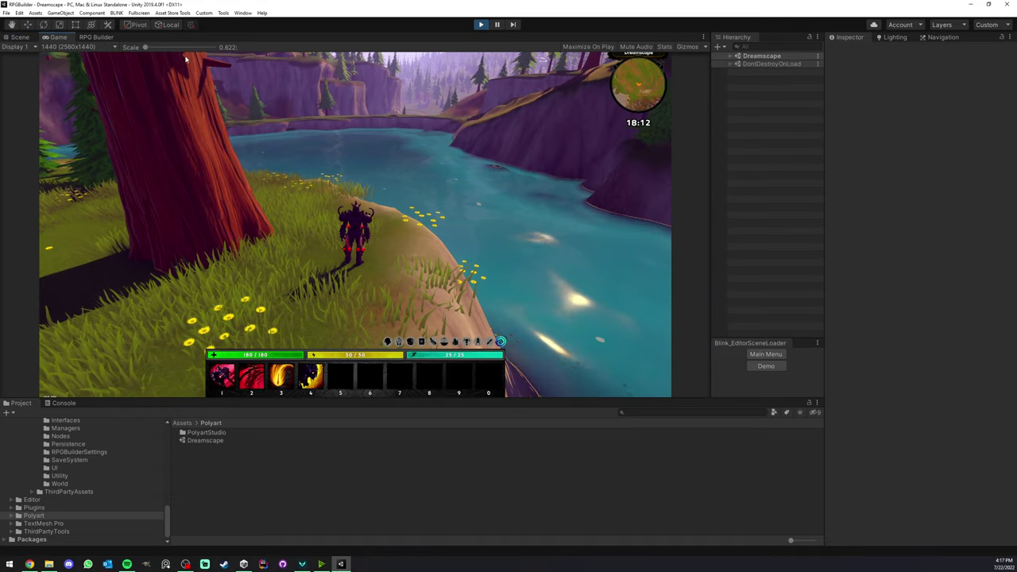
pyautogui.click(19, 37)
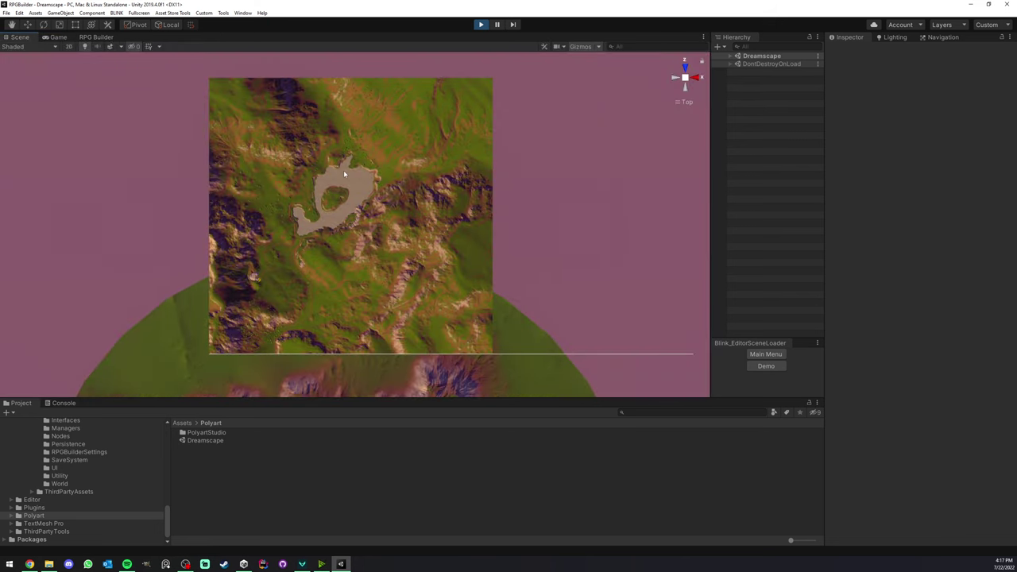
pyautogui.scroll(1, 507, 150)
pyautogui.click(729, 55)
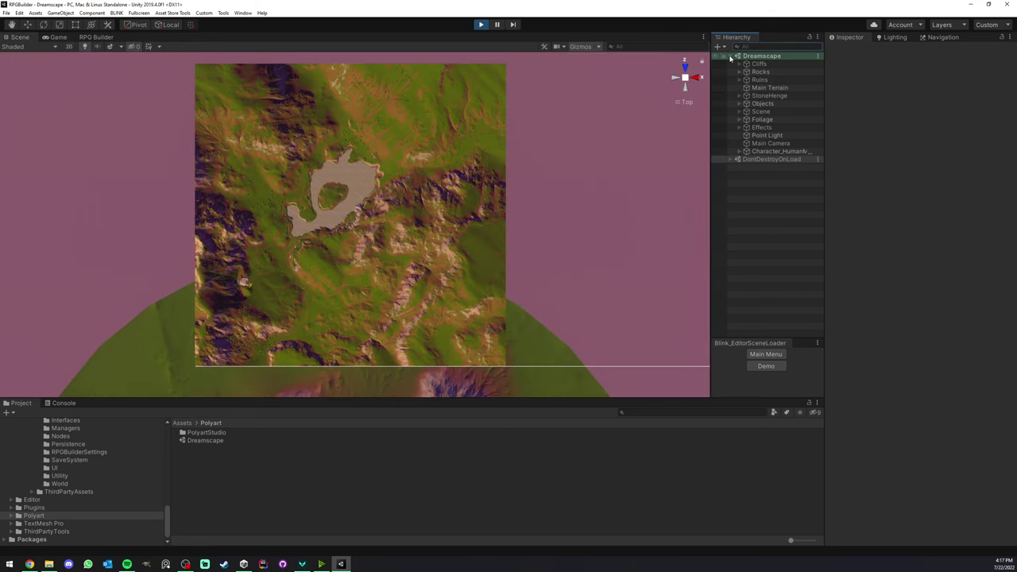
pyautogui.click(730, 56)
pyautogui.moveTo(308, 171); pyautogui.dragTo(317, 184, button='middle')
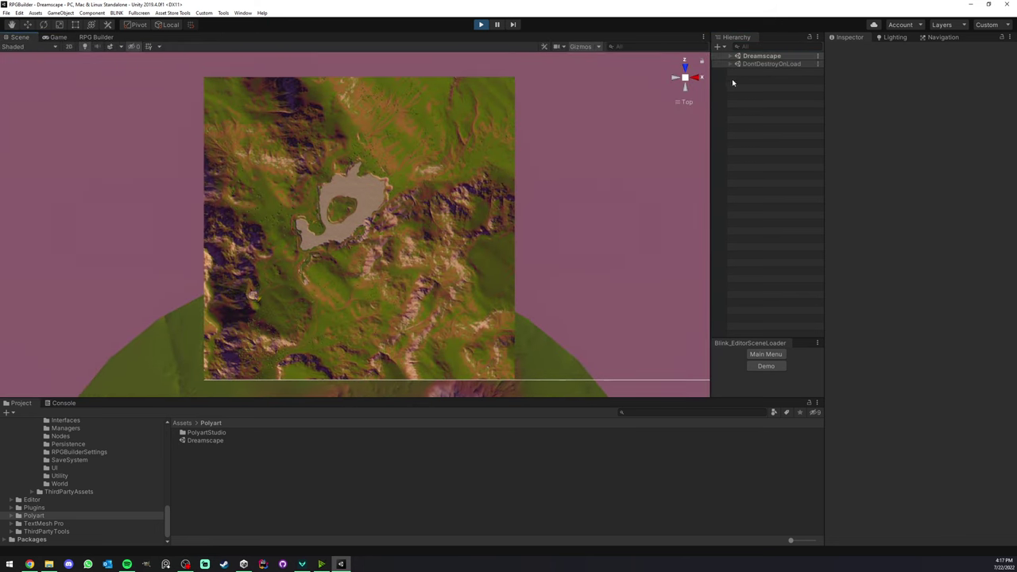
pyautogui.click(729, 56)
pyautogui.click(768, 88)
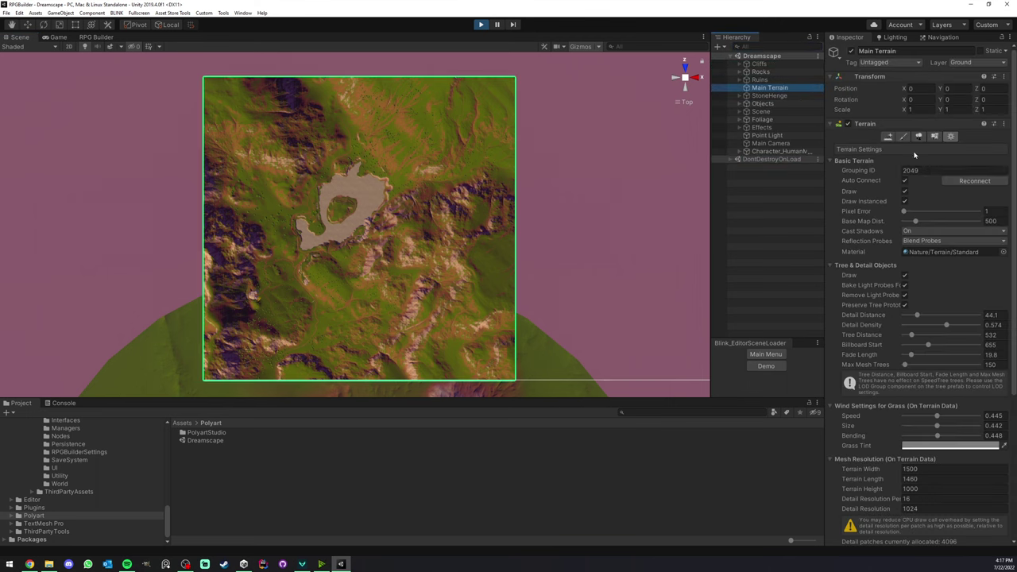
pyautogui.click(768, 96)
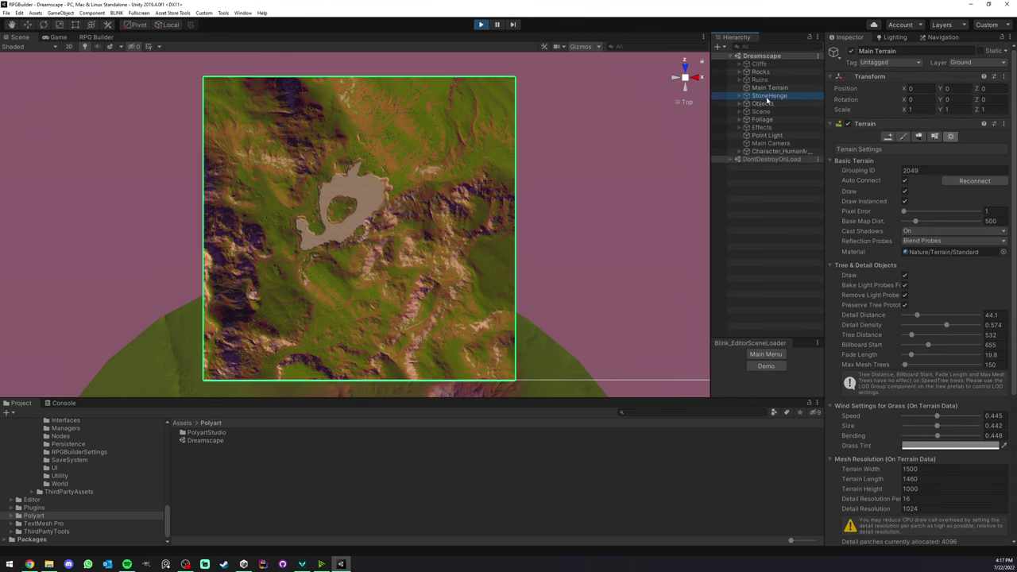
# Inspect the Main Camera's Camera component and its projection options without changing them, and clear the selection.
pyautogui.click(767, 145)
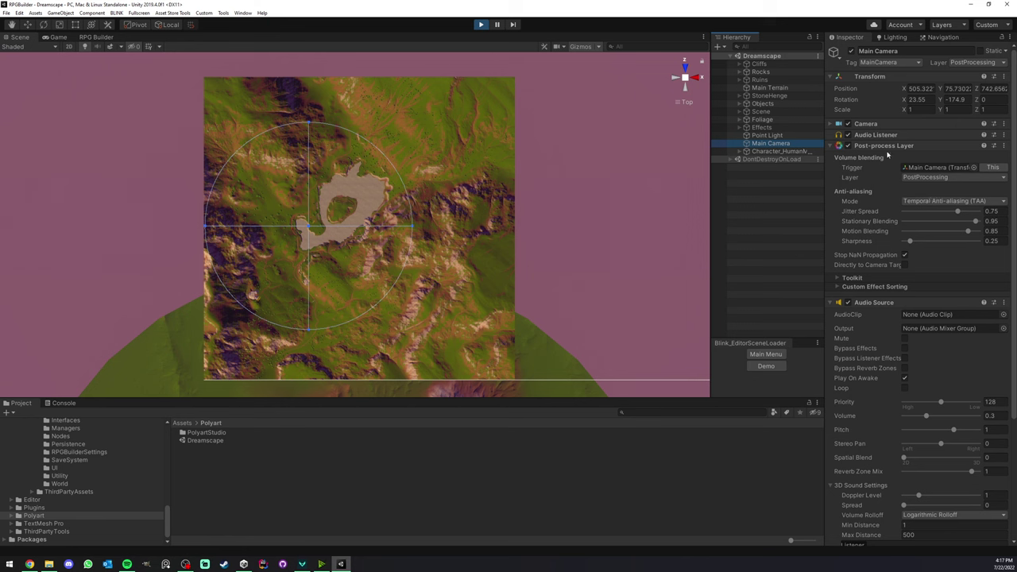
pyautogui.click(883, 146)
pyautogui.click(866, 124)
pyautogui.click(921, 169)
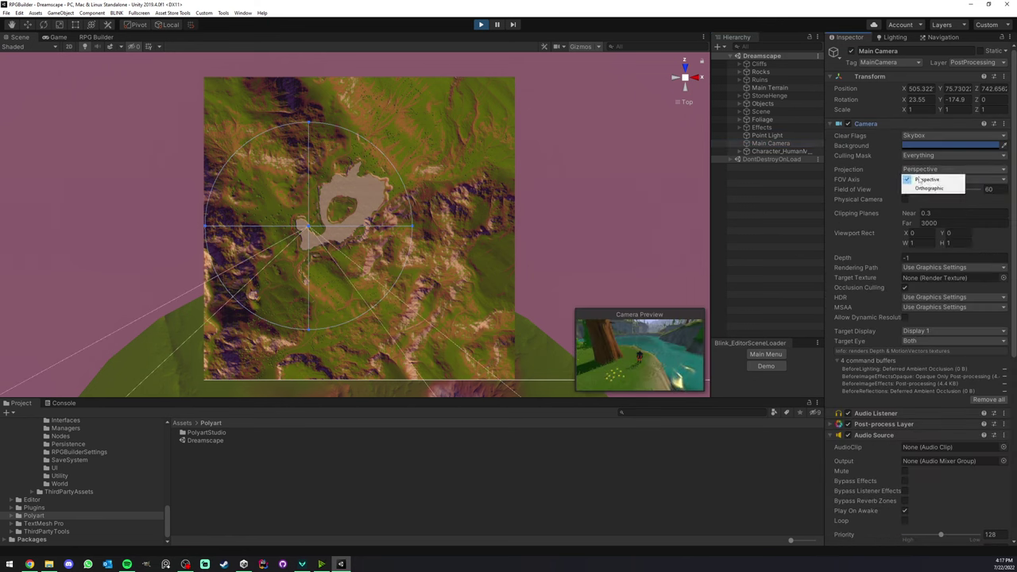
pyautogui.click(594, 171)
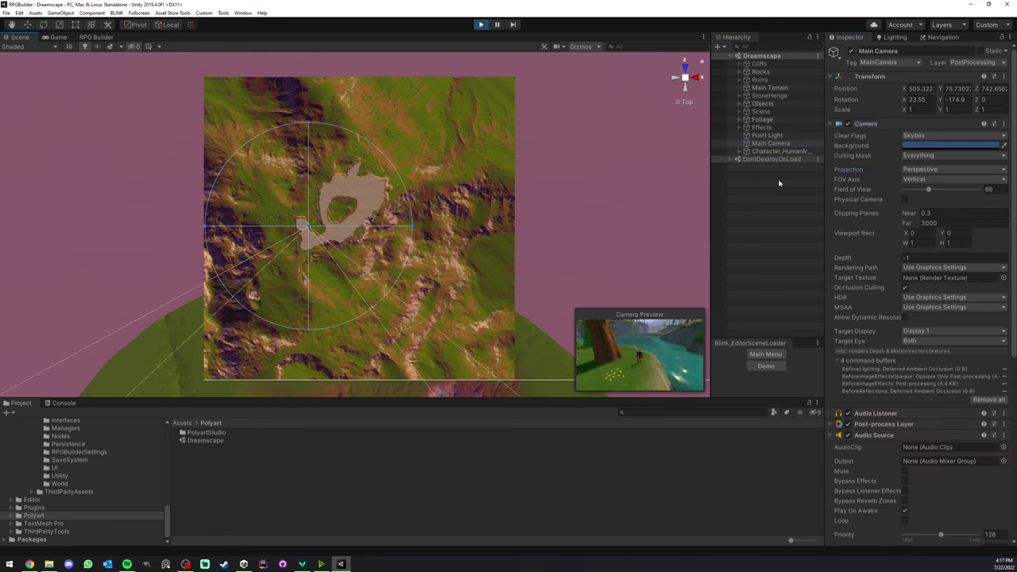
pyautogui.click(779, 184)
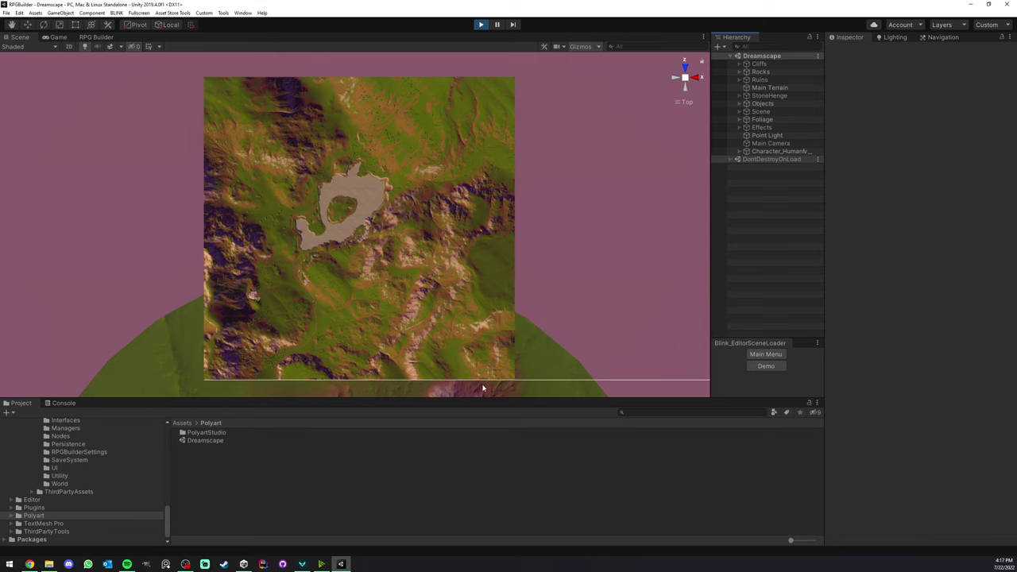
# Compare the Dreamscape game scene's minimap image with the top-down terrain in the Scene view.
pyautogui.click(95, 37)
pyautogui.scroll(-4, 321, 232)
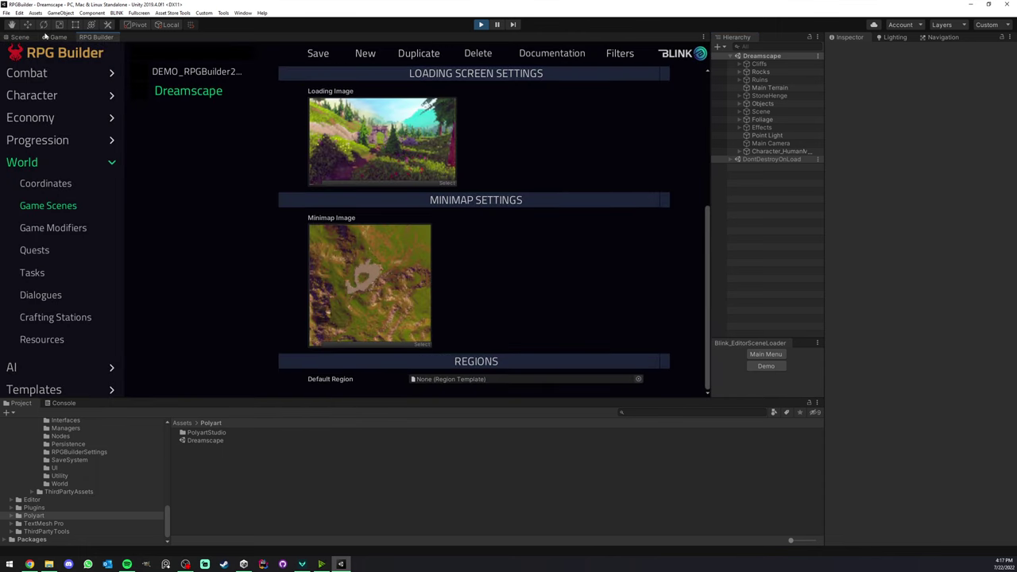
pyautogui.click(24, 37)
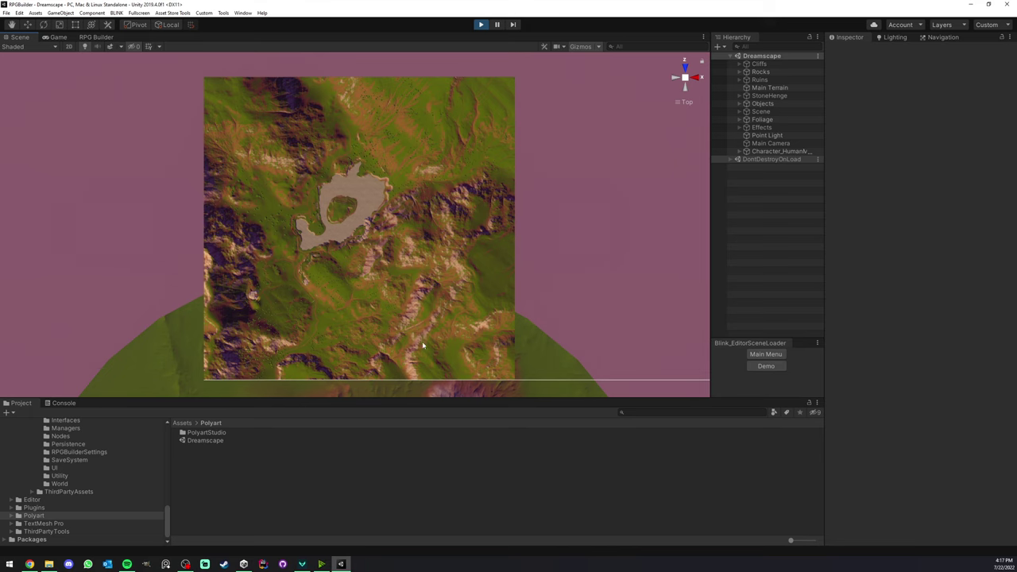
pyautogui.scroll(3, 291, 208)
pyautogui.scroll(-2, 308, 198)
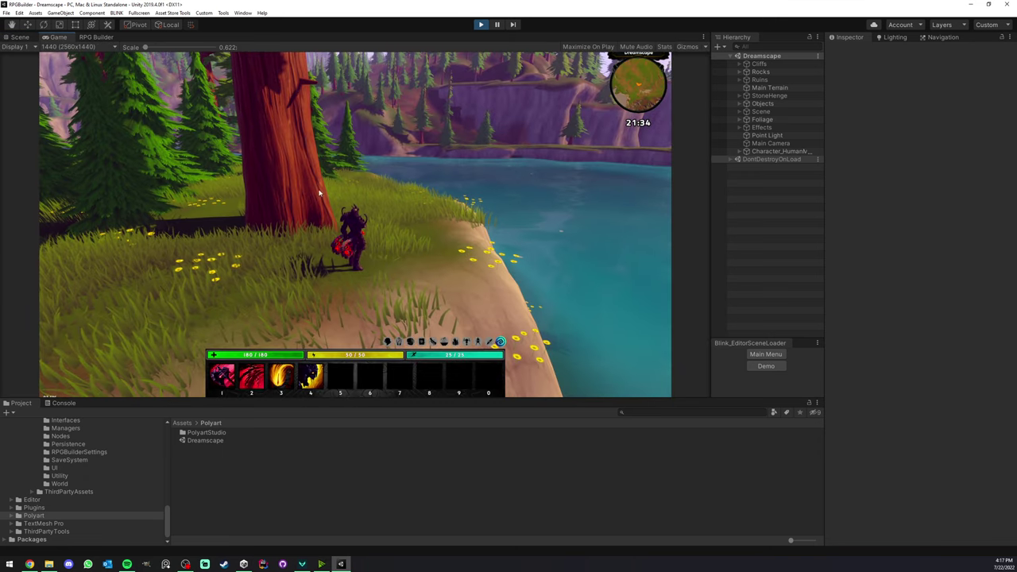
# Maximize the Game view and run the character along the lakeshore, viewing the surroundings from different angles and distances.
pyautogui.rightClick(61, 35)
pyautogui.click(84, 62)
pyautogui.moveTo(272, 236); pyautogui.dragTo(350, 236, button='right')
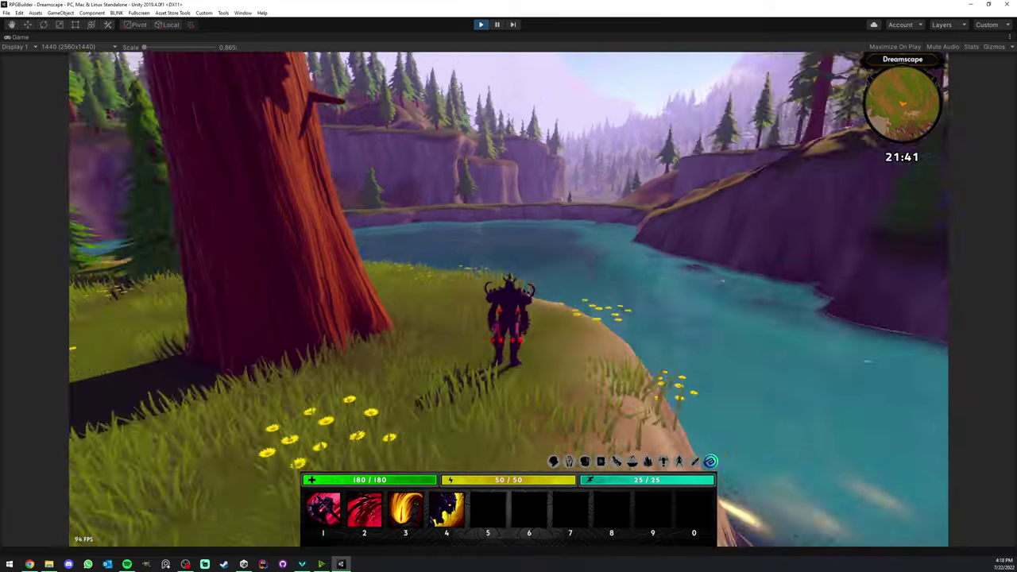
pyautogui.moveTo(509, 286); pyautogui.dragTo(588, 254, button='right')
pyautogui.press('w')
pyautogui.scroll(2, 509, 286)
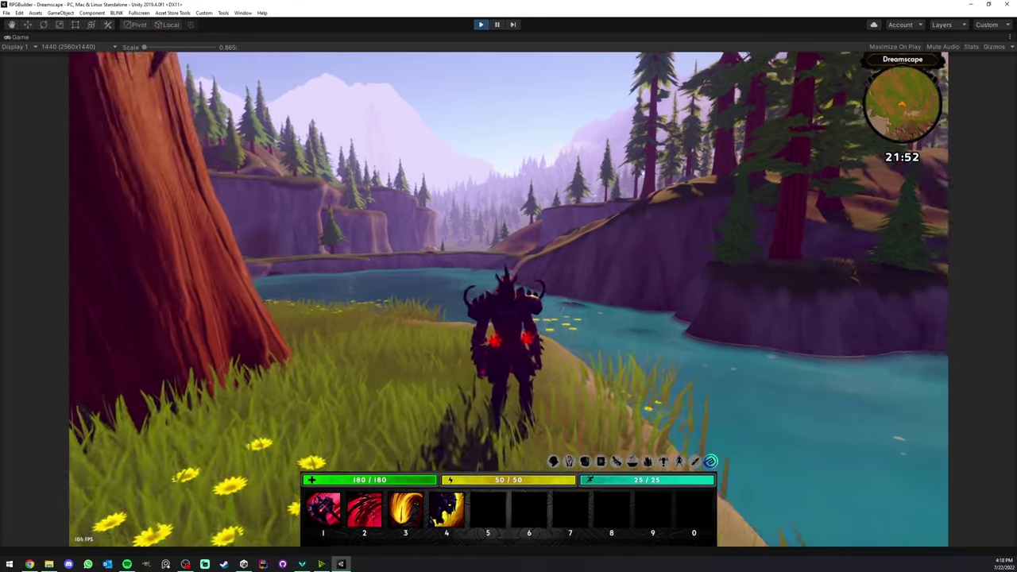
pyautogui.moveTo(508, 286); pyautogui.dragTo(389, 270, button='right')
pyautogui.press('w')
pyautogui.scroll(-3, 508, 286)
pyautogui.press('a')
pyautogui.press('w')
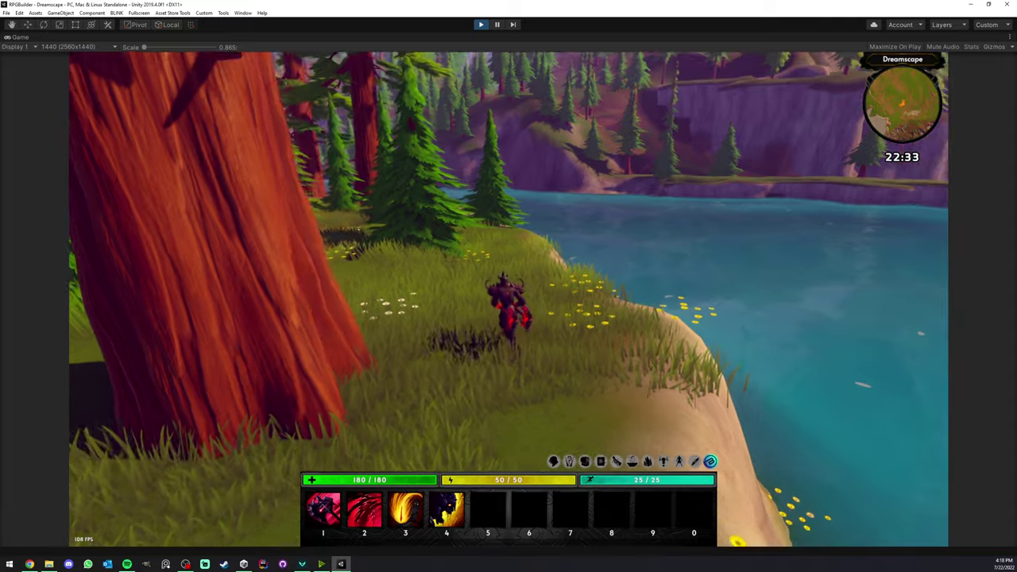
pyautogui.press('w')
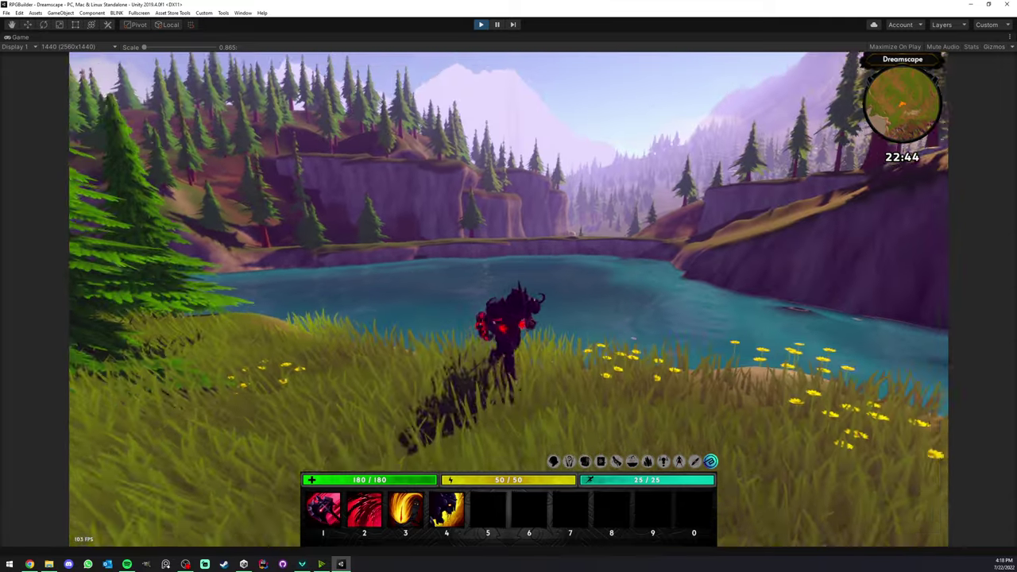